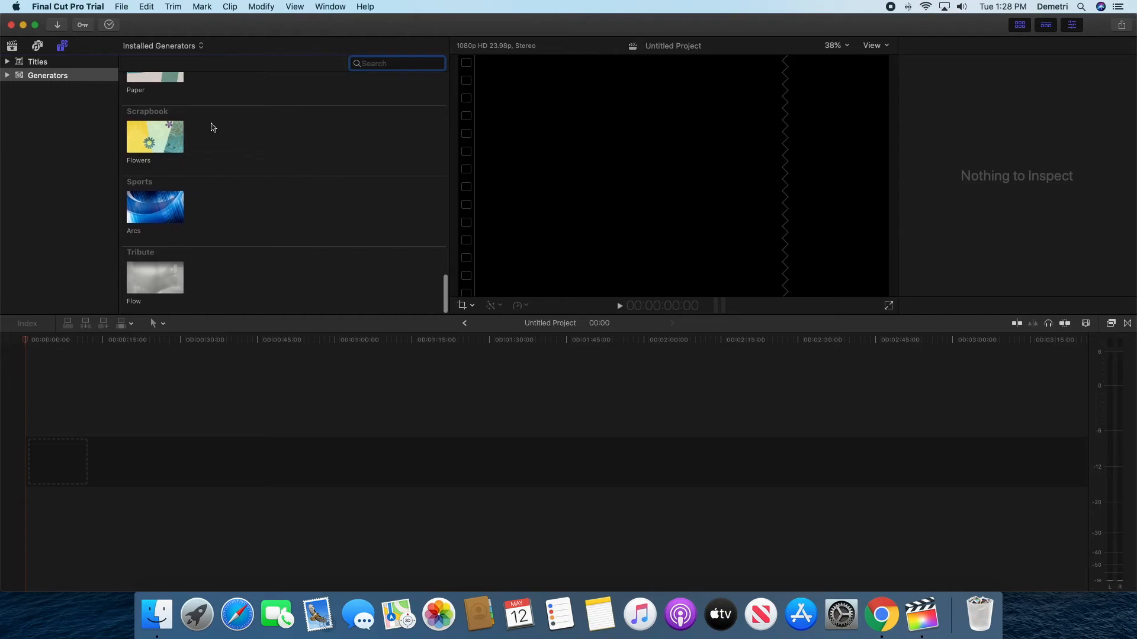
Look through the installed generators and the installed title templates
{"action": "scroll", "coordinate": [257, 180], "scroll_direction": "down", "scroll_amount": 5}
{"action": "scroll", "coordinate": [255, 180], "scroll_direction": "up", "scroll_amount": 4}
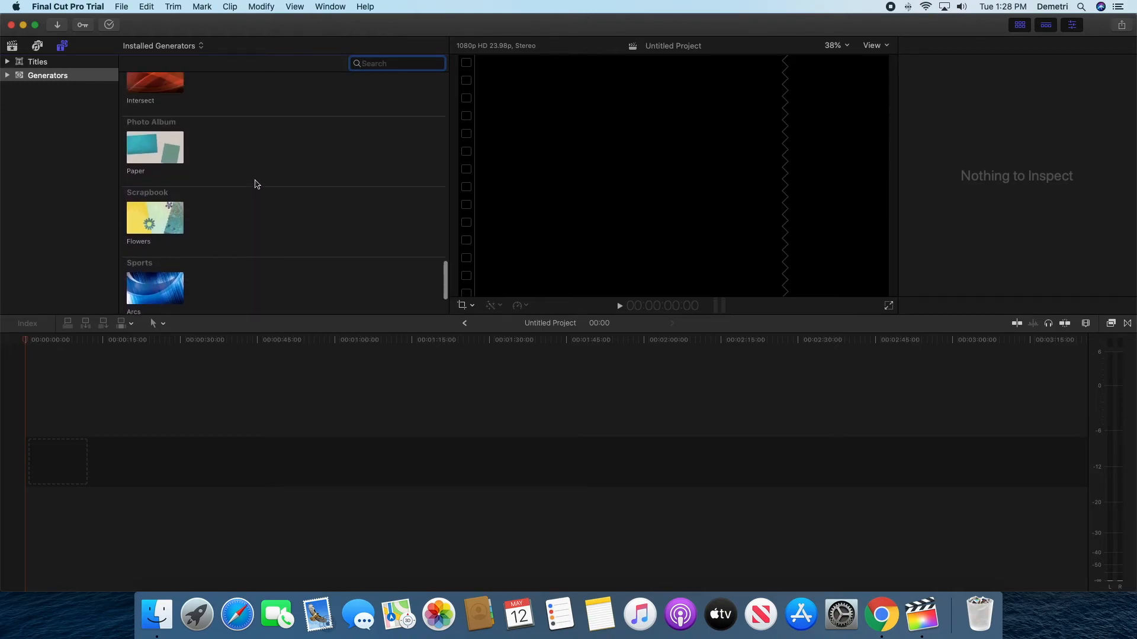
{"action": "scroll", "coordinate": [255, 180], "scroll_direction": "down", "scroll_amount": 3}
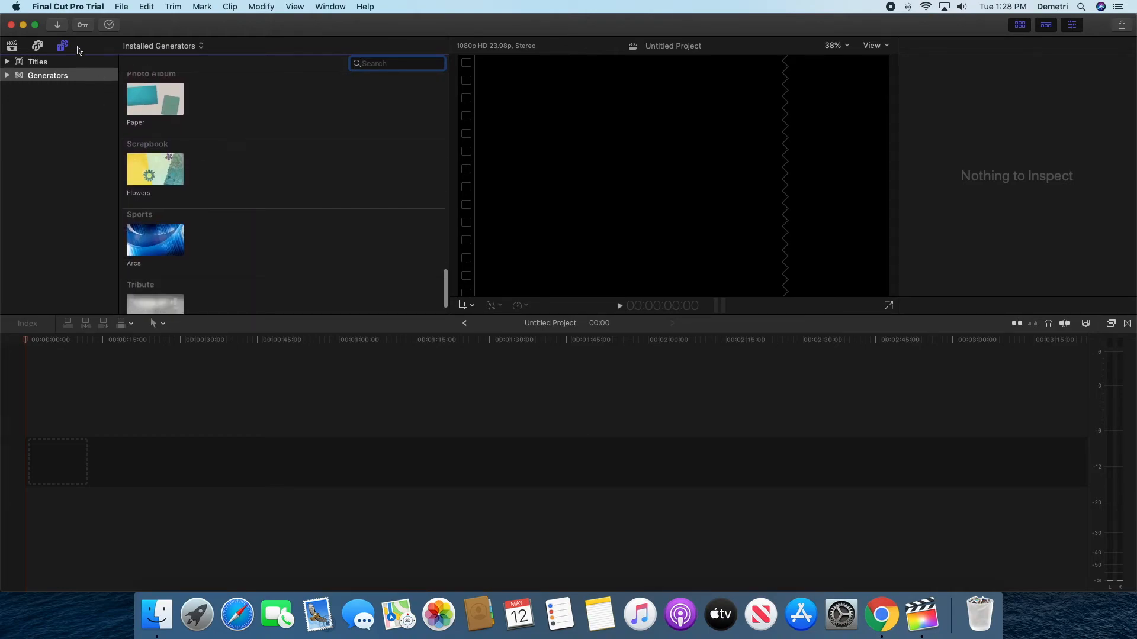
{"action": "left_click", "coordinate": [37, 61]}
{"action": "scroll", "coordinate": [253, 172], "scroll_direction": "down", "scroll_amount": 12}
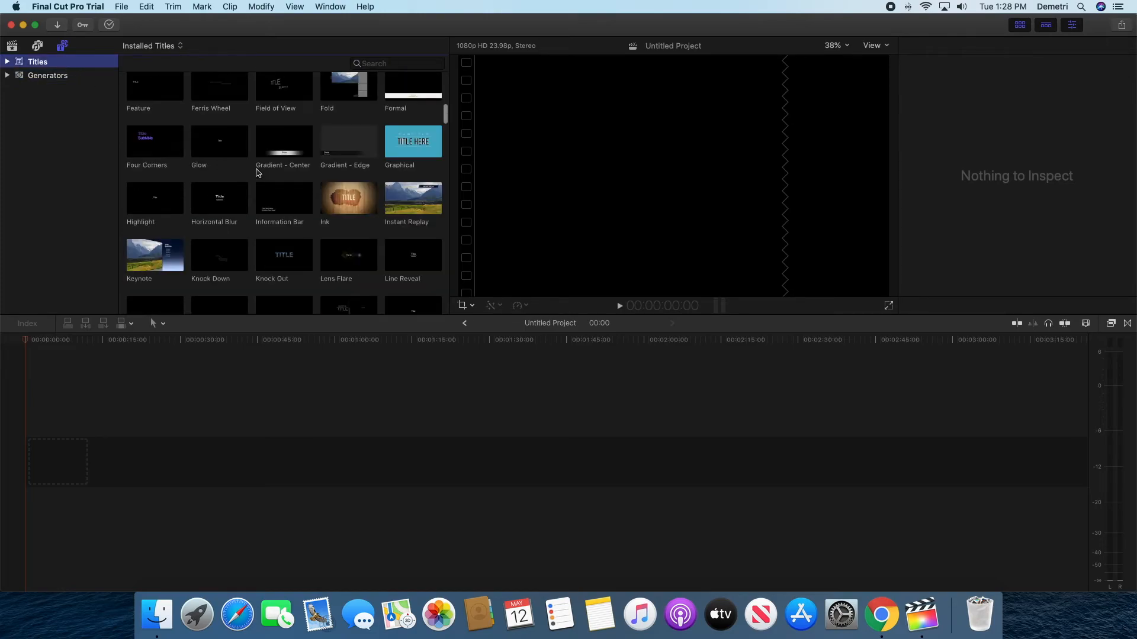
{"action": "scroll", "coordinate": [256, 172], "scroll_direction": "down", "scroll_amount": 15}
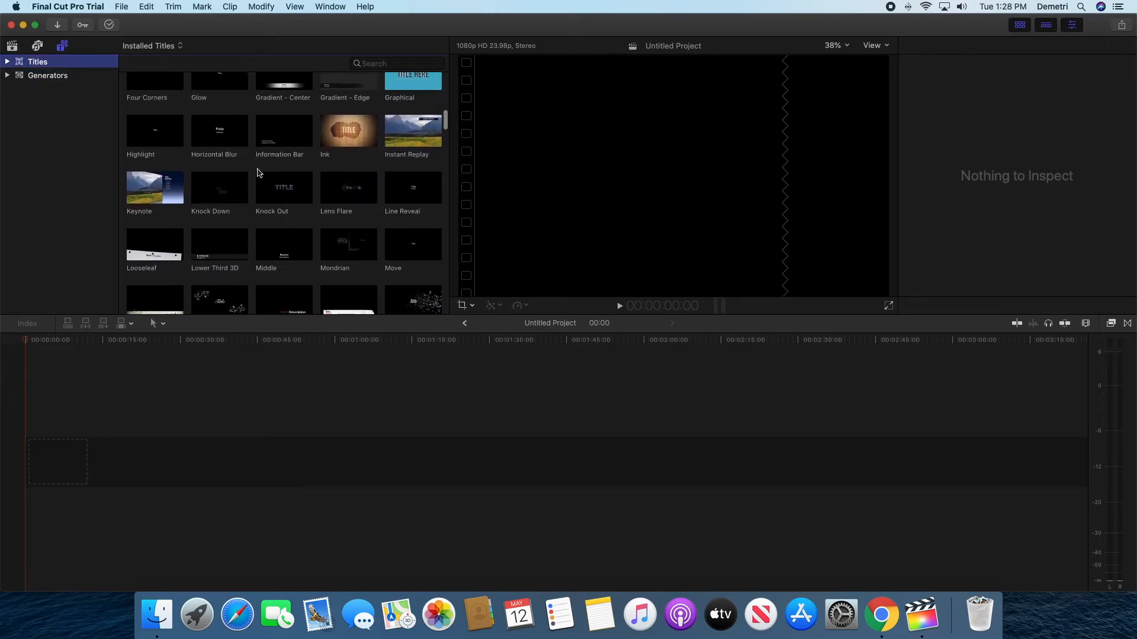
{"action": "scroll", "coordinate": [292, 178], "scroll_direction": "down", "scroll_amount": 10}
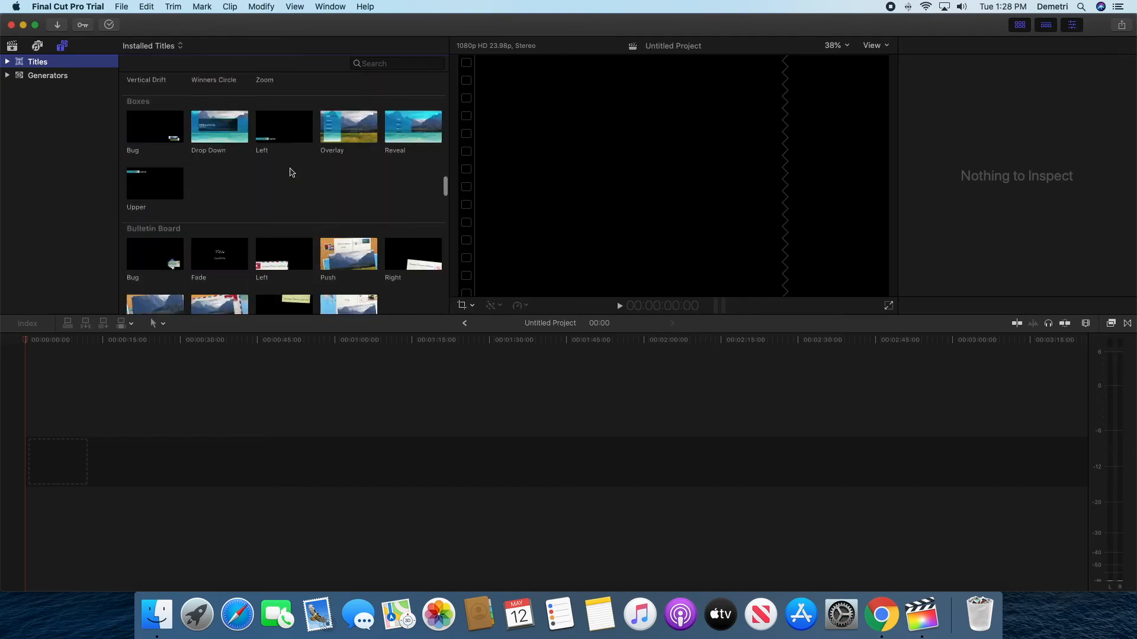
{"action": "scroll", "coordinate": [288, 170], "scroll_direction": "up", "scroll_amount": 12}
{"action": "scroll", "coordinate": [288, 170], "scroll_direction": "up", "scroll_amount": 10}
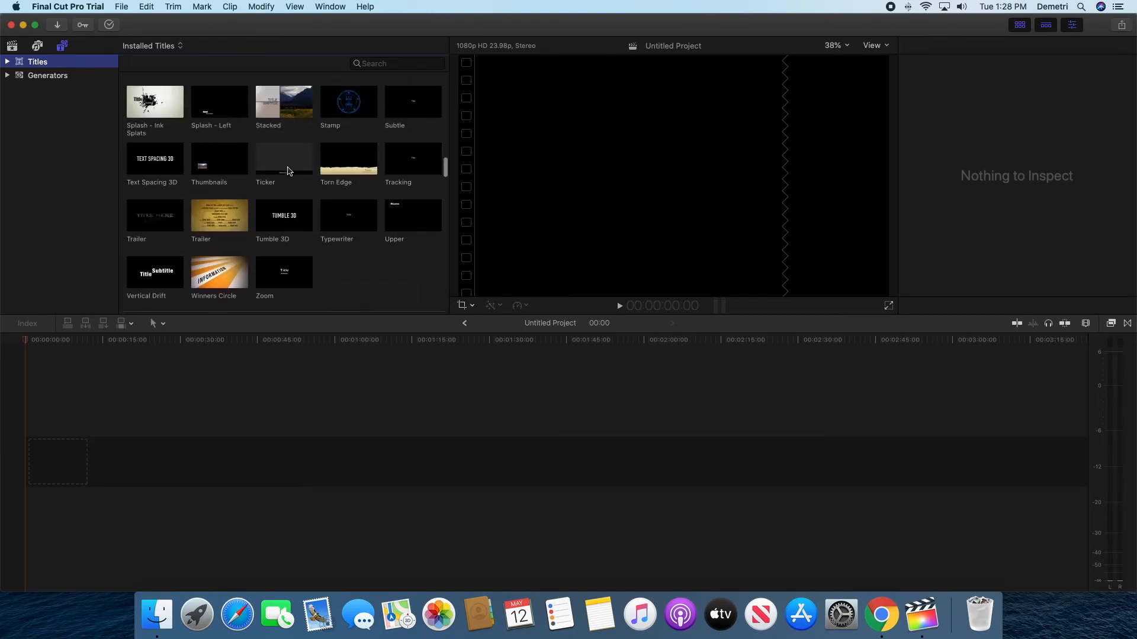
Add the Slate title to the start of the empty timeline with 1080p HD, 1920x1080, 23.98p video properties and play it
{"action": "left_click_drag", "start_coordinate": [357, 278], "coordinate": [59, 480]}
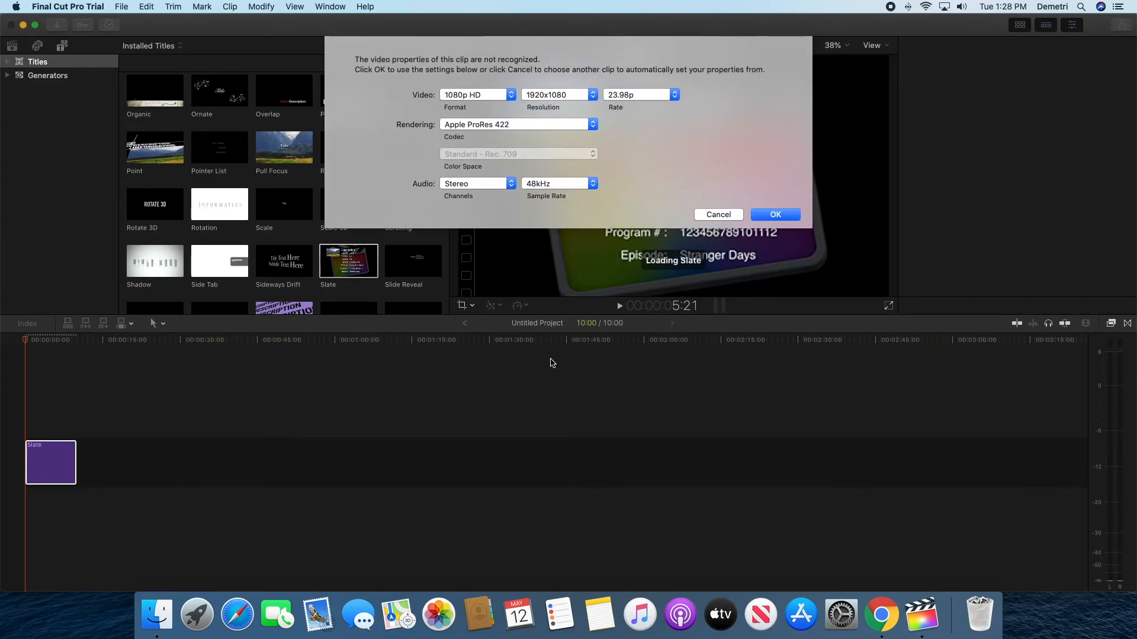
{"action": "left_click", "coordinate": [775, 215]}
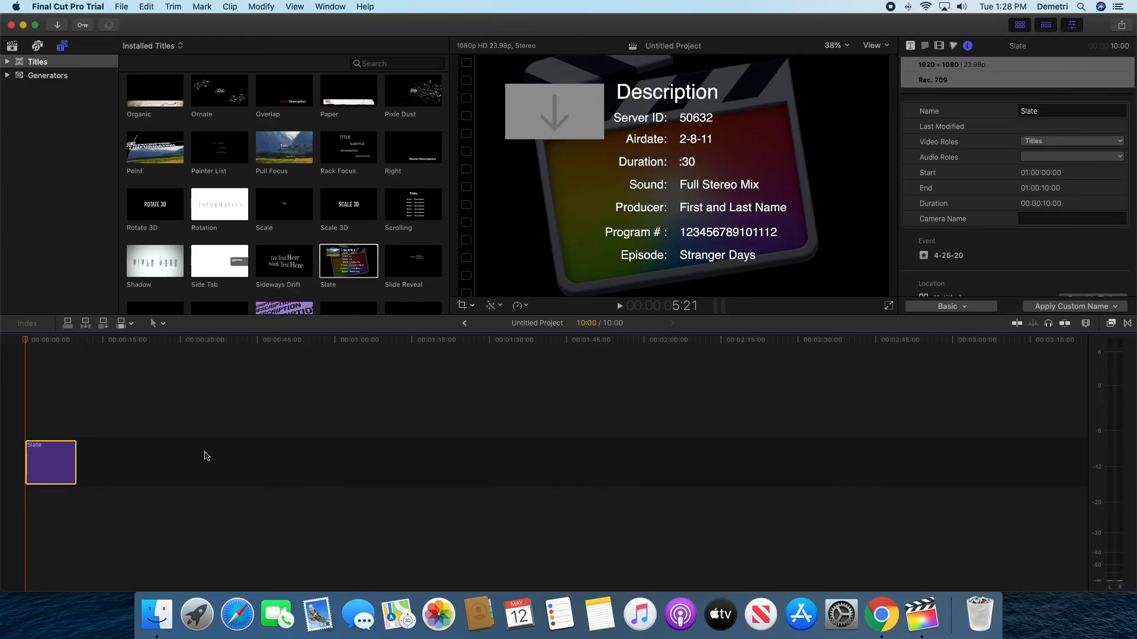
{"action": "left_click", "coordinate": [620, 306]}
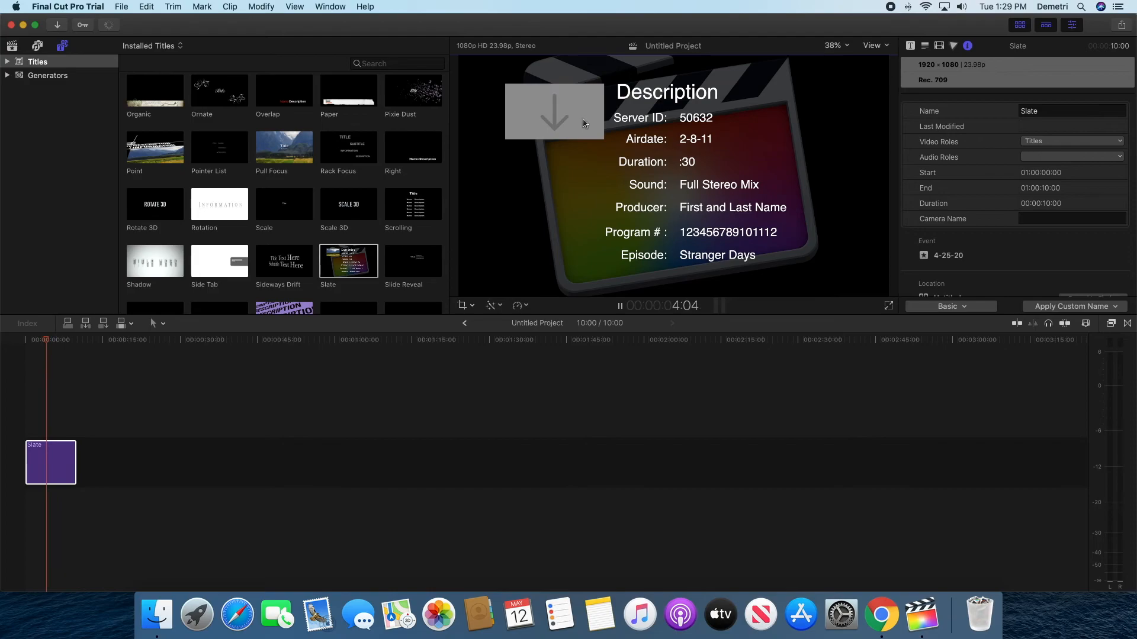
Lift the Slate clip out of the primary storyline
{"action": "left_click_drag", "start_coordinate": [72, 444], "coordinate": [710, 474]}
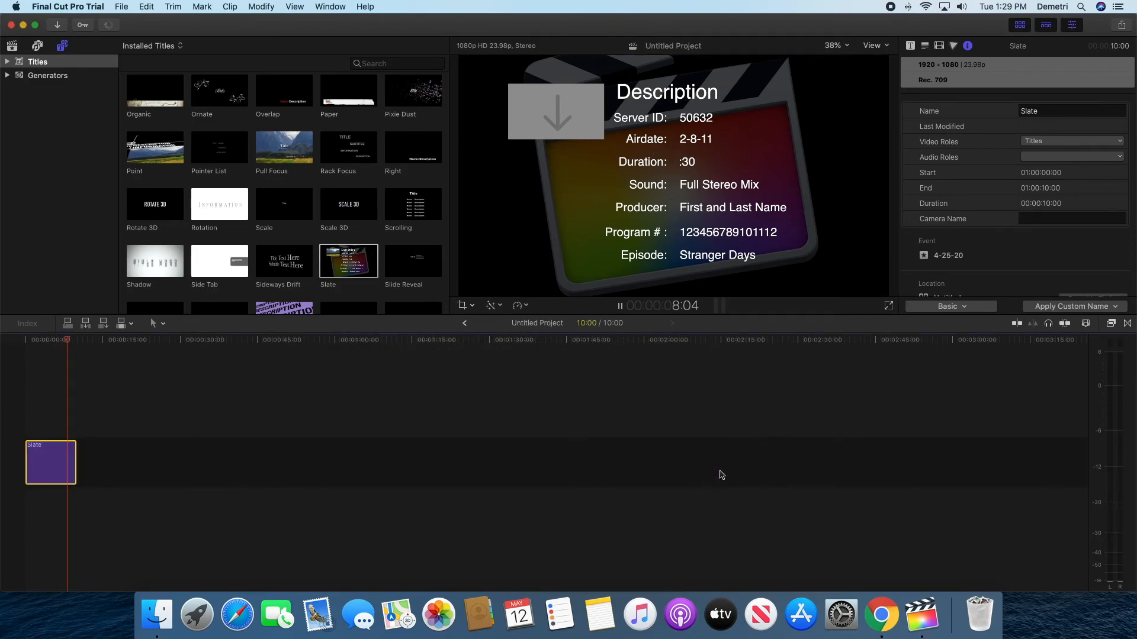
{"action": "right_click", "coordinate": [56, 452]}
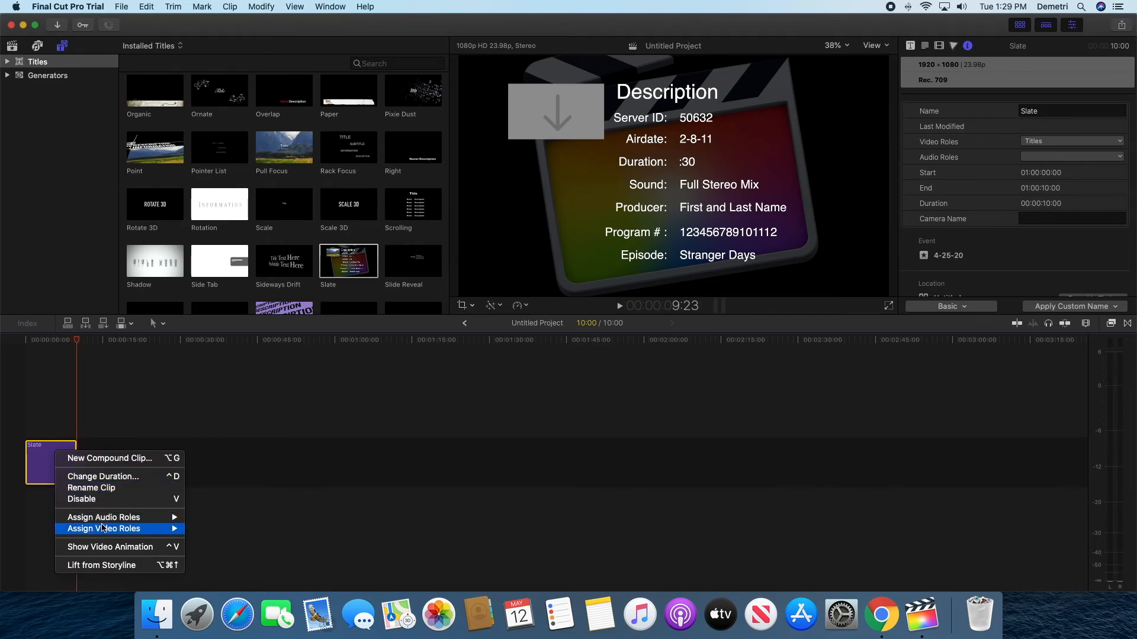
{"action": "left_click", "coordinate": [101, 567]}
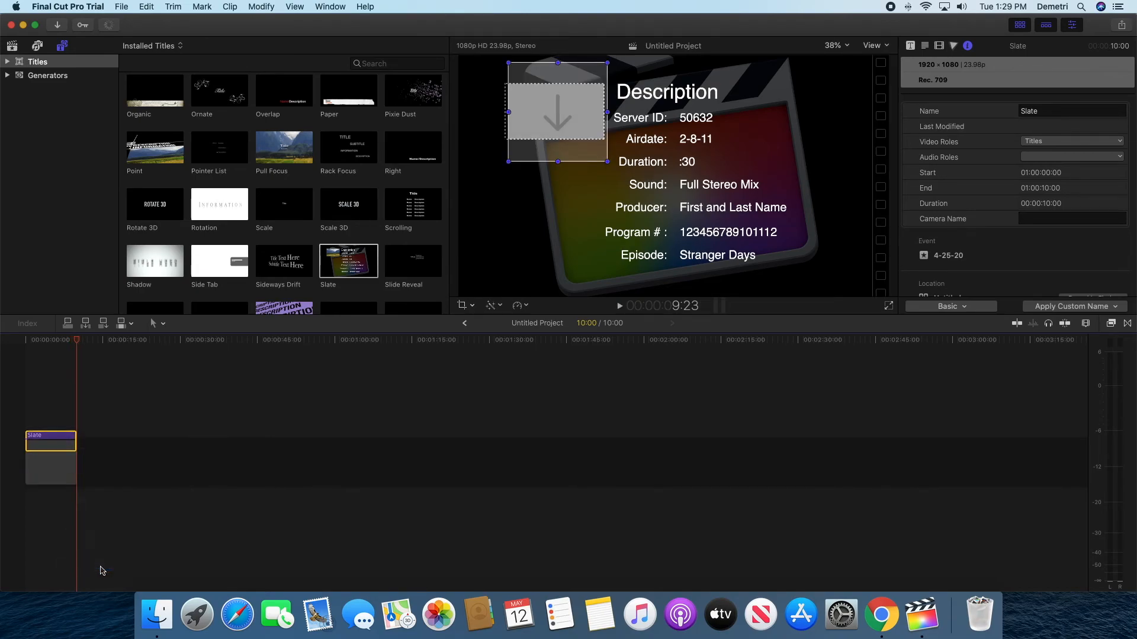
Delete the lifted Slate clip and the gap beneath it from the timeline
{"action": "right_click", "coordinate": [42, 440]}
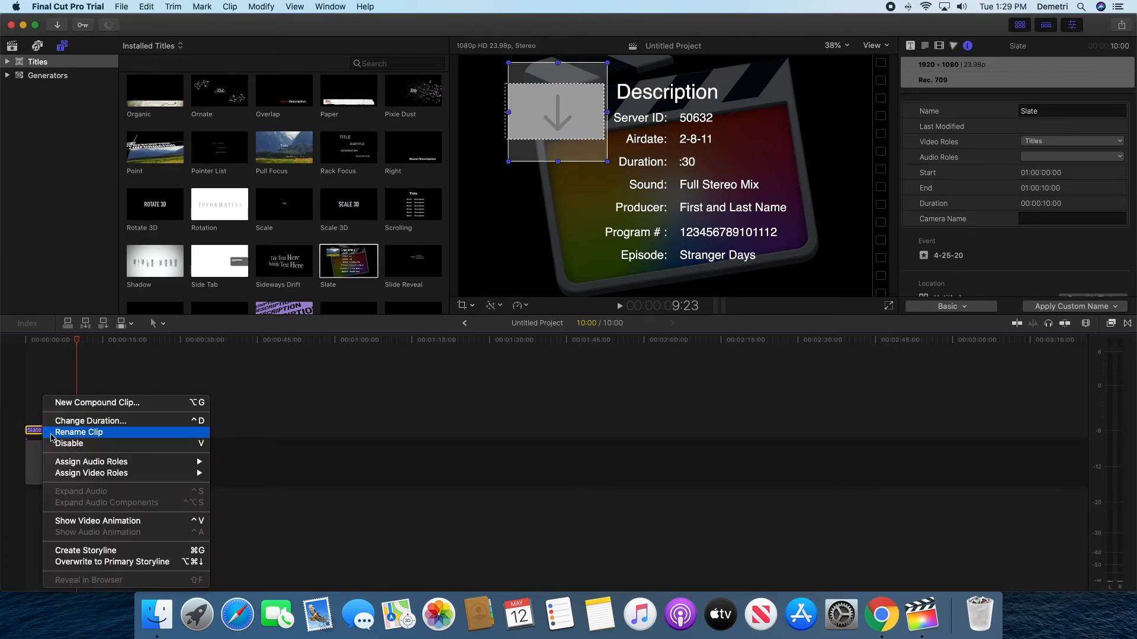
{"action": "mouse_move", "coordinate": [67, 477]}
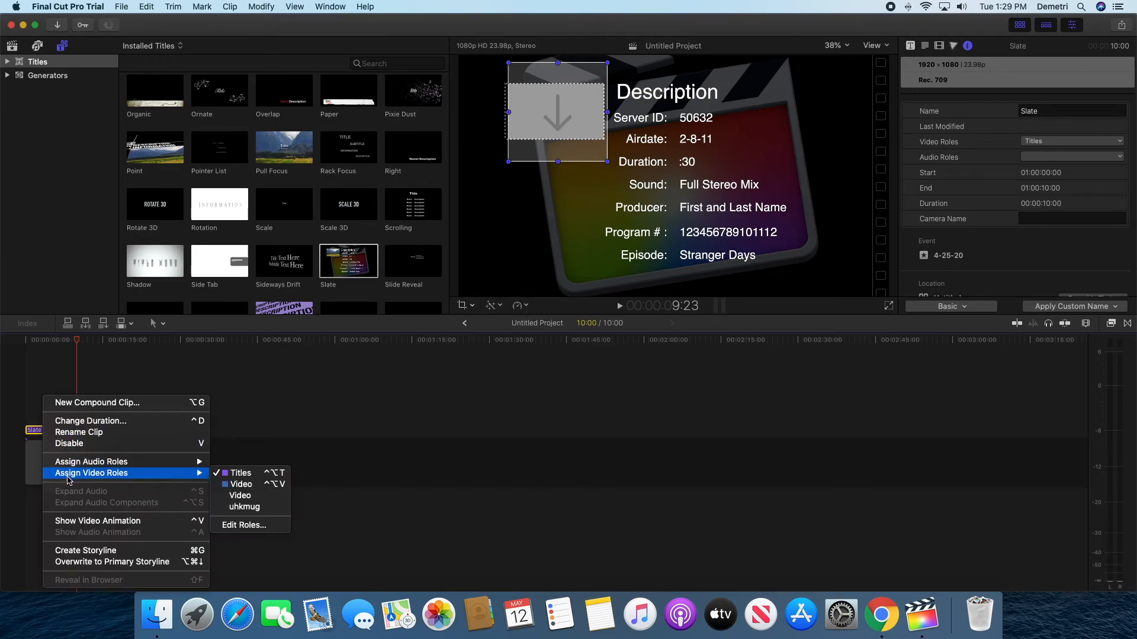
{"action": "left_click", "coordinate": [225, 413]}
{"action": "key", "text": "Delete"}
{"action": "left_click", "coordinate": [73, 454]}
{"action": "left_click", "coordinate": [66, 456]}
{"action": "key", "text": "Delete"}
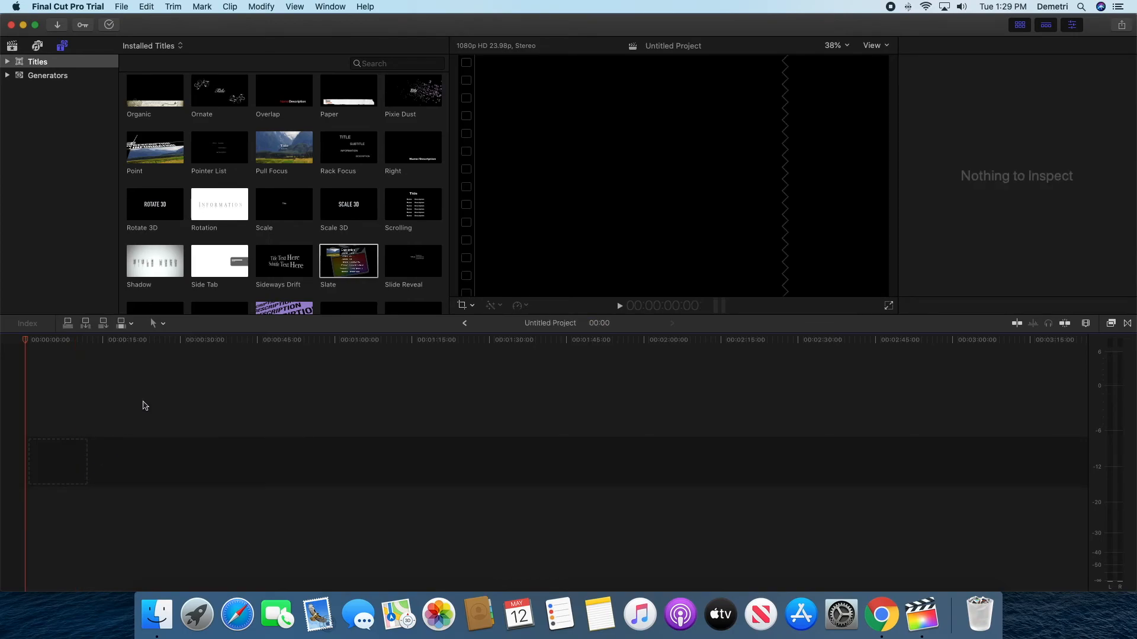
Browse further title templates and the themed generators, such as Photo Album, Scrapbook and Documentary
{"action": "scroll", "coordinate": [312, 170], "scroll_direction": "down", "scroll_amount": 10}
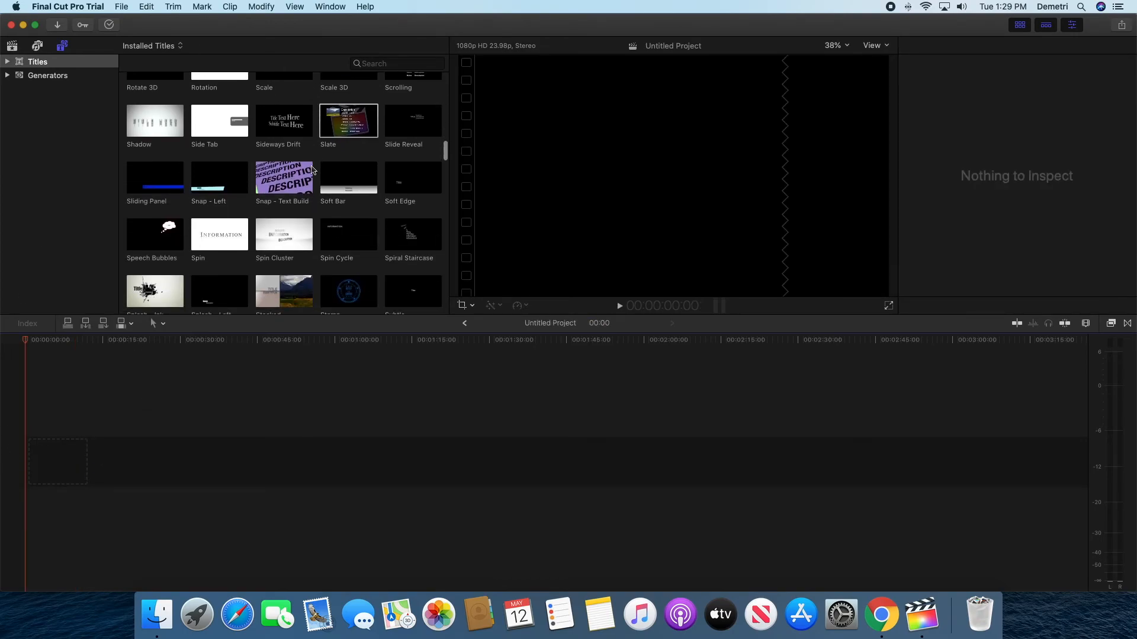
{"action": "left_click", "coordinate": [52, 76]}
{"action": "scroll", "coordinate": [146, 140], "scroll_direction": "down", "scroll_amount": 3}
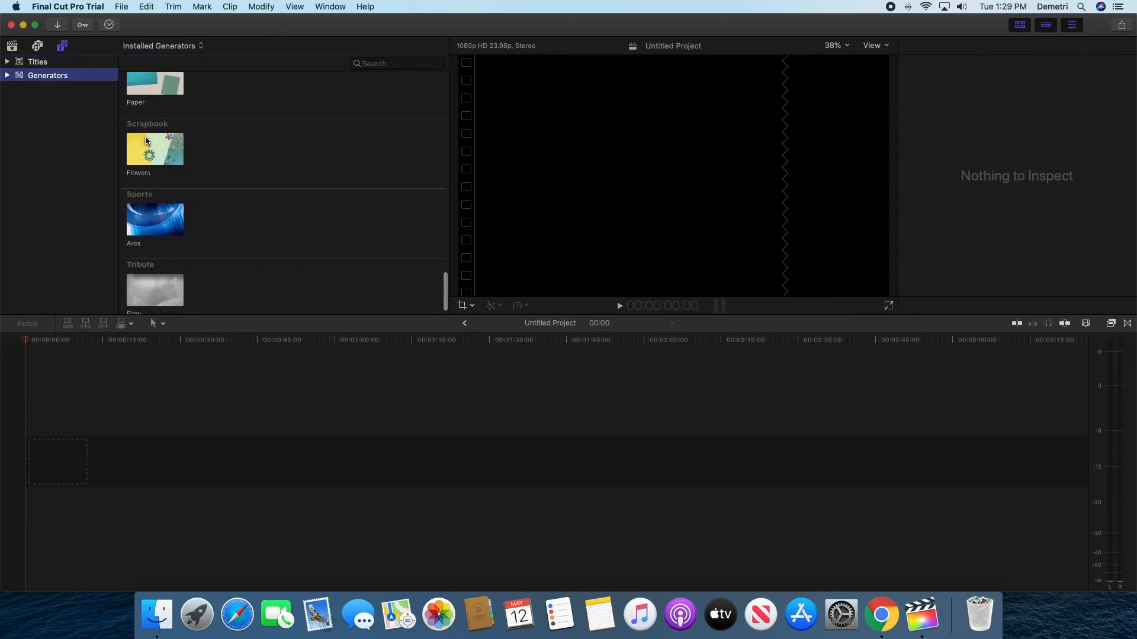
{"action": "scroll", "coordinate": [148, 140], "scroll_direction": "up", "scroll_amount": 5}
{"action": "scroll", "coordinate": [142, 177], "scroll_direction": "down", "scroll_amount": 5}
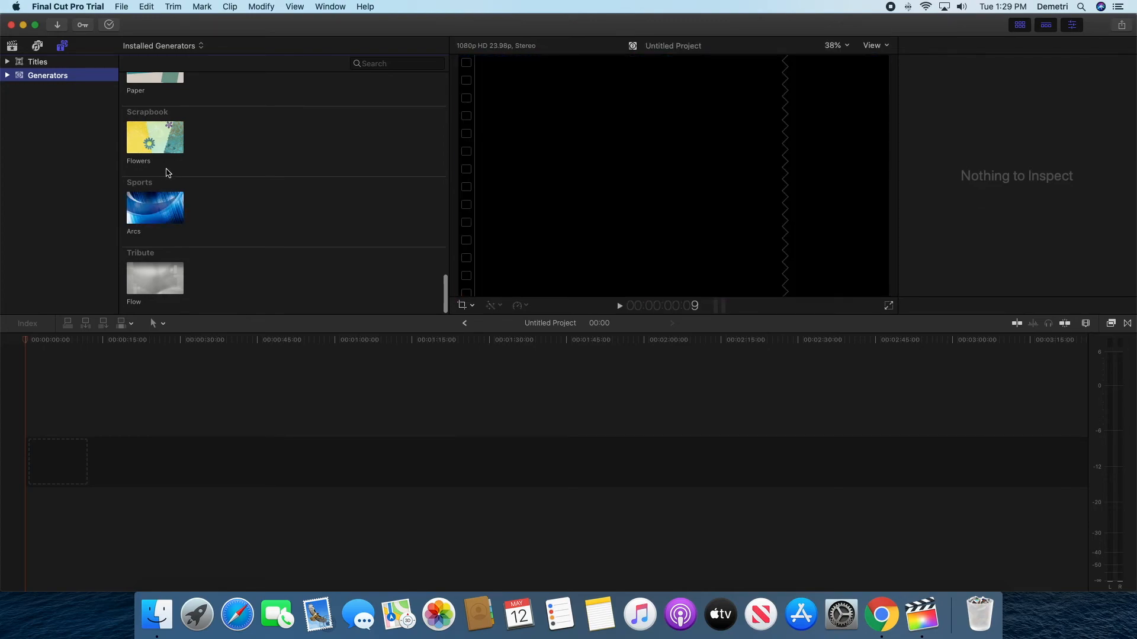
{"action": "scroll", "coordinate": [166, 177], "scroll_direction": "up", "scroll_amount": 4}
{"action": "scroll", "coordinate": [166, 176], "scroll_direction": "up", "scroll_amount": 5}
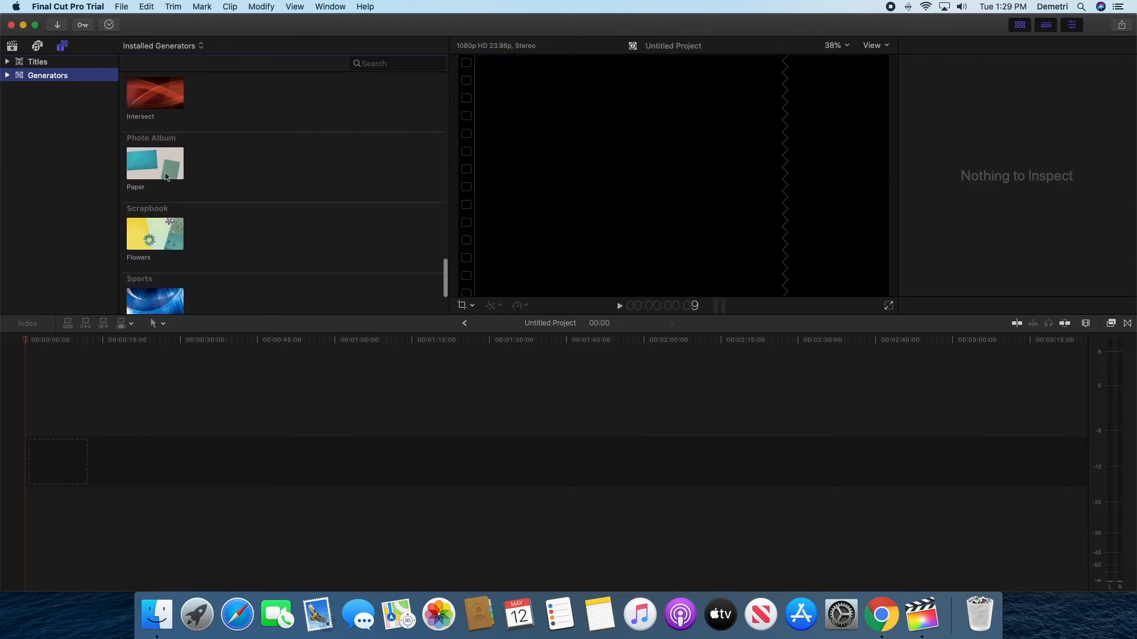
{"action": "scroll", "coordinate": [161, 158], "scroll_direction": "up", "scroll_amount": 3}
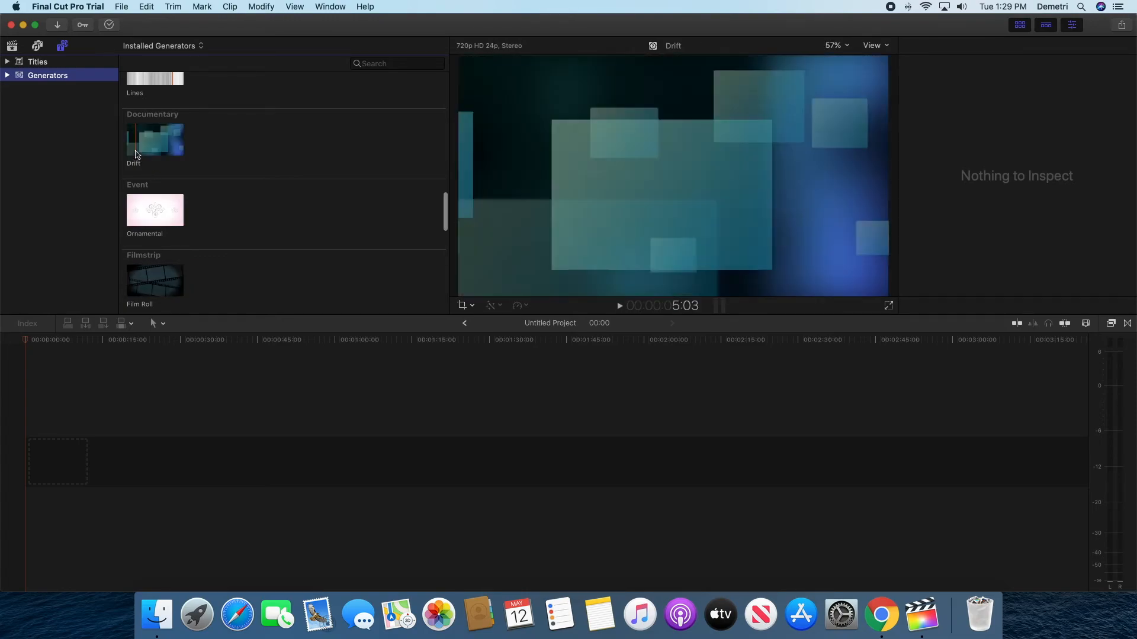
Add the Cinema theme's Slide title to the start of the timeline with 1080p HD, 1920x1080, 23.98p video properties
{"action": "left_click", "coordinate": [50, 62]}
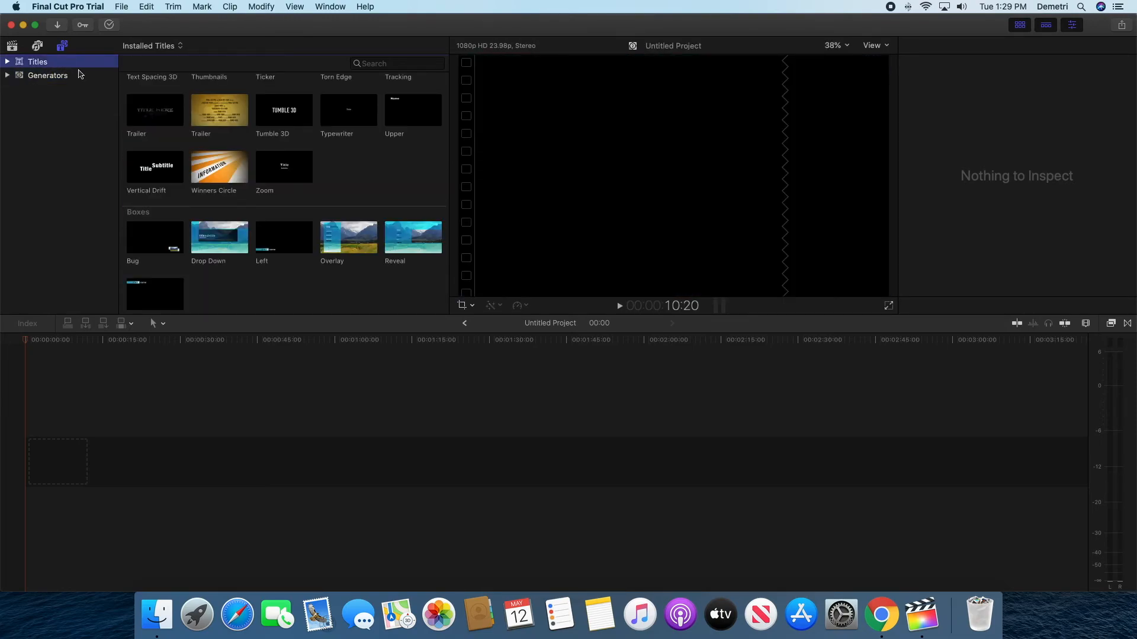
{"action": "scroll", "coordinate": [201, 124], "scroll_direction": "down", "scroll_amount": 10}
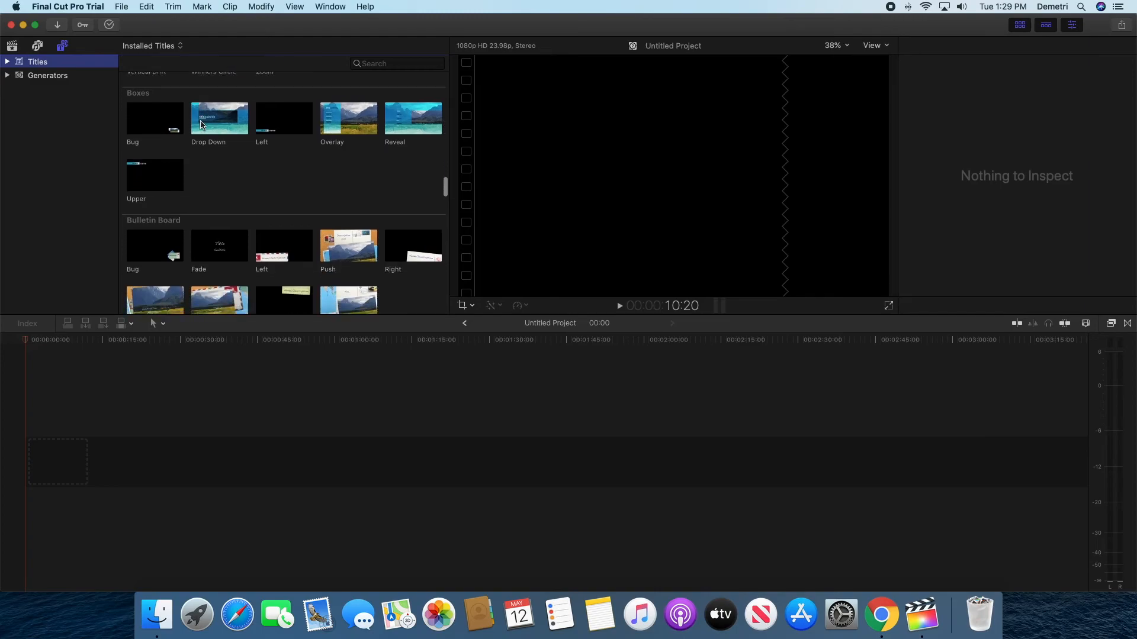
{"action": "scroll", "coordinate": [275, 171], "scroll_direction": "down", "scroll_amount": 15}
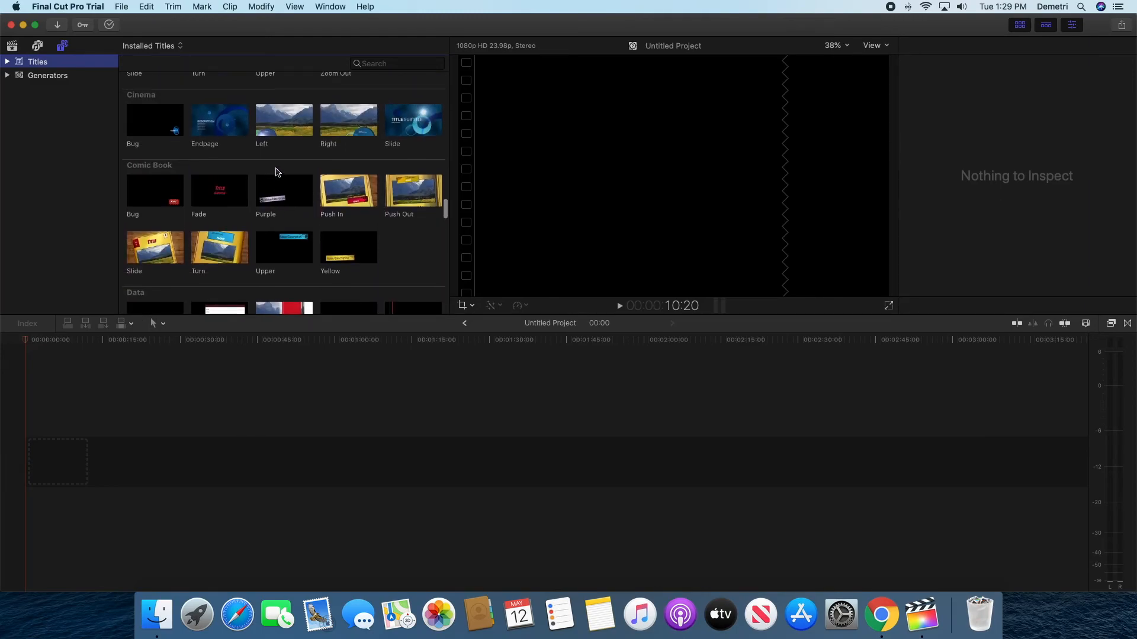
{"action": "scroll", "coordinate": [279, 169], "scroll_direction": "up", "scroll_amount": 6}
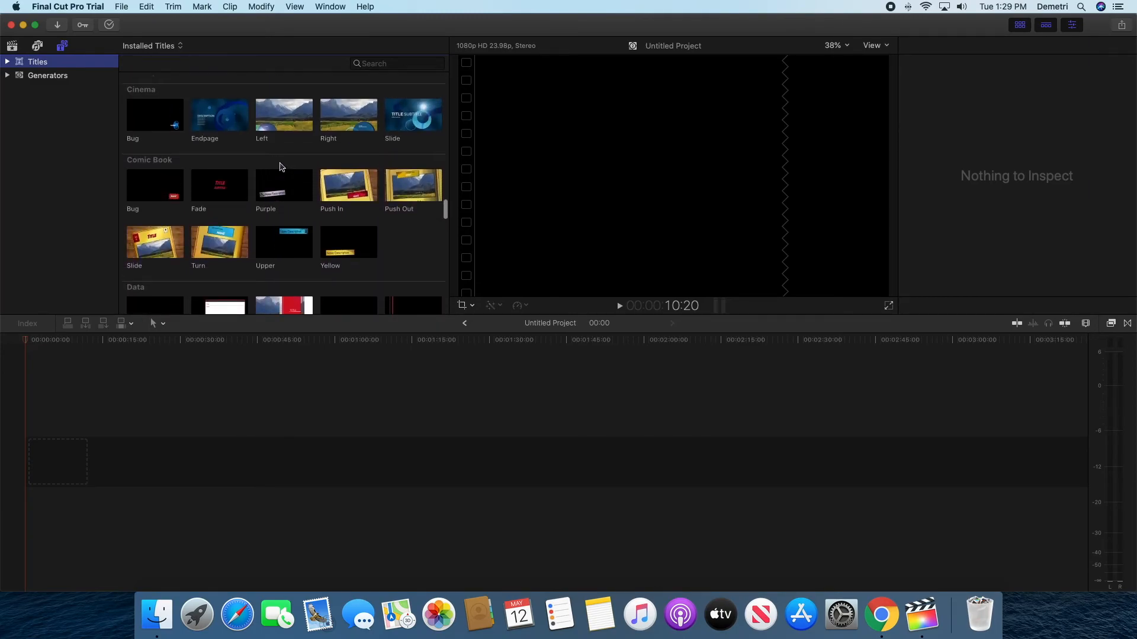
{"action": "scroll", "coordinate": [341, 161], "scroll_direction": "down", "scroll_amount": 3}
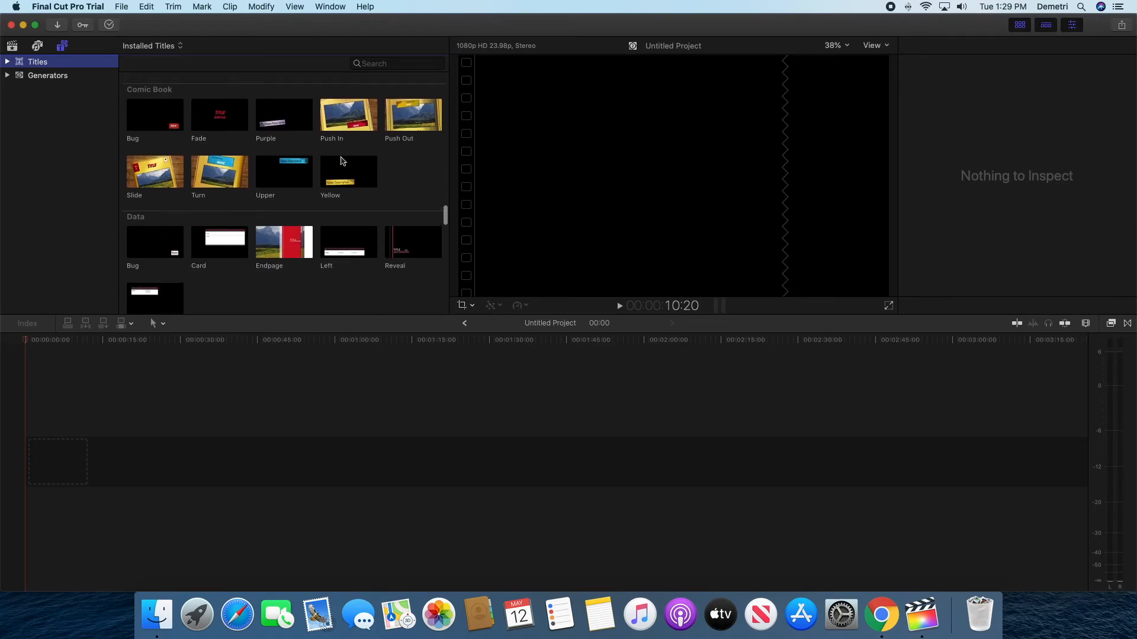
{"action": "scroll", "coordinate": [342, 161], "scroll_direction": "up", "scroll_amount": 4}
{"action": "scroll", "coordinate": [342, 161], "scroll_direction": "up", "scroll_amount": 1}
{"action": "left_click_drag", "start_coordinate": [413, 132], "coordinate": [26, 482]}
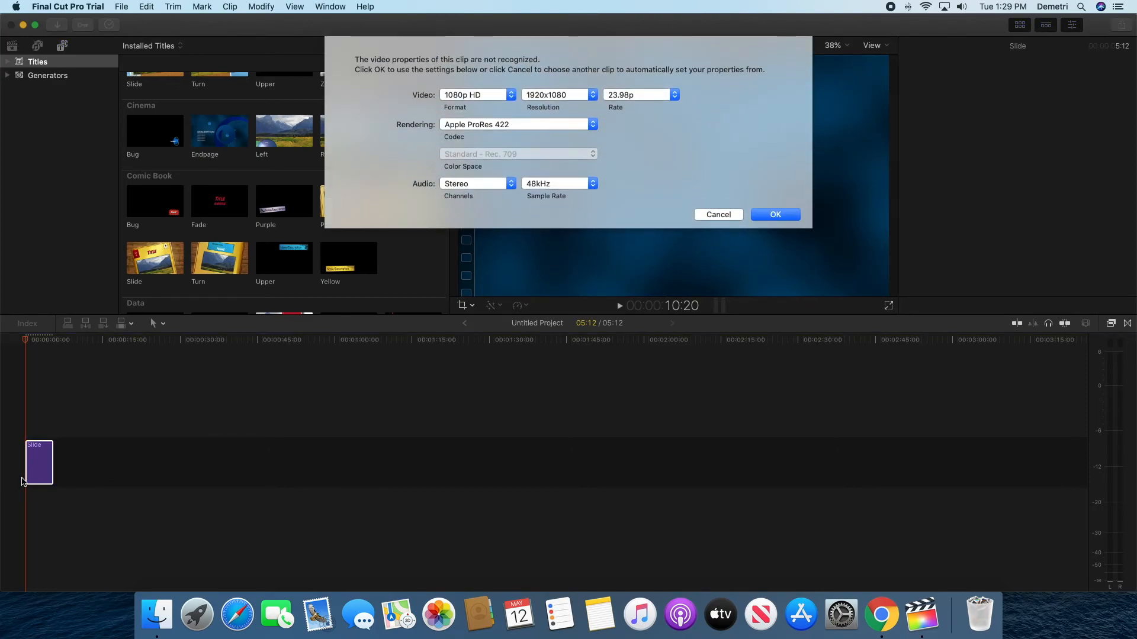
{"action": "left_click", "coordinate": [787, 216]}
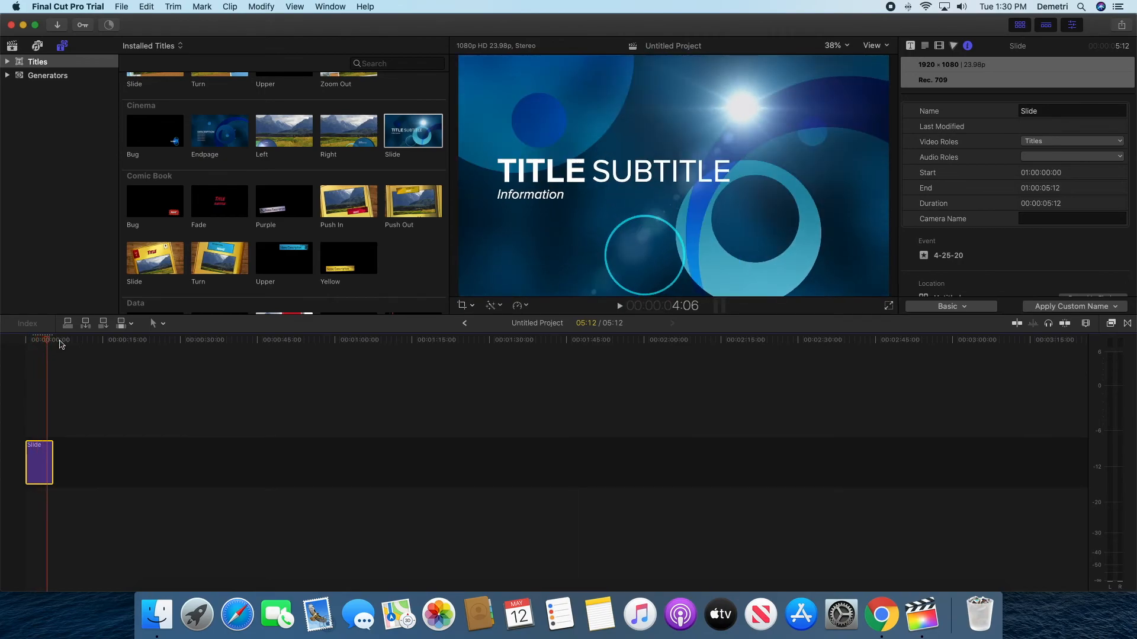
Delete the TITLE placeholder text from the Slide title in the viewer
{"action": "left_click", "coordinate": [582, 177]}
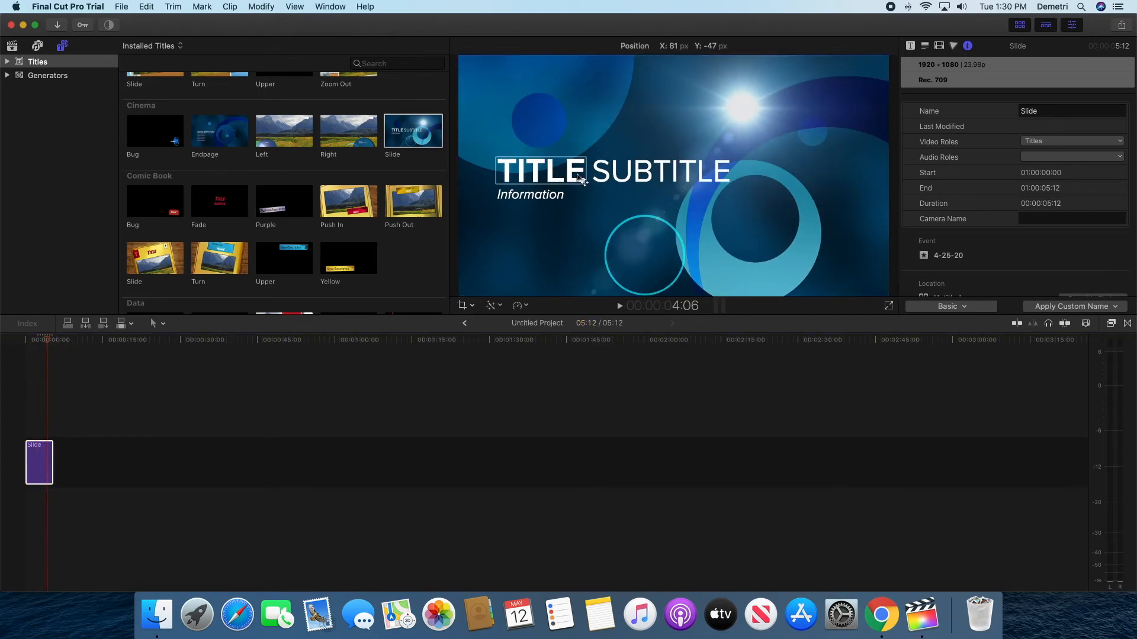
{"action": "double_click", "coordinate": [526, 171]}
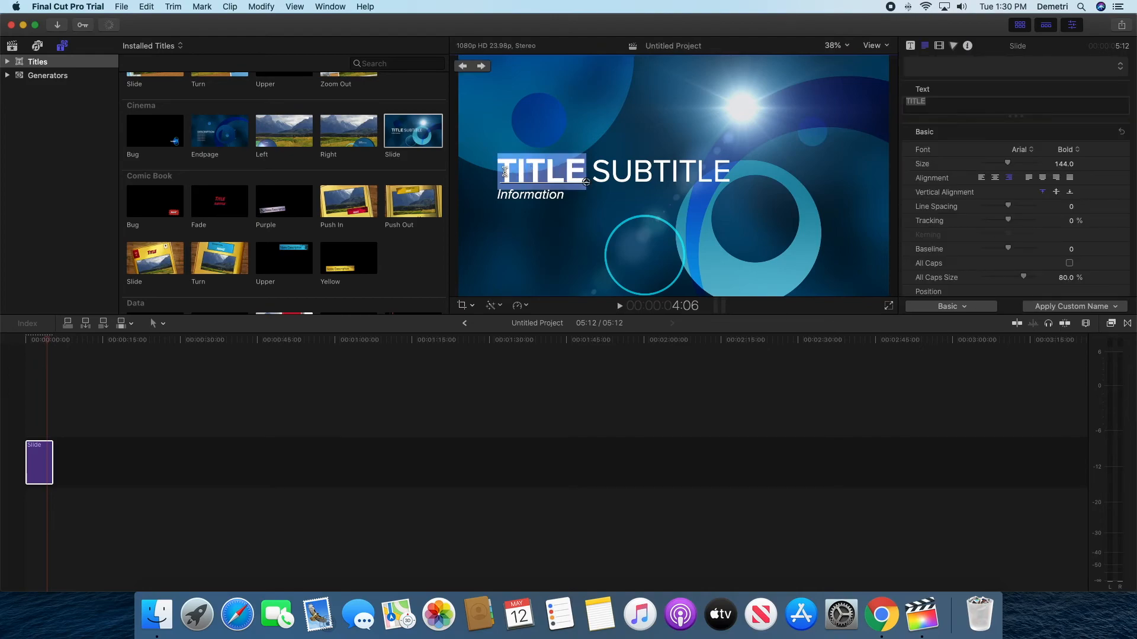
{"action": "key", "text": "Right"}
{"action": "key", "text": "Left"}
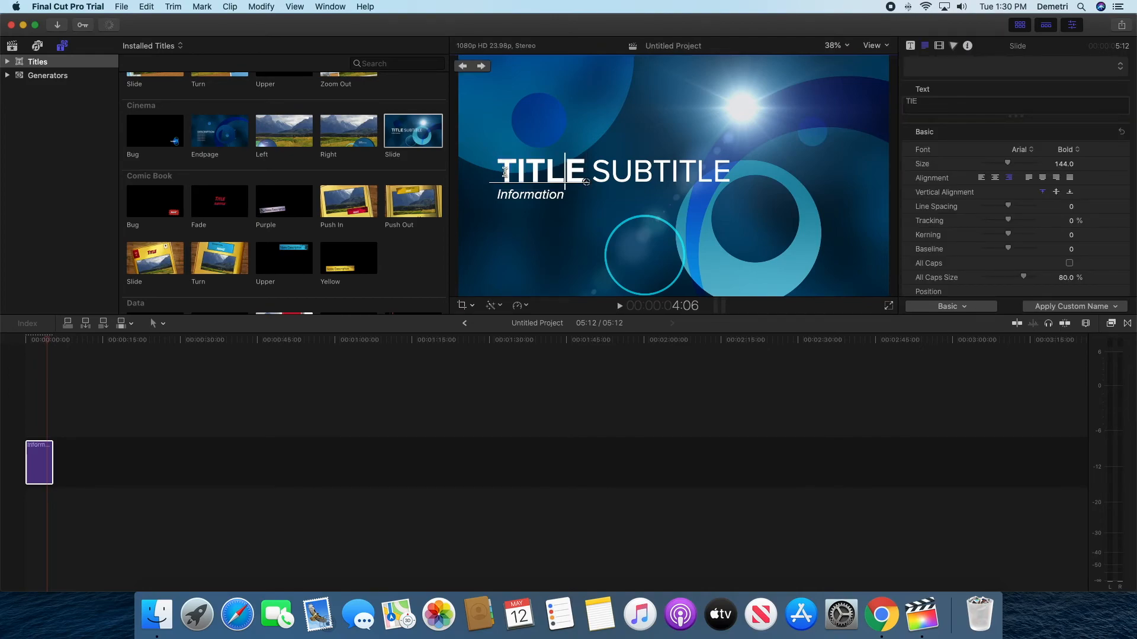
{"action": "key", "text": "BackSpace"}
{"action": "key", "text": "BackSpace"}
{"action": "key", "text": "BackSpace"}
{"action": "key", "text": "BackSpace"}
{"action": "left_click", "coordinate": [586, 170]}
{"action": "key", "text": "BackSpace"}
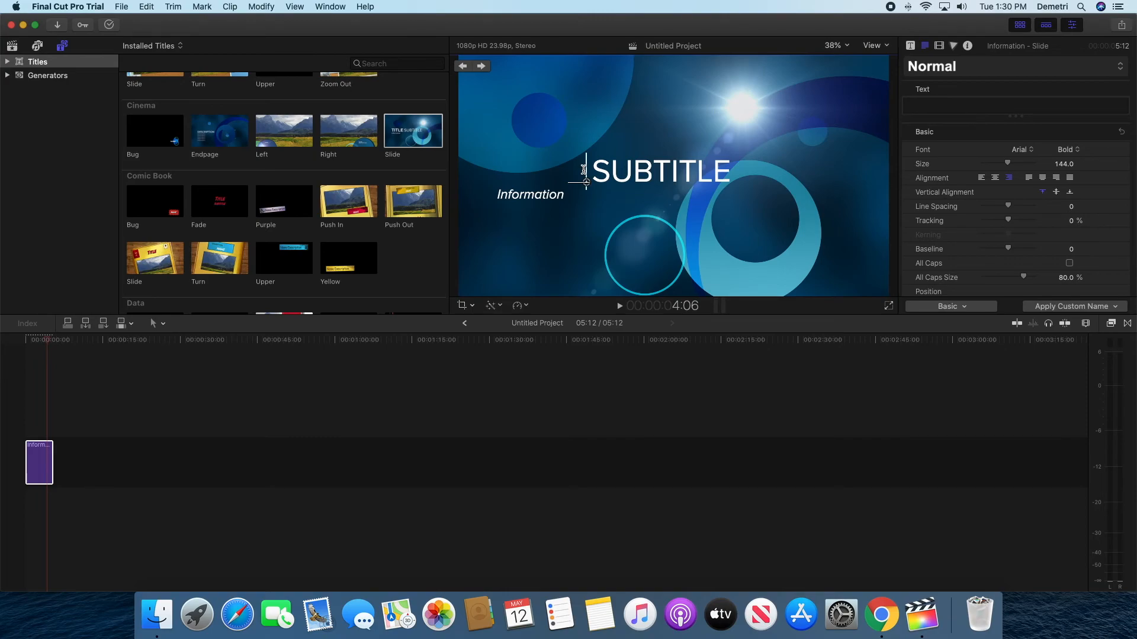
Enter "all" as the main title text of the Slide title
{"action": "type", "text": "T"}
{"action": "key", "text": "BackSpace"}
{"action": "type", "text": "a"}
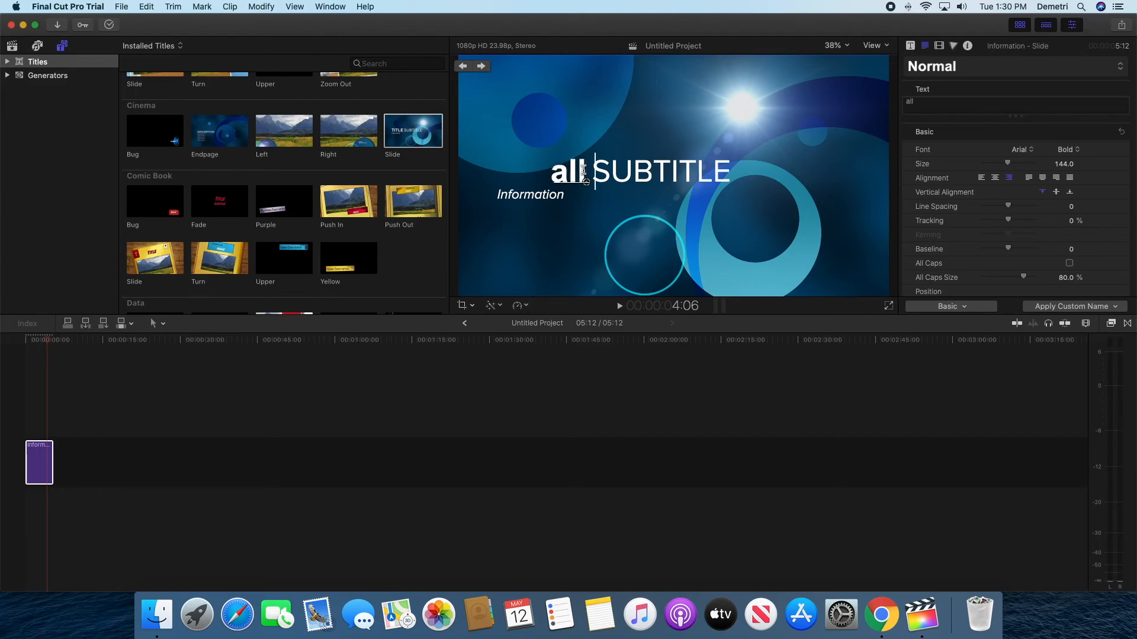
{"action": "type", "text": "ll av"}
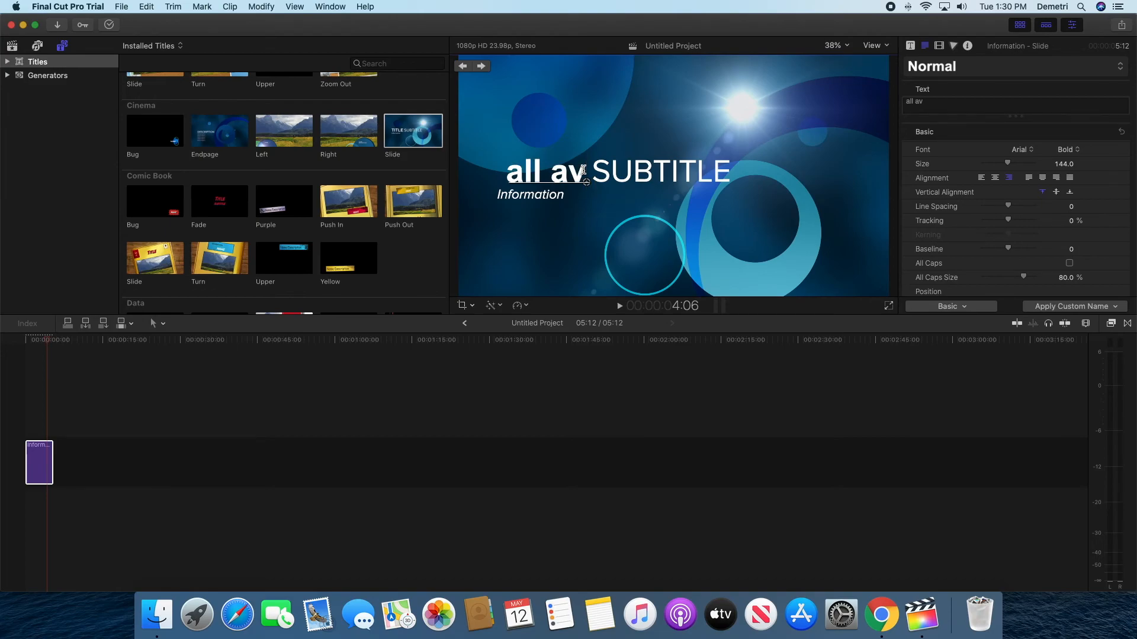
{"action": "key", "text": "BackSpace"}
{"action": "key", "text": "BackSpace"}
Replace the SUBTITLE placeholder of the Slide title with the letter "A" in the viewer
{"action": "left_click", "coordinate": [660, 172]}
{"action": "double_click", "coordinate": [677, 171]}
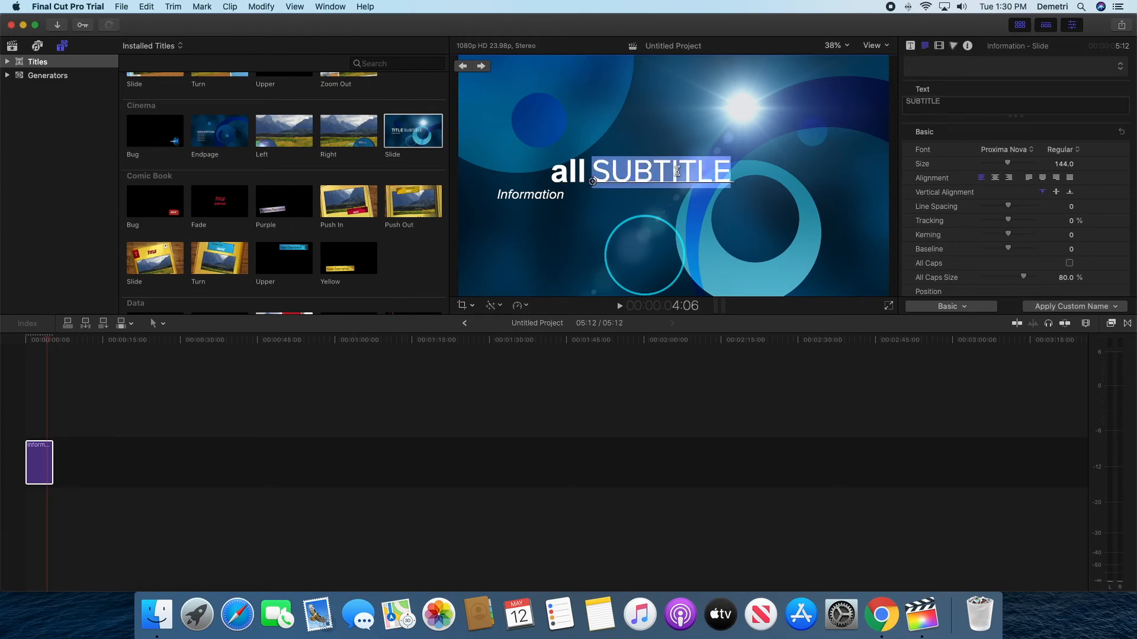
{"action": "left_click", "coordinate": [678, 171]}
{"action": "double_click", "coordinate": [677, 171]}
{"action": "left_click", "coordinate": [678, 171]}
{"action": "key", "text": "BackSpace"}
{"action": "key", "text": "BackSpace"}
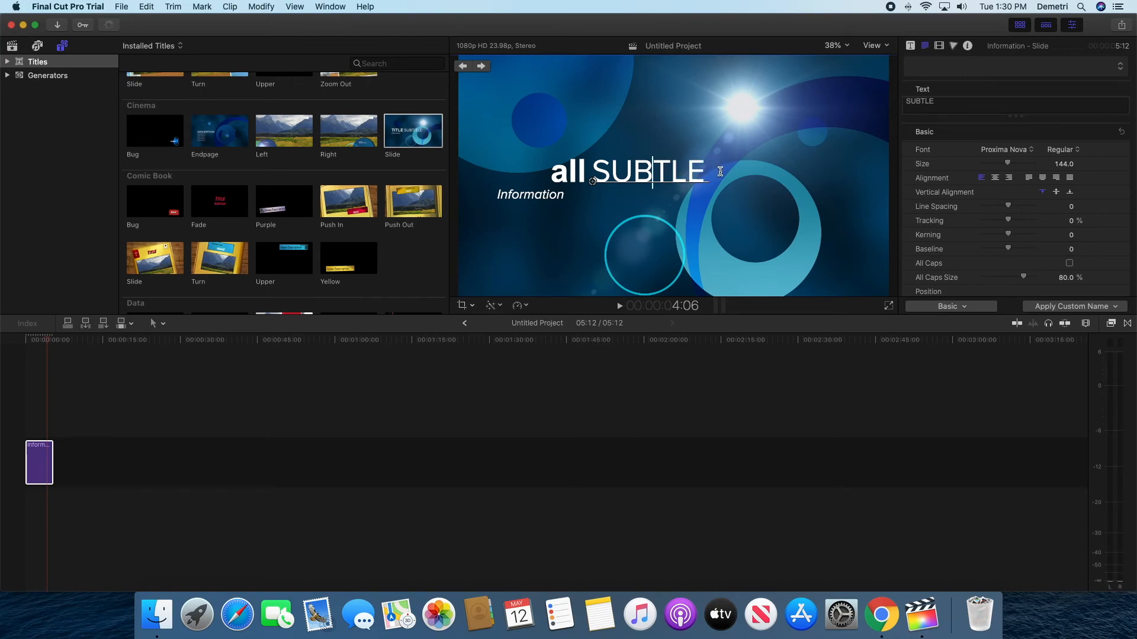
{"action": "key", "text": "BackSpace"}
{"action": "key", "text": "BackSpace"}
{"action": "key", "text": "BackSpace"}
{"action": "key", "text": "BackSpace"}
{"action": "key", "text": "BackSpace"}
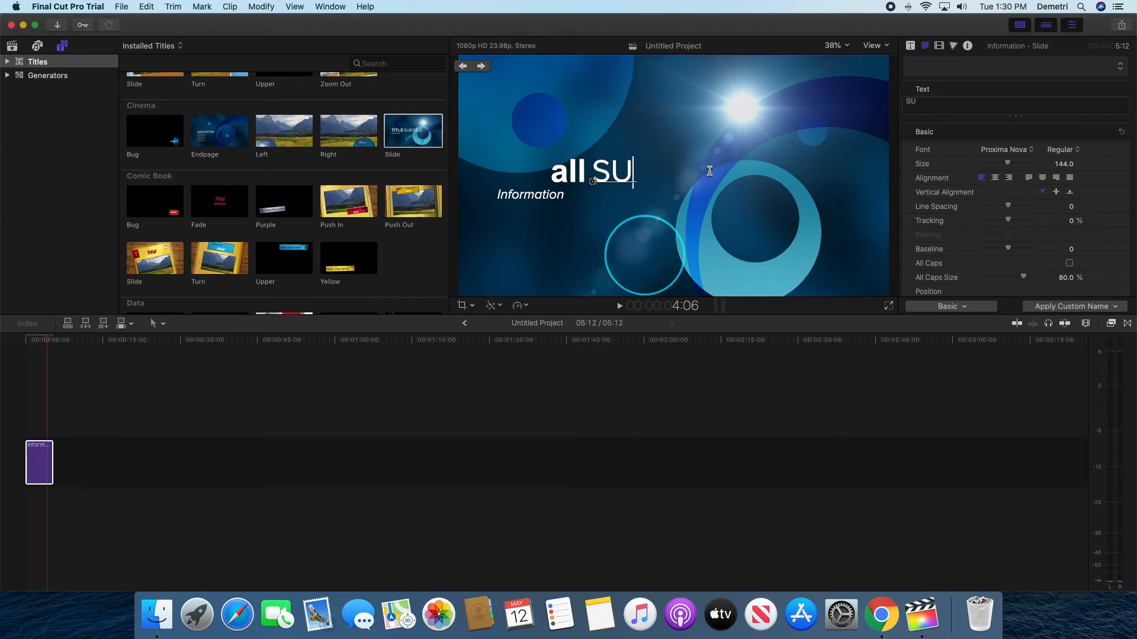
{"action": "key", "text": "BackSpace"}
{"action": "type", "text": "A"}
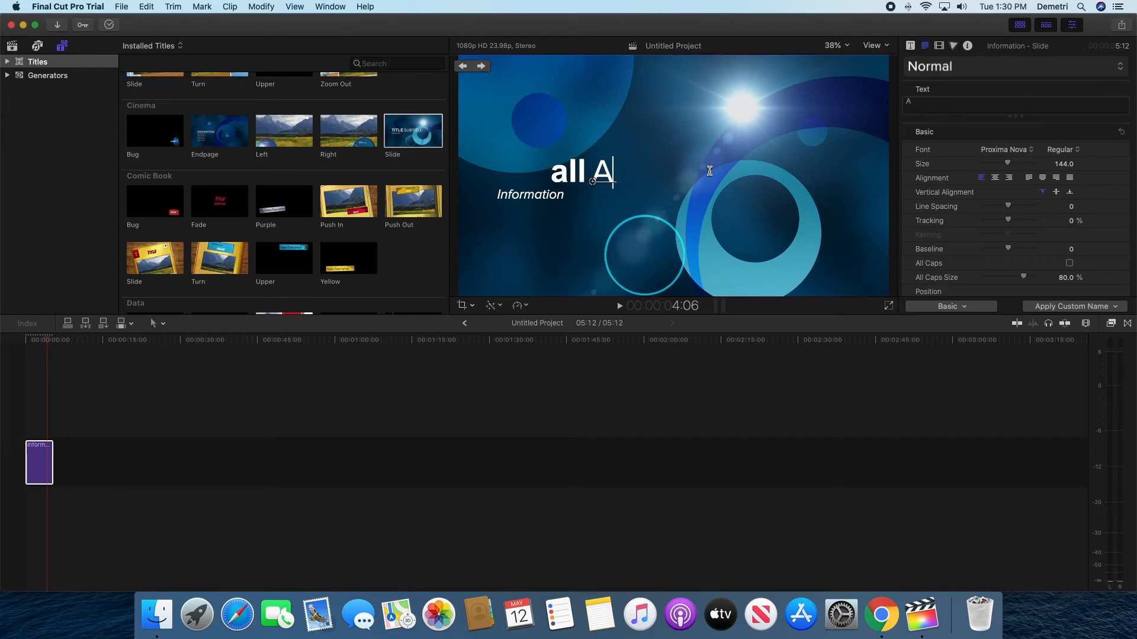
Capitalize the first letter of the Slide title's main text so it reads "All"
{"action": "left_click", "coordinate": [569, 174]}
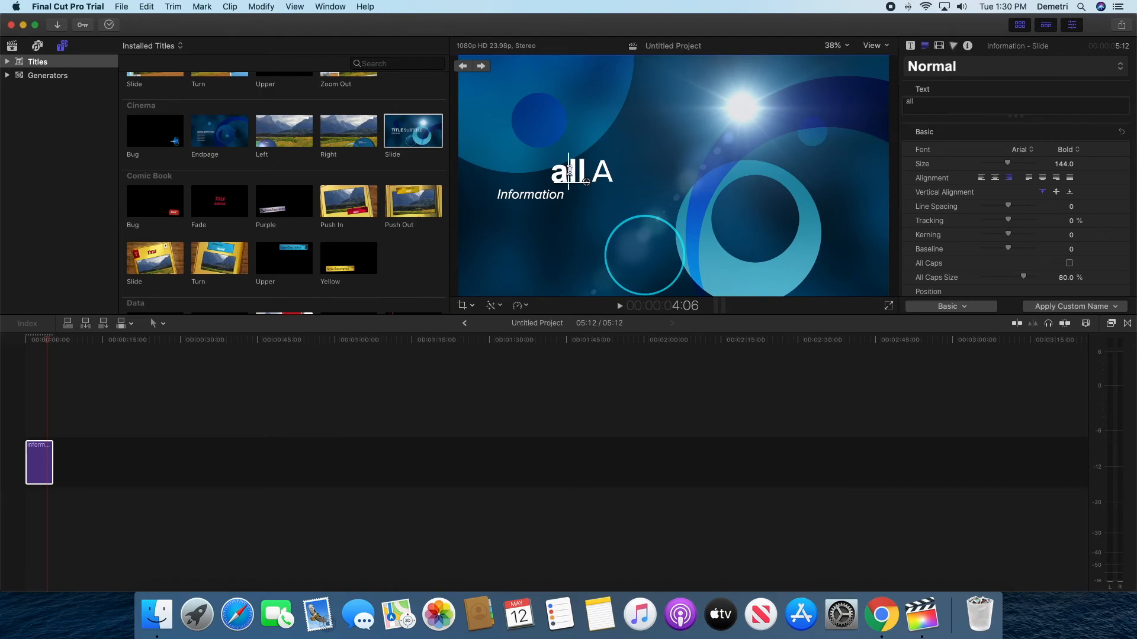
{"action": "key", "text": "BackSpace"}
{"action": "type", "text": "A"}
Complete the Slide title's subtitle text as "About"
{"action": "left_click", "coordinate": [619, 172]}
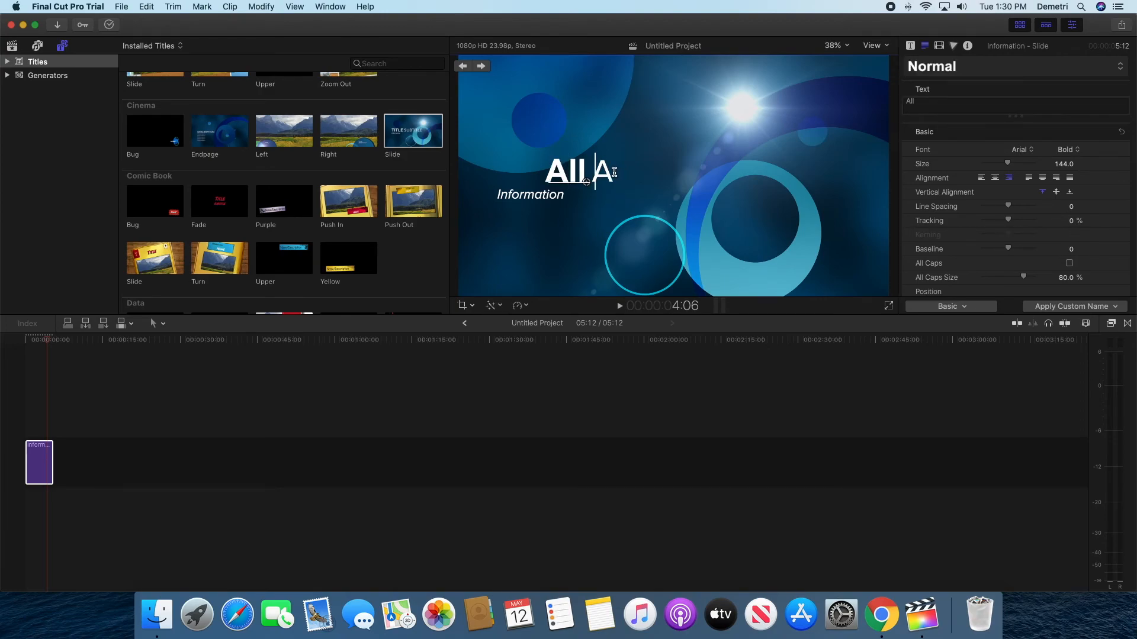
{"action": "left_click", "coordinate": [614, 171]}
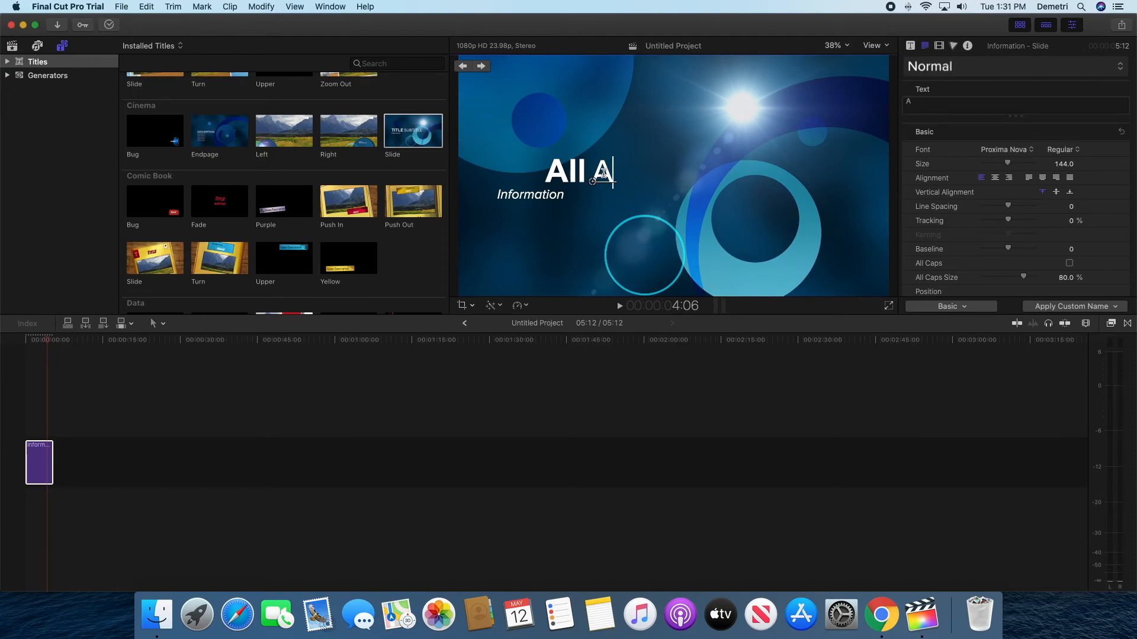
{"action": "type", "text": "bout"}
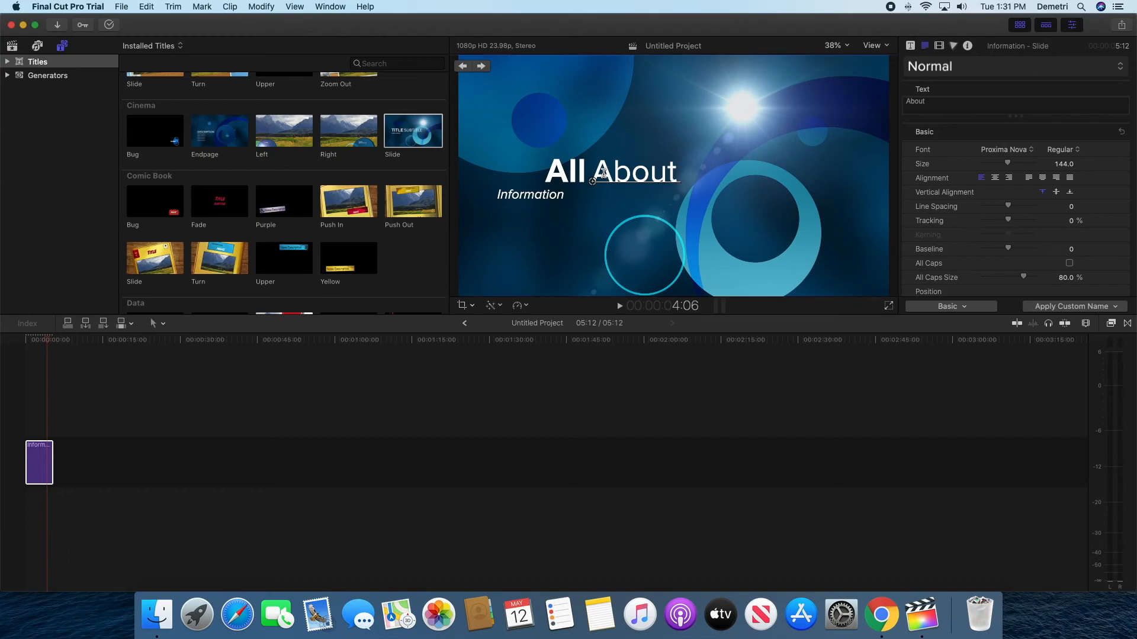
Replace the Slide title's Information placeholder with "My twitch" and return the playhead to near the start of the timeline
{"action": "left_click", "coordinate": [567, 196]}
{"action": "left_click", "coordinate": [564, 198]}
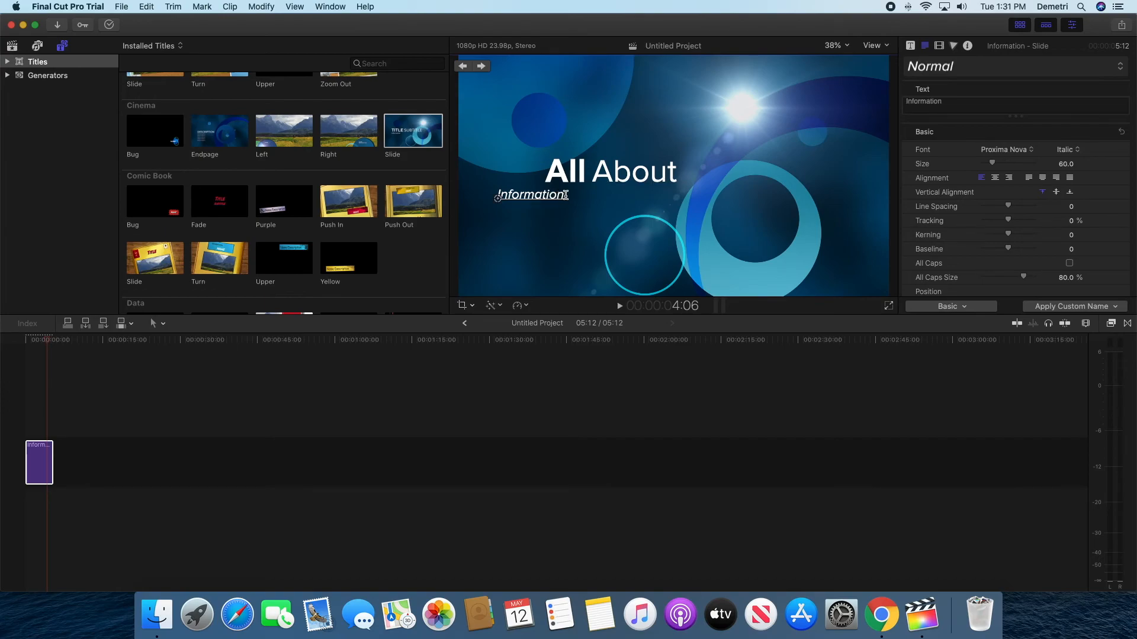
{"action": "key", "text": "BackSpace"}
{"action": "key", "text": "BackSpace"}
{"action": "key", "text": "BackSpace"}
{"action": "key", "text": "BackSpace"}
{"action": "key", "text": "BackSpace"}
{"action": "key", "text": "BackSpace"}
{"action": "key", "text": "BackSpace"}
{"action": "key", "text": "BackSpace"}
{"action": "key", "text": "BackSpace"}
{"action": "key", "text": "BackSpace"}
{"action": "key", "text": "BackSpace"}
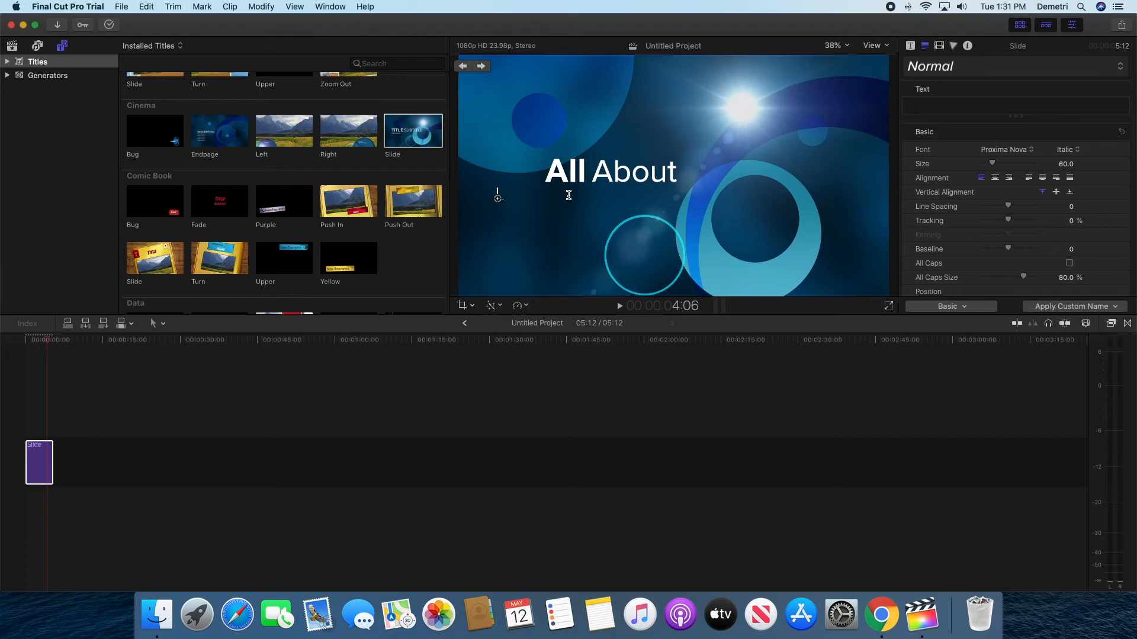
{"action": "type", "text": "My"}
{"action": "type", "text": " twiv"}
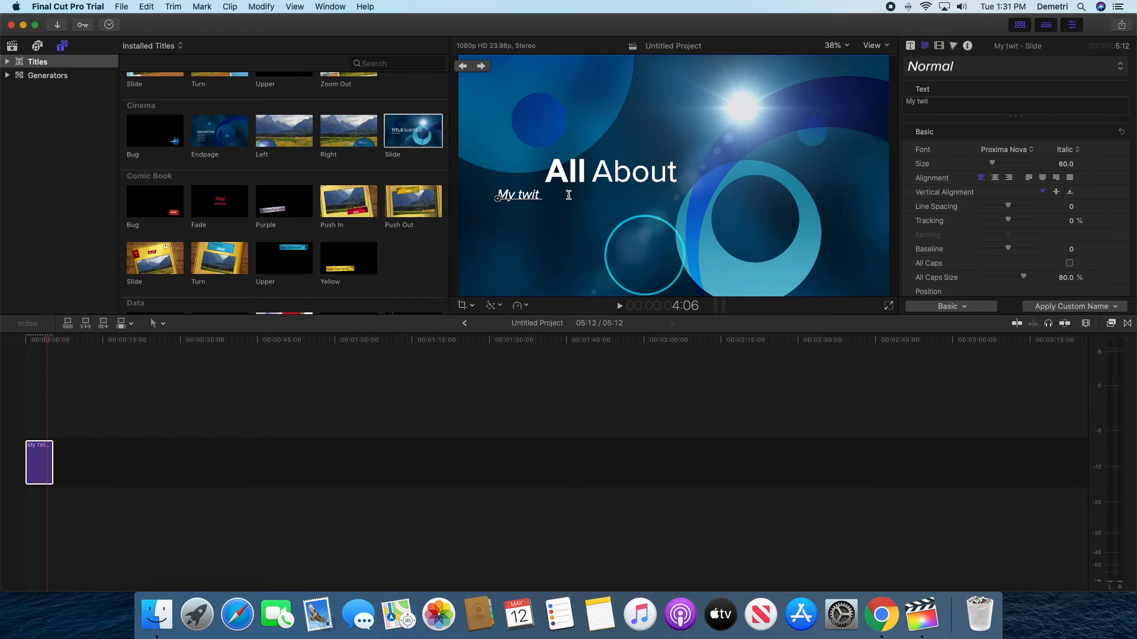
{"action": "type", "text": "ch"}
{"action": "left_click", "coordinate": [79, 404]}
{"action": "left_click_drag", "start_coordinate": [82, 347], "coordinate": [28, 345]}
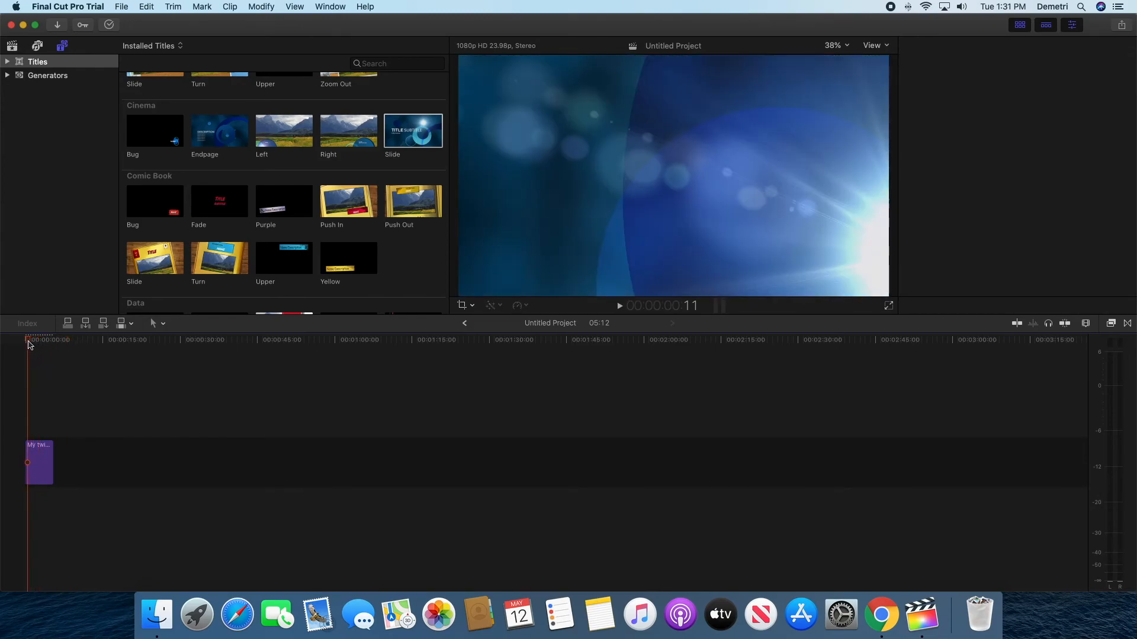
Add the Documentary theme's Push title to the timeline directly after the Slide title
{"action": "scroll", "coordinate": [385, 213], "scroll_direction": "down", "scroll_amount": 10}
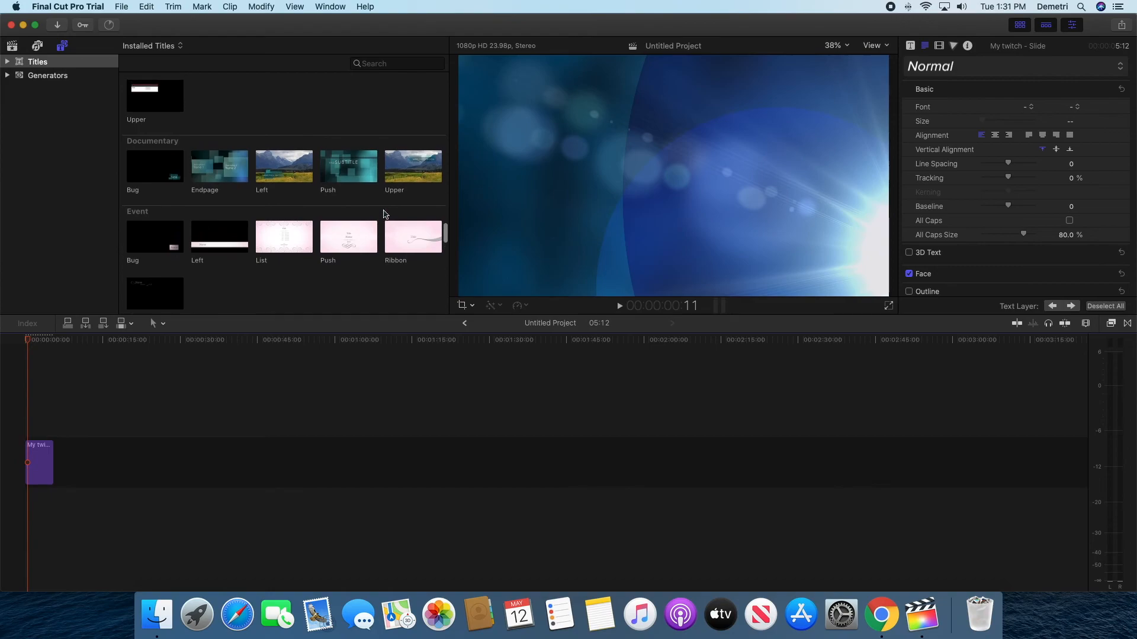
{"action": "scroll", "coordinate": [385, 214], "scroll_direction": "down", "scroll_amount": 1}
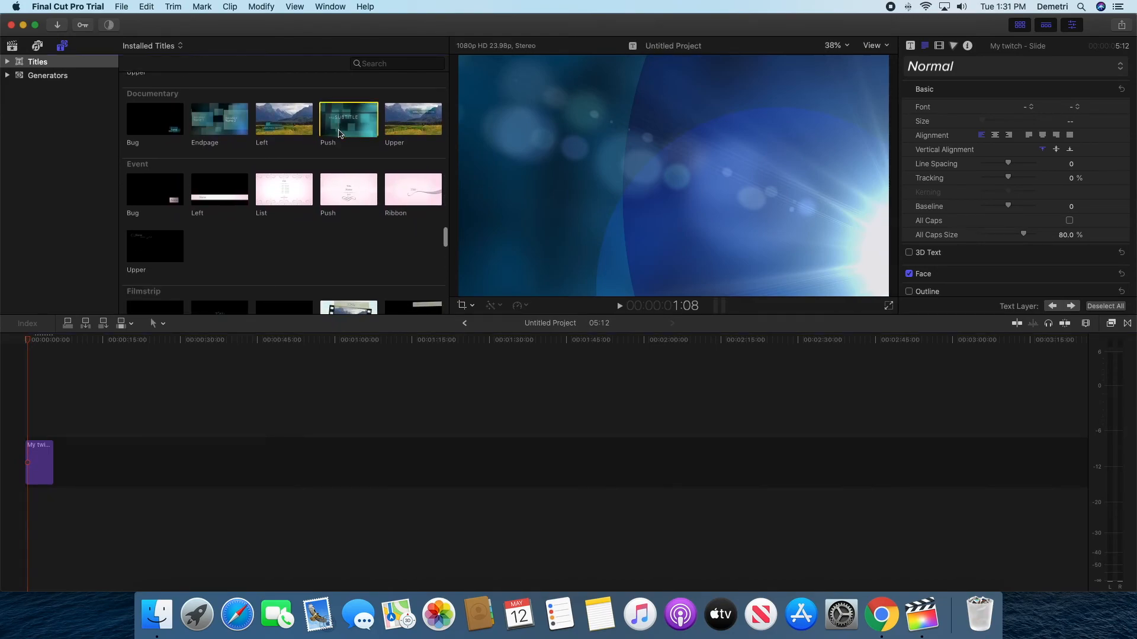
{"action": "left_click_drag", "start_coordinate": [339, 135], "coordinate": [68, 459]}
Place the playhead over the Push title and replace its TITLE placeholder with "weekly"
{"action": "left_click_drag", "start_coordinate": [29, 341], "coordinate": [65, 342]}
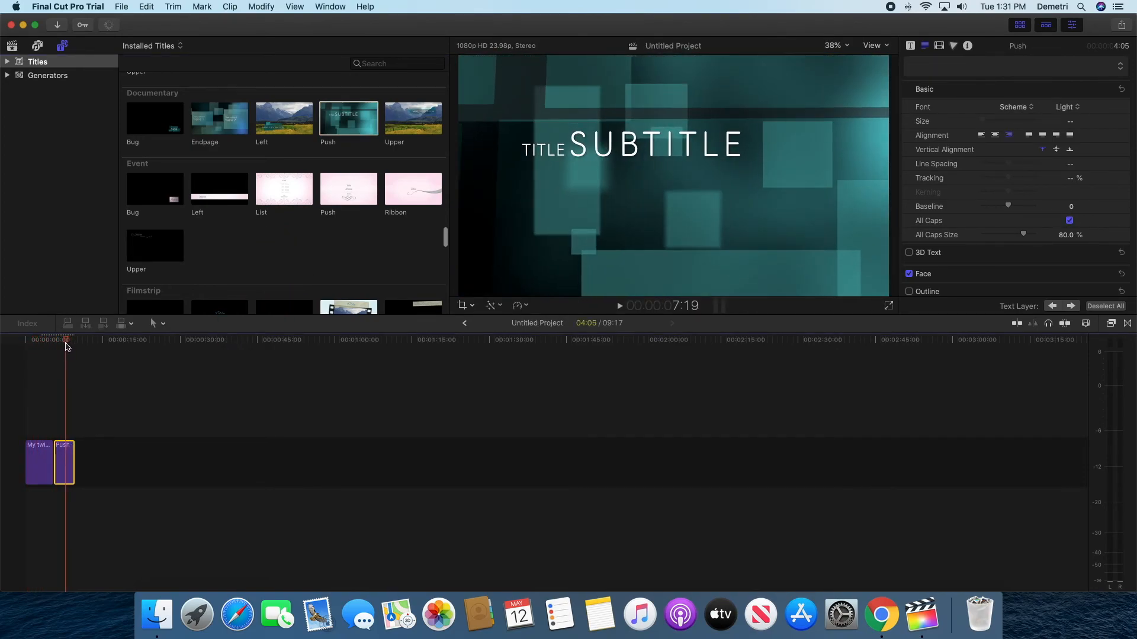
{"action": "left_click", "coordinate": [561, 147]}
{"action": "left_click", "coordinate": [561, 151]}
{"action": "double_click", "coordinate": [561, 149]}
{"action": "key", "text": "BackSpace"}
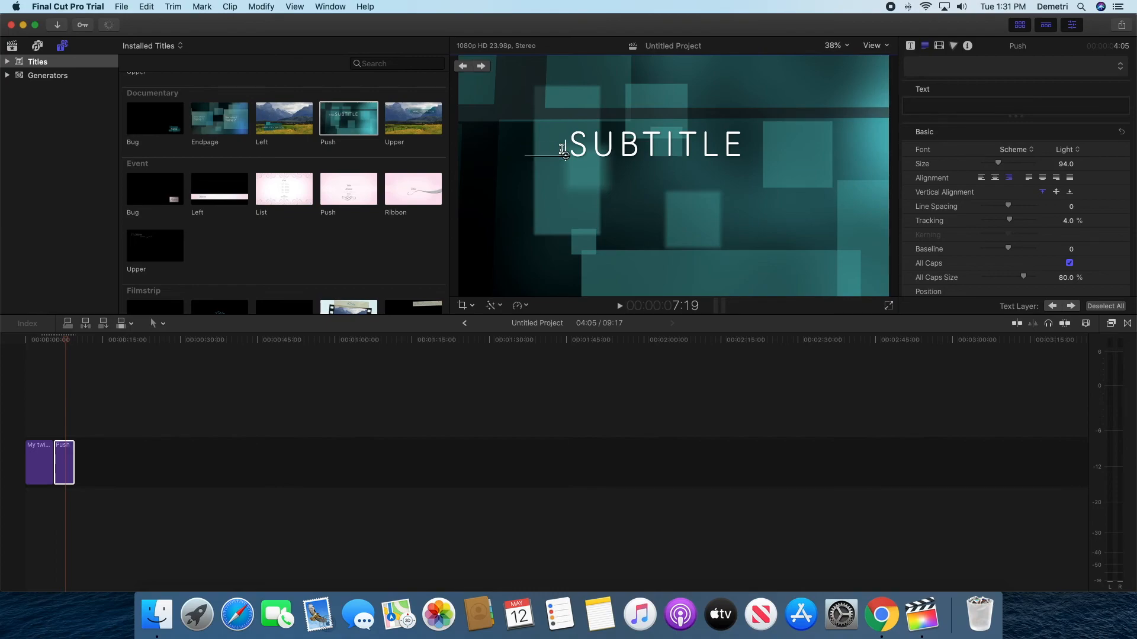
{"action": "type", "text": "weekly"}
Replace the SUBTITLE placeholder of the Push title with "Livestreams"
{"action": "left_click", "coordinate": [619, 137]}
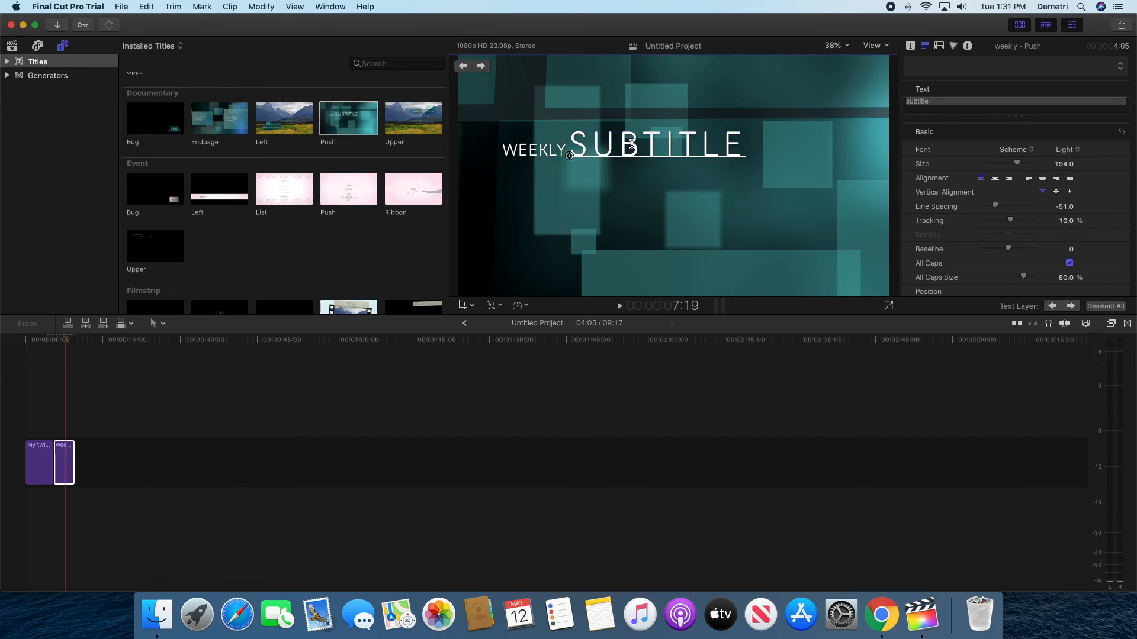
{"action": "key", "text": "BackSpace"}
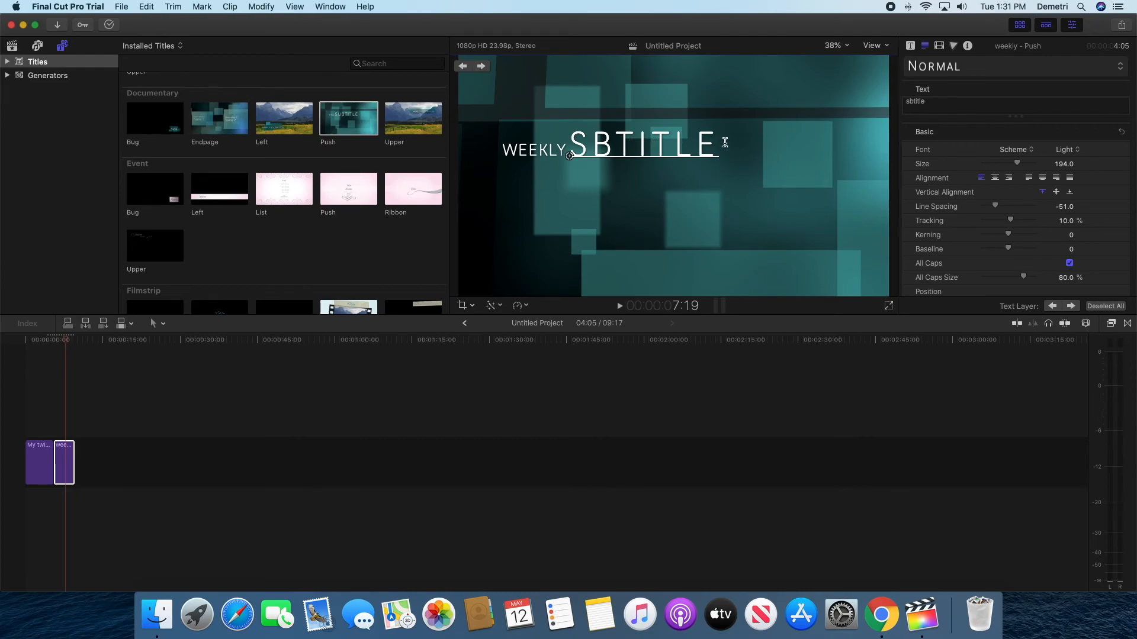
{"action": "left_click", "coordinate": [714, 144]}
{"action": "key", "text": "BackSpace"}
{"action": "key", "text": "BackSpace"}
{"action": "key", "text": "BackSpace"}
{"action": "key", "text": "BackSpace"}
{"action": "key", "text": "BackSpace"}
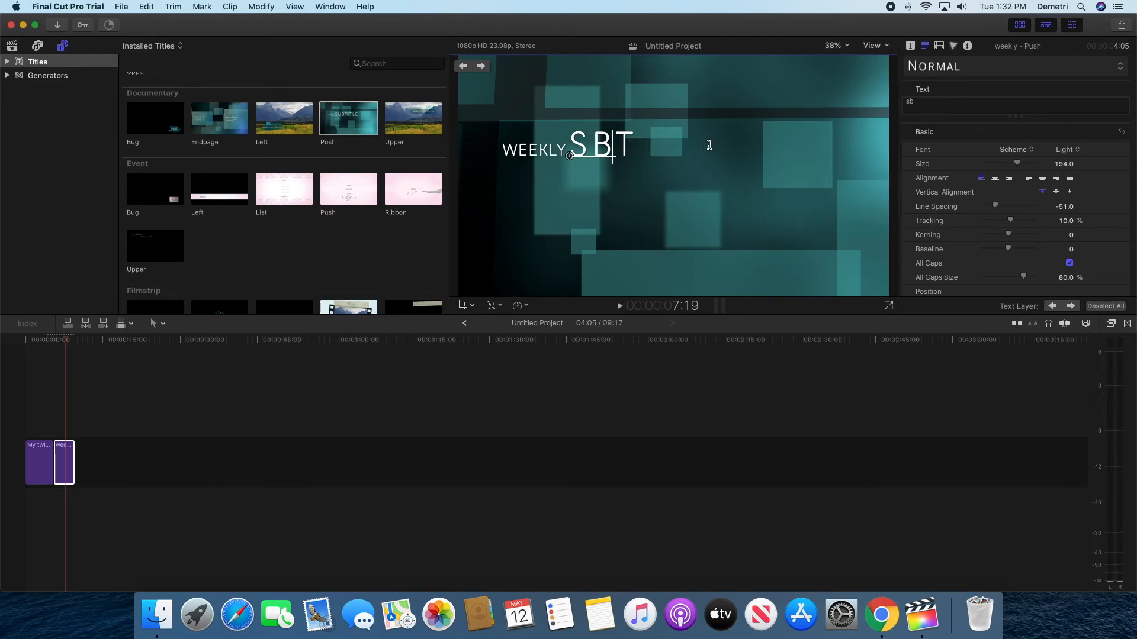
{"action": "key", "text": "BackSpace"}
{"action": "key", "text": "BackSpace"}
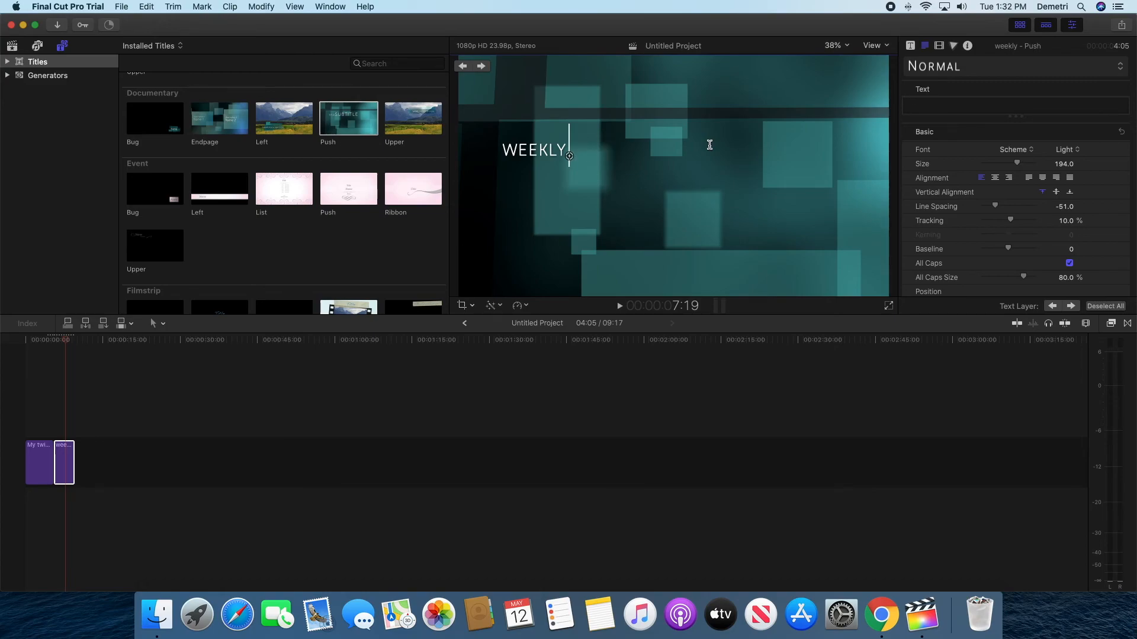
{"action": "type", "text": "zL"}
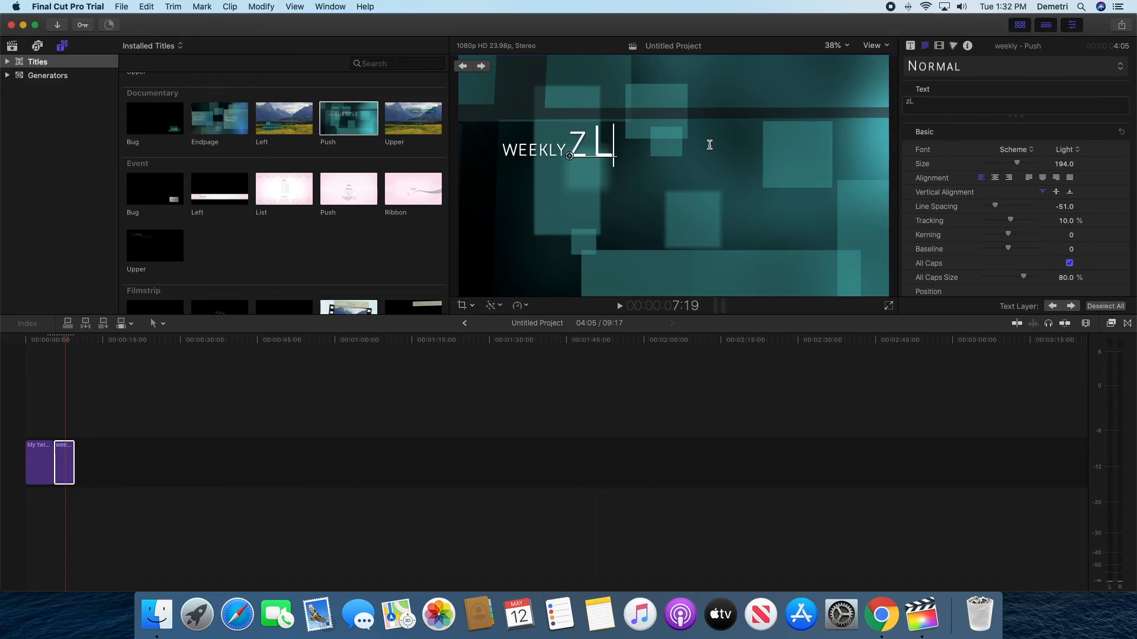
{"action": "type", "text": "ives"}
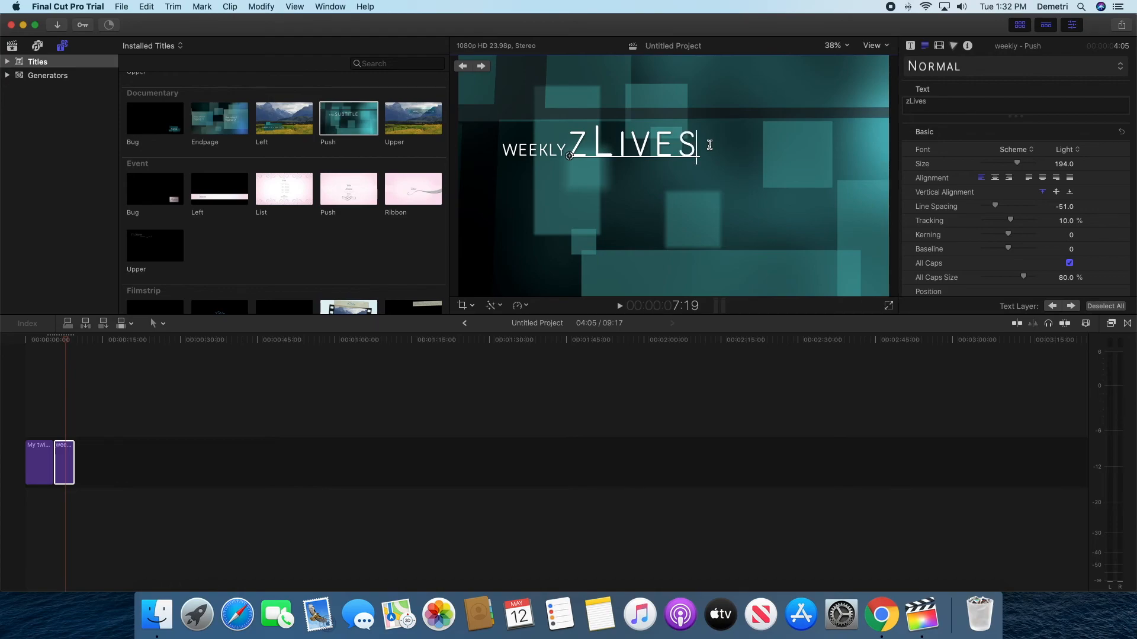
{"action": "type", "text": "treams"}
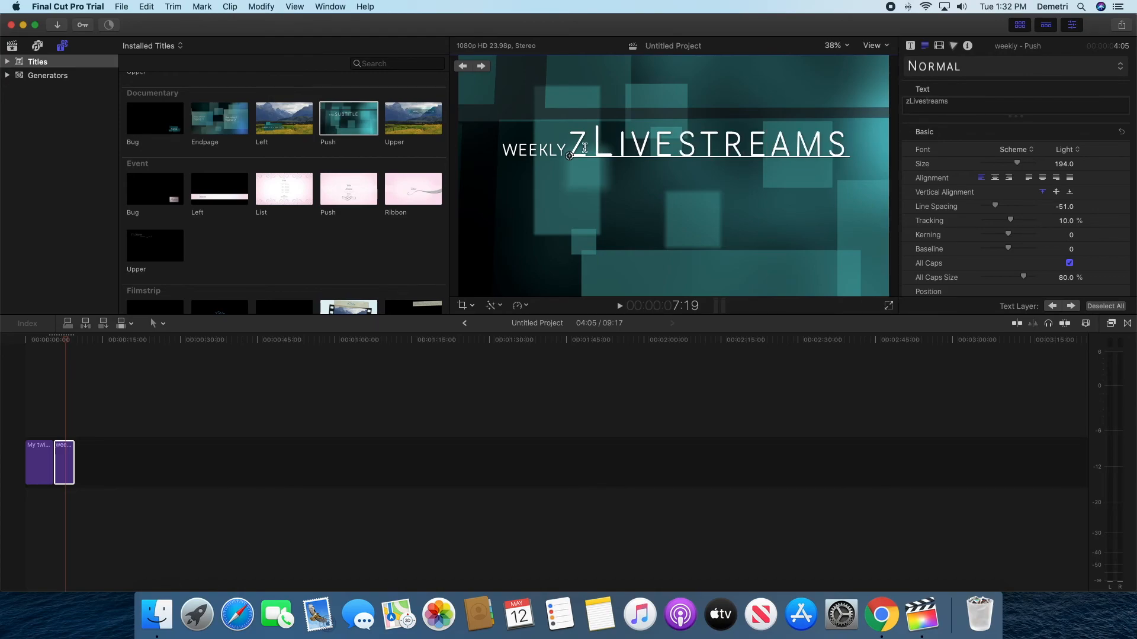
{"action": "key", "text": "BackSpace"}
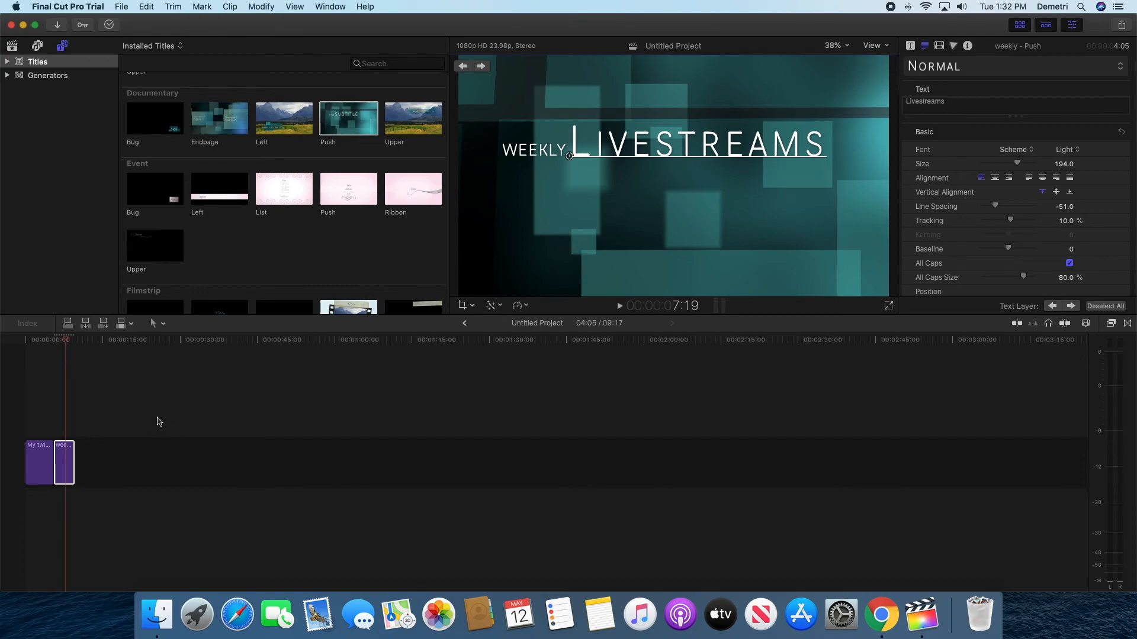
Add the News theme's Right title to the timeline directly after the Push title
{"action": "scroll", "coordinate": [302, 267], "scroll_direction": "down", "scroll_amount": 10}
{"action": "scroll", "coordinate": [302, 270], "scroll_direction": "down", "scroll_amount": 5}
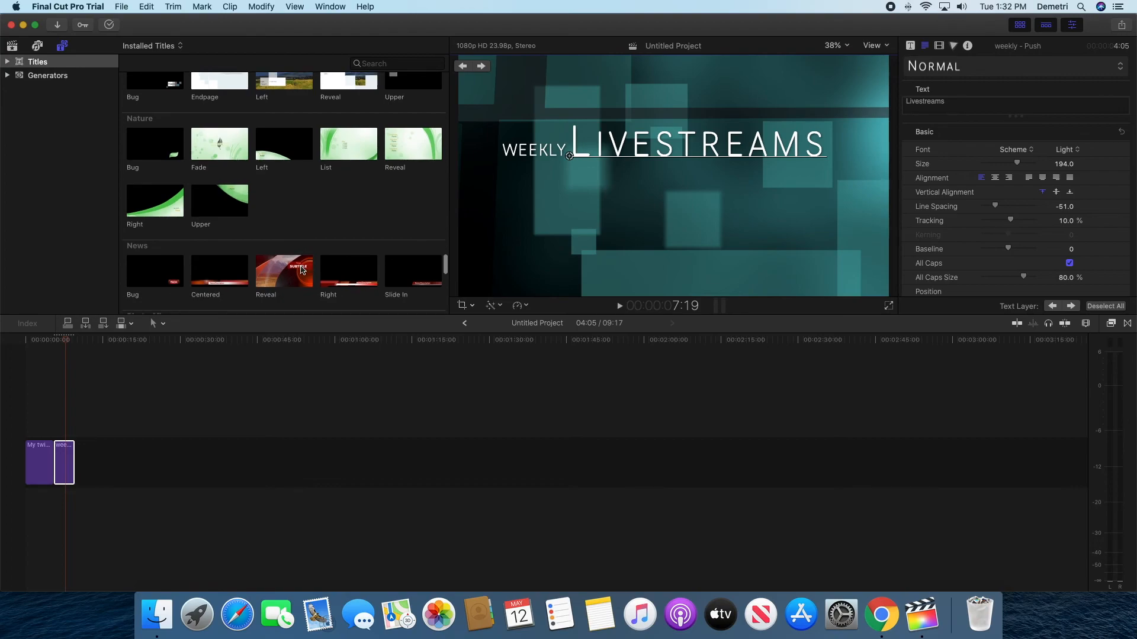
{"action": "scroll", "coordinate": [302, 270], "scroll_direction": "down", "scroll_amount": 2}
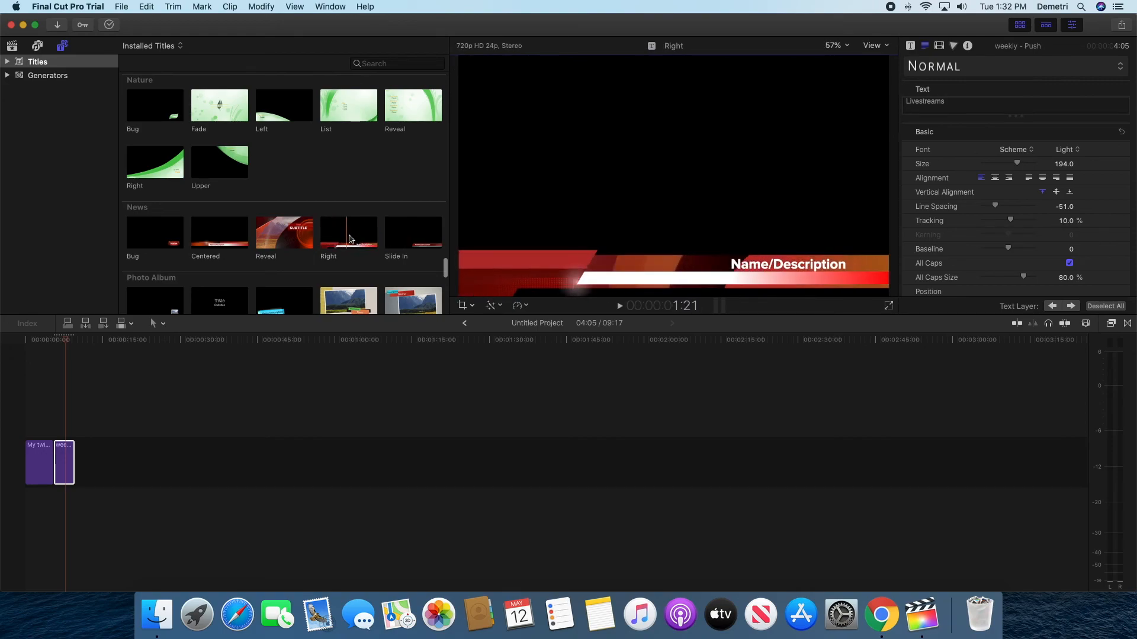
{"action": "scroll", "coordinate": [338, 240], "scroll_direction": "down", "scroll_amount": 1}
{"action": "left_click", "coordinate": [345, 237]}
{"action": "left_click_drag", "start_coordinate": [345, 238], "coordinate": [94, 467]}
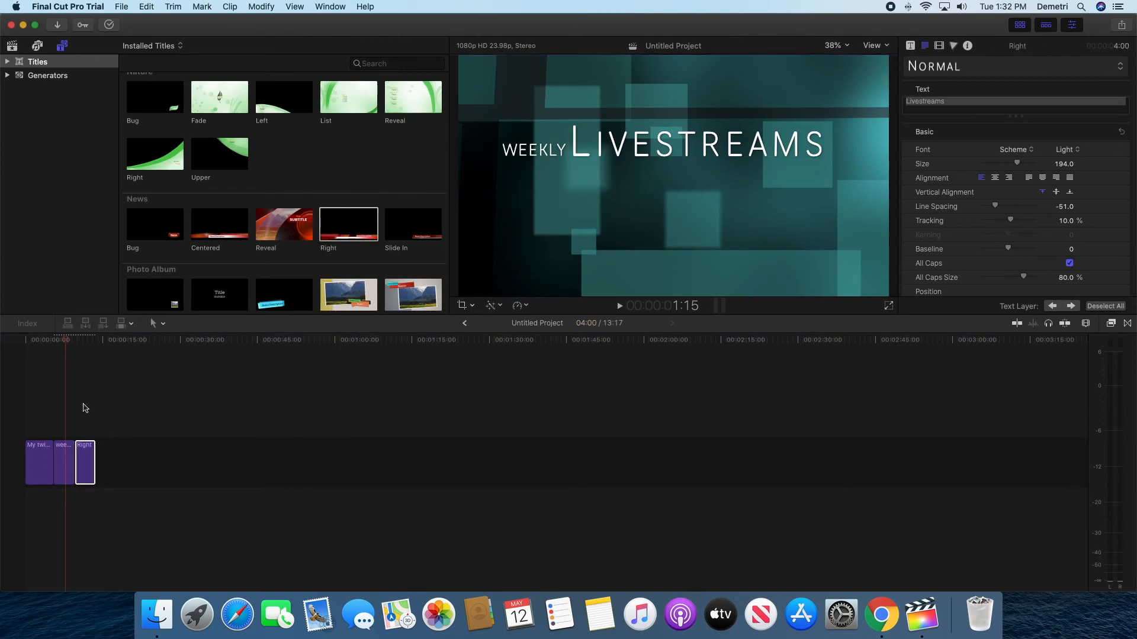
Place the playhead over the Right title and replace its Name/Description placeholder with "Fortnite gaming"
{"action": "left_click", "coordinate": [73, 341]}
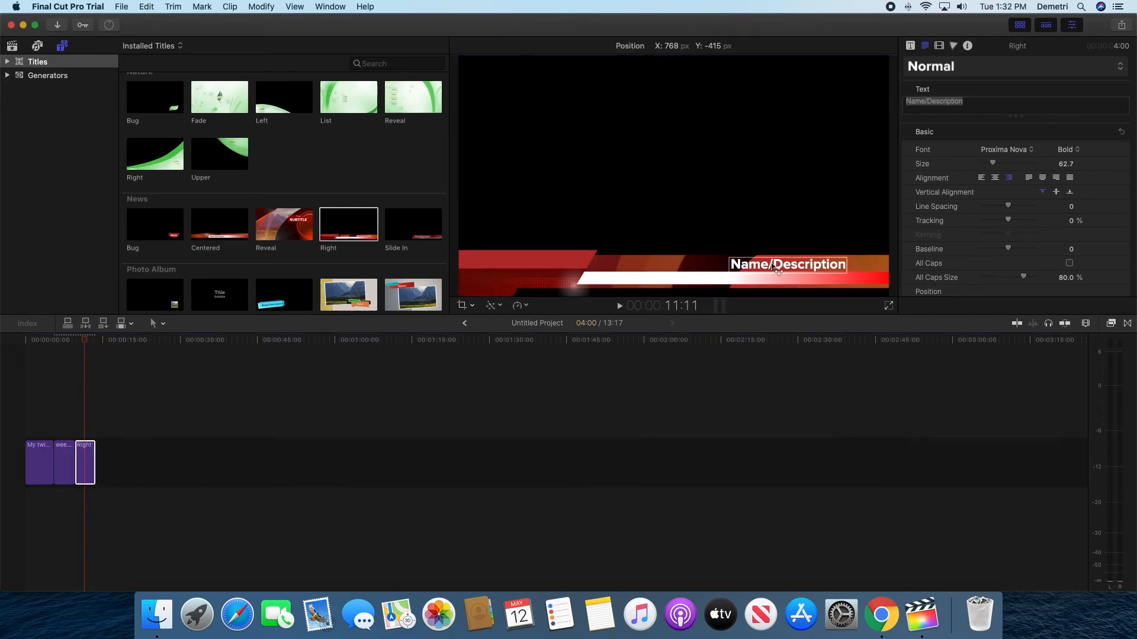
{"action": "double_click", "coordinate": [771, 264]}
{"action": "left_click", "coordinate": [771, 265]}
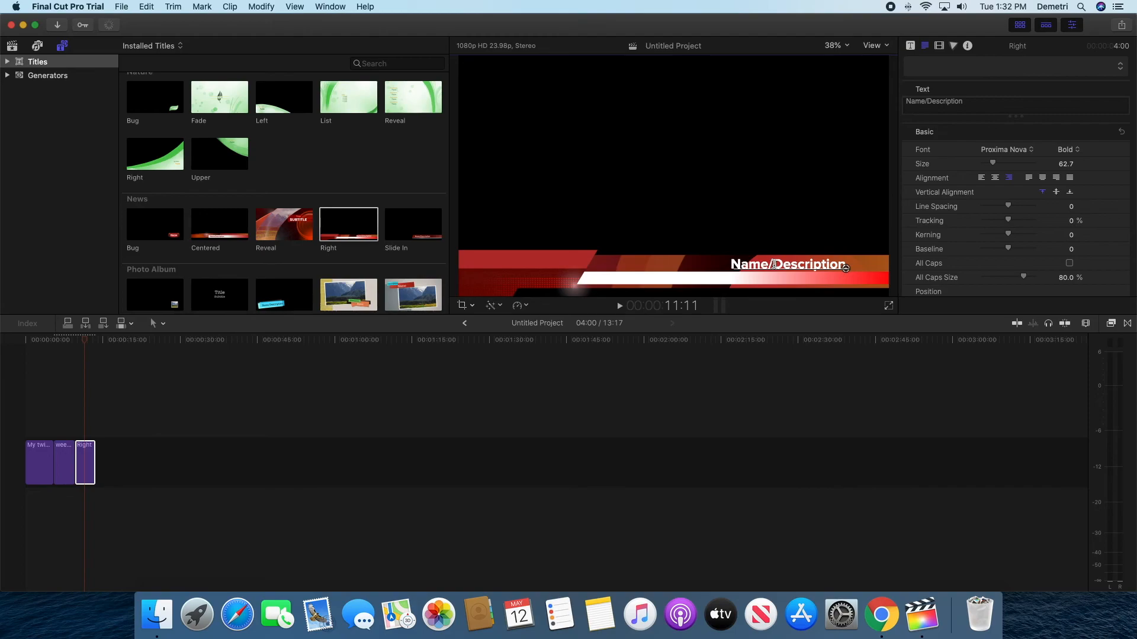
{"action": "key", "text": "BackSpace"}
{"action": "key", "text": "BackSpace"}
{"action": "key", "text": "BackSpace"}
{"action": "key", "text": "BackSpace"}
{"action": "key", "text": "BackSpace"}
{"action": "key", "text": "BackSpace"}
{"action": "key", "text": "BackSpace"}
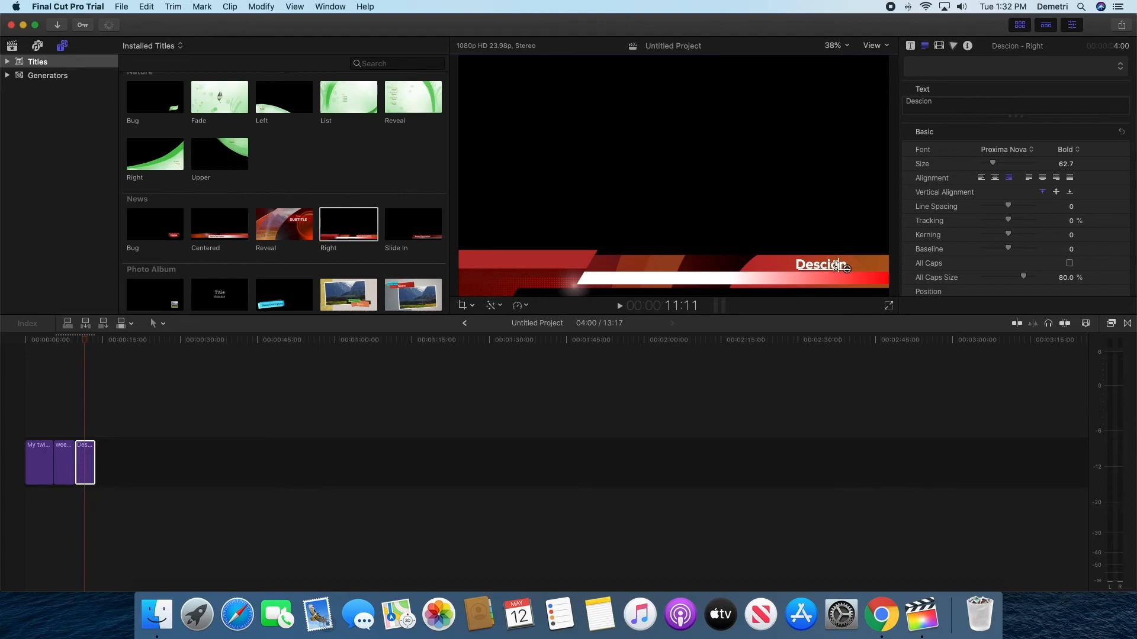
{"action": "key", "text": "BackSpace"}
{"action": "key", "text": "BackSpace"}
{"action": "key", "text": "BackSpace"}
{"action": "key", "text": "BackSpace"}
{"action": "key", "text": "BackSpace"}
{"action": "key", "text": "BackSpace"}
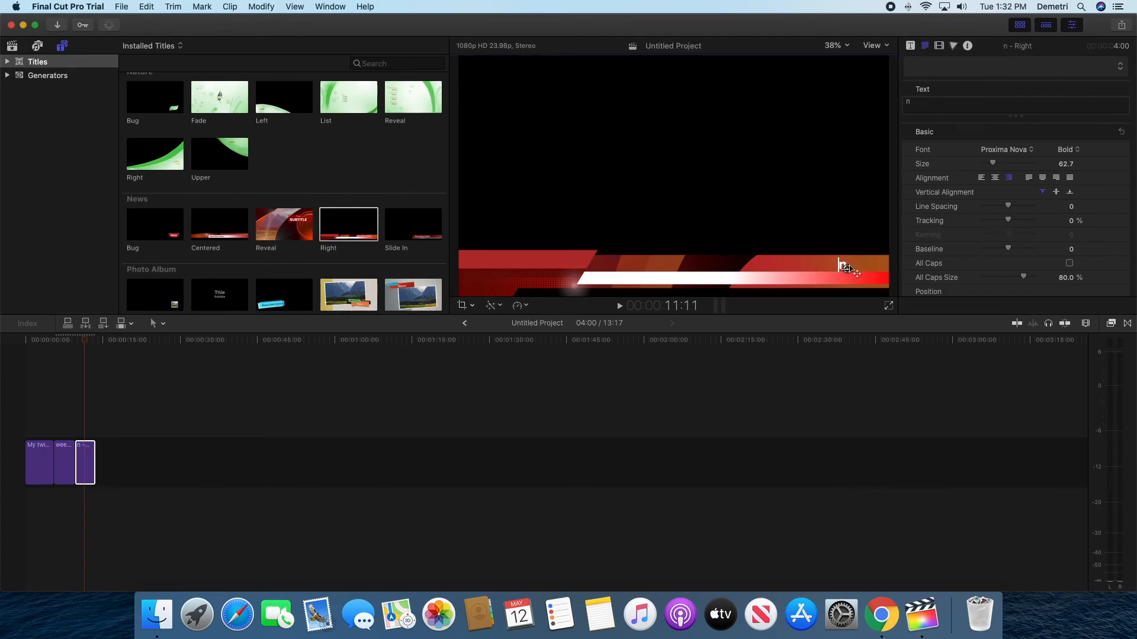
{"action": "key", "text": "BackSpace"}
{"action": "type", "text": "Fortnite"}
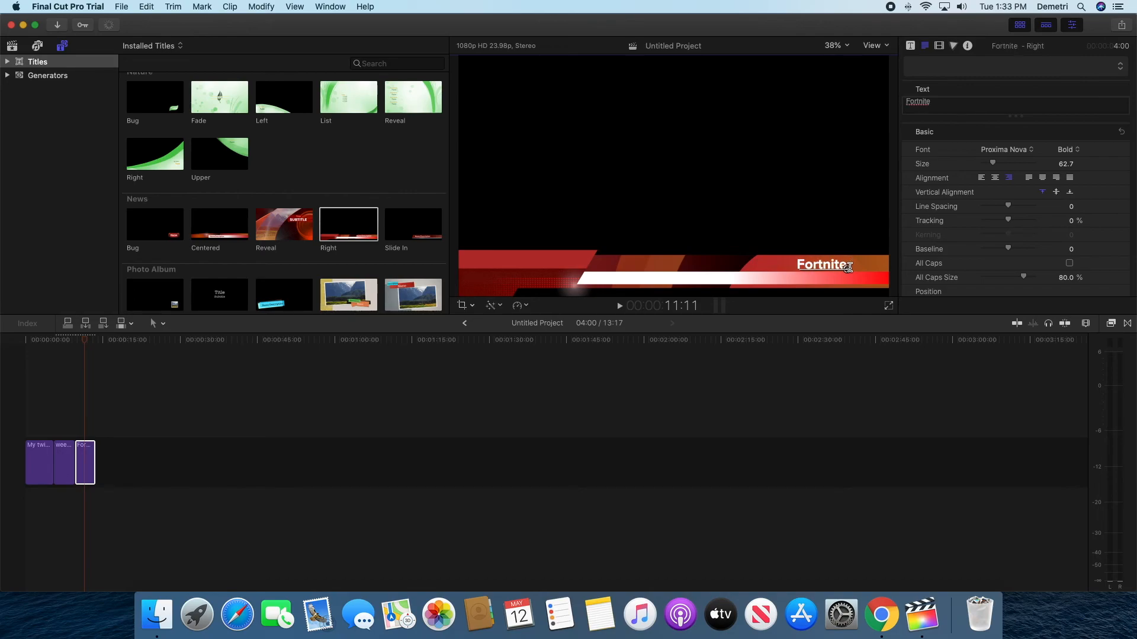
{"action": "type", "text": " gaming"}
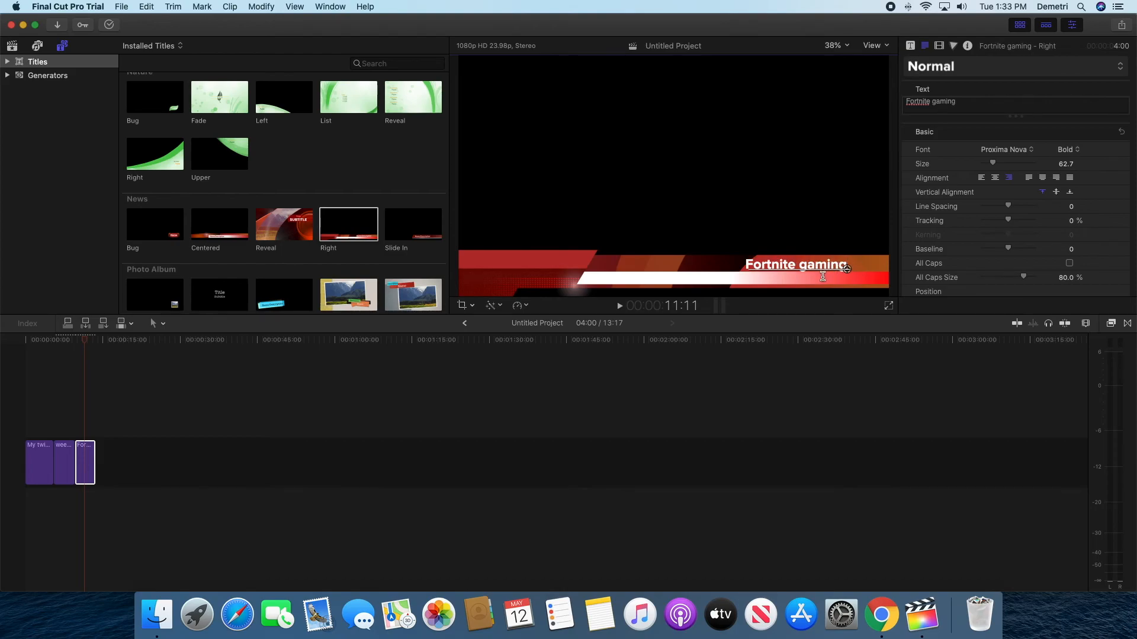
Switch to Safari, search the web for "Fortnite" and look over the results
{"action": "left_click", "coordinate": [237, 614]}
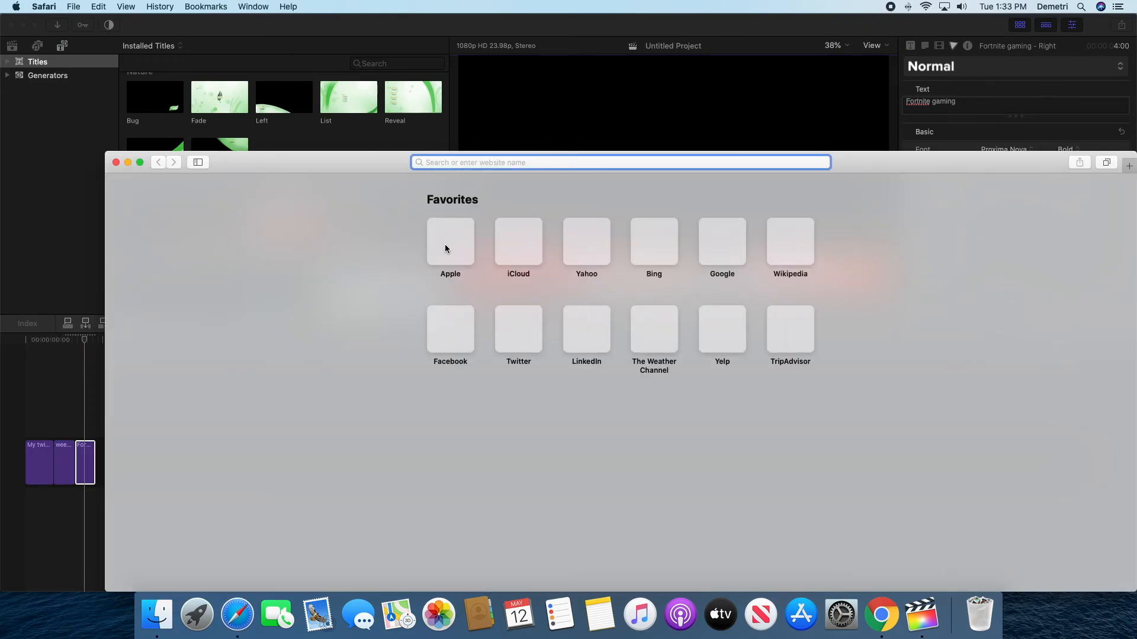
{"action": "type", "text": "Fortnite"}
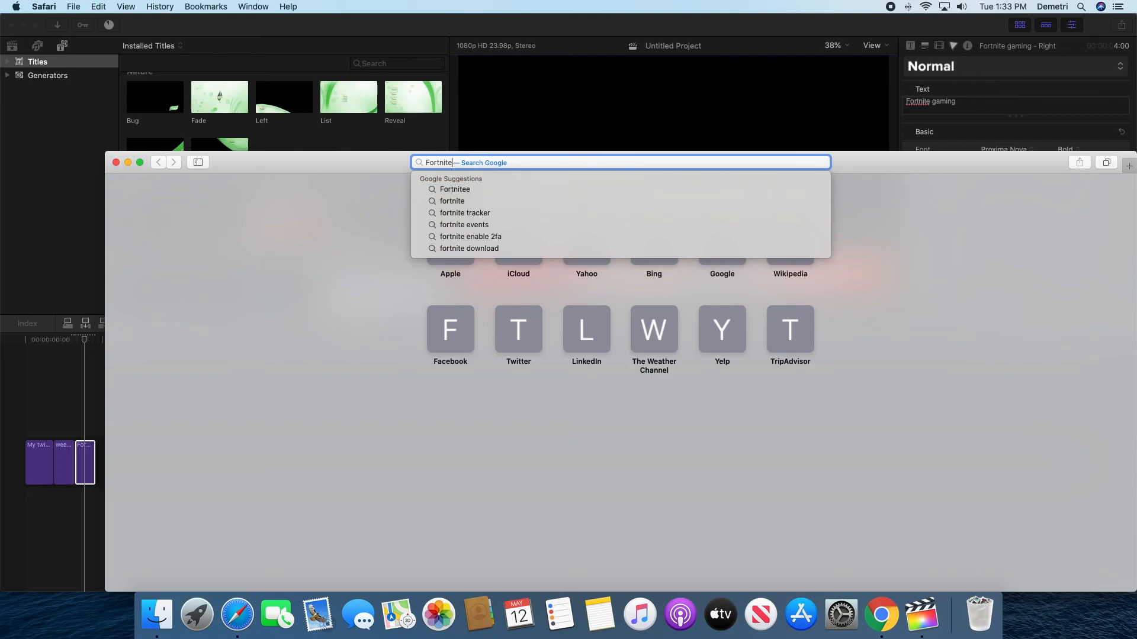
{"action": "key", "text": "Escape"}
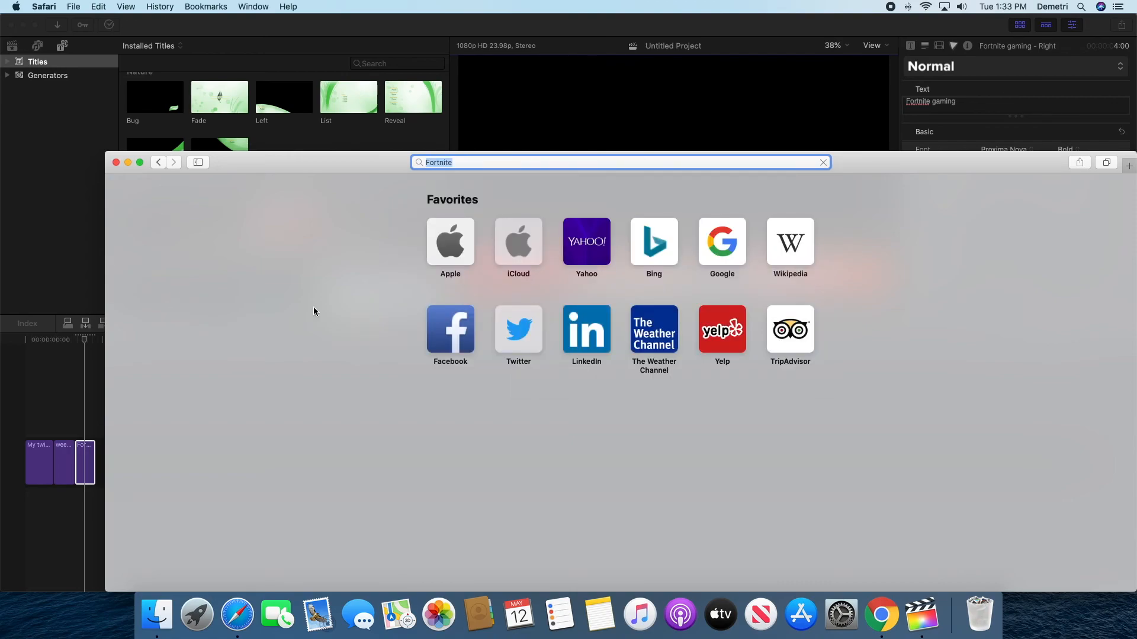
{"action": "scroll", "coordinate": [356, 424], "scroll_direction": "down", "scroll_amount": 5}
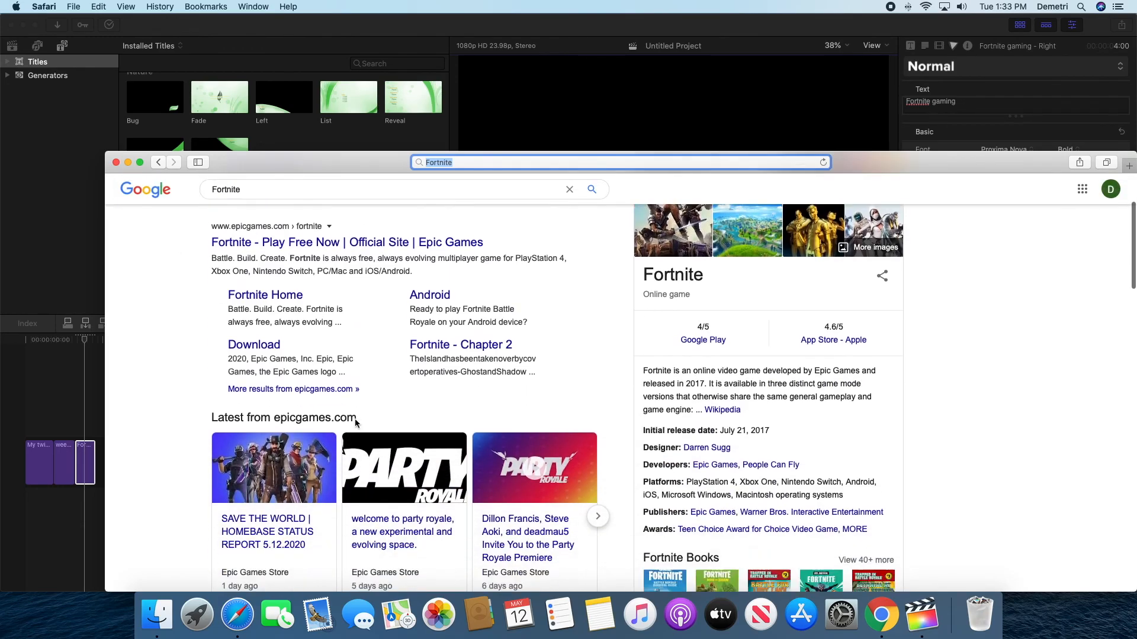
{"action": "scroll", "coordinate": [356, 424], "scroll_direction": "down", "scroll_amount": 3}
{"action": "scroll", "coordinate": [356, 424], "scroll_direction": "up", "scroll_amount": 10}
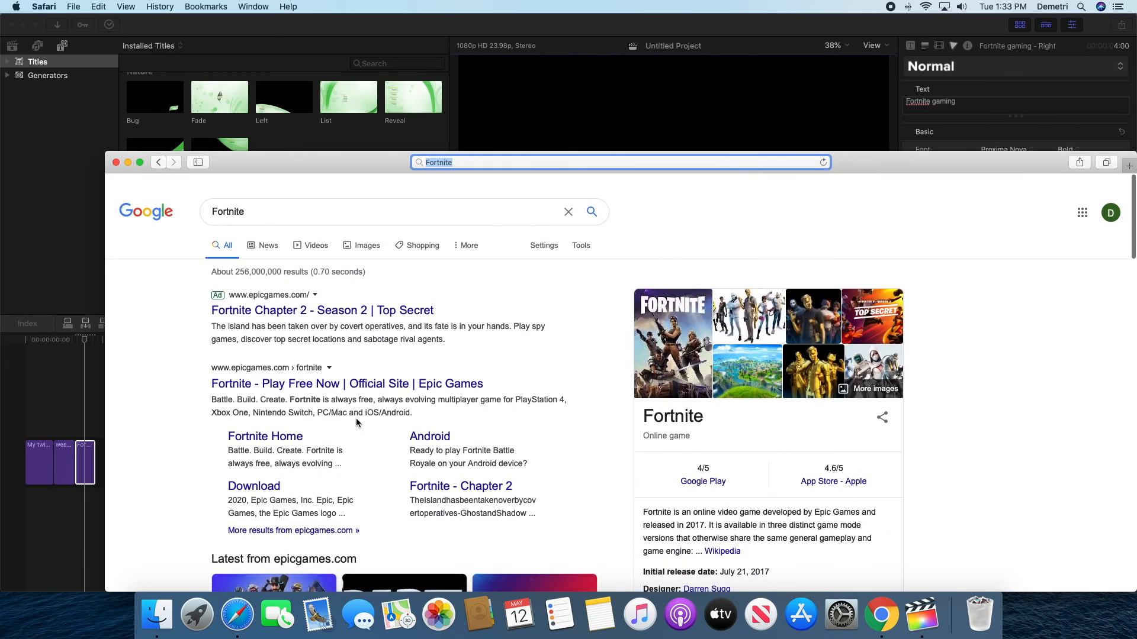
Show the image results for the Fortnite search and browse the pictures
{"action": "left_click", "coordinate": [306, 233]}
{"action": "left_click", "coordinate": [256, 233]}
{"action": "left_click", "coordinate": [351, 231]}
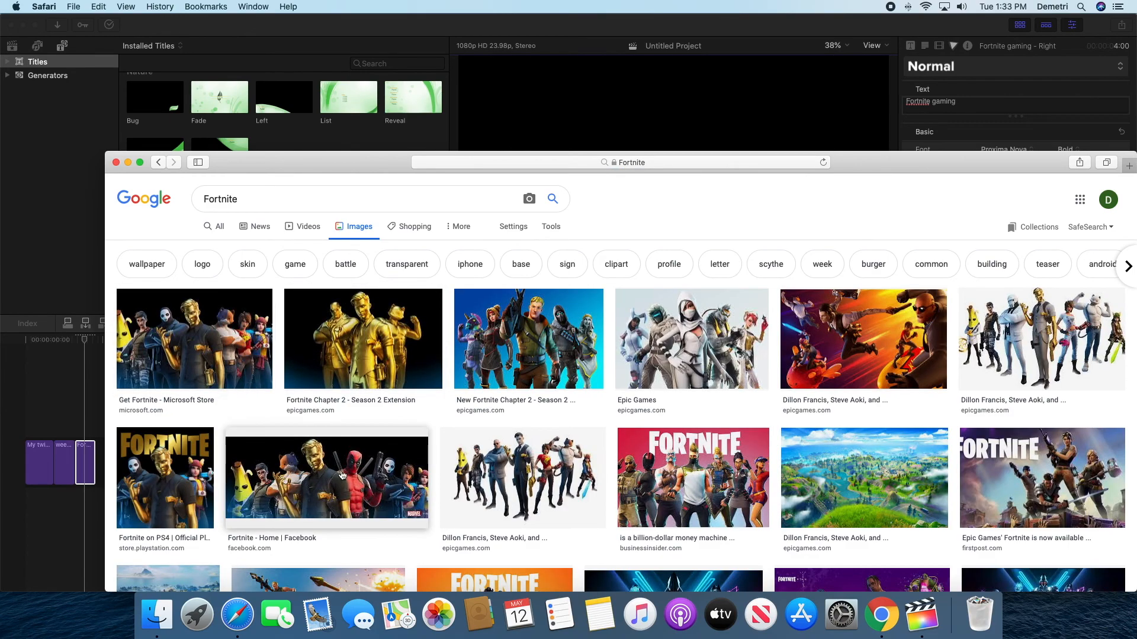
{"action": "scroll", "coordinate": [344, 473], "scroll_direction": "down", "scroll_amount": 5}
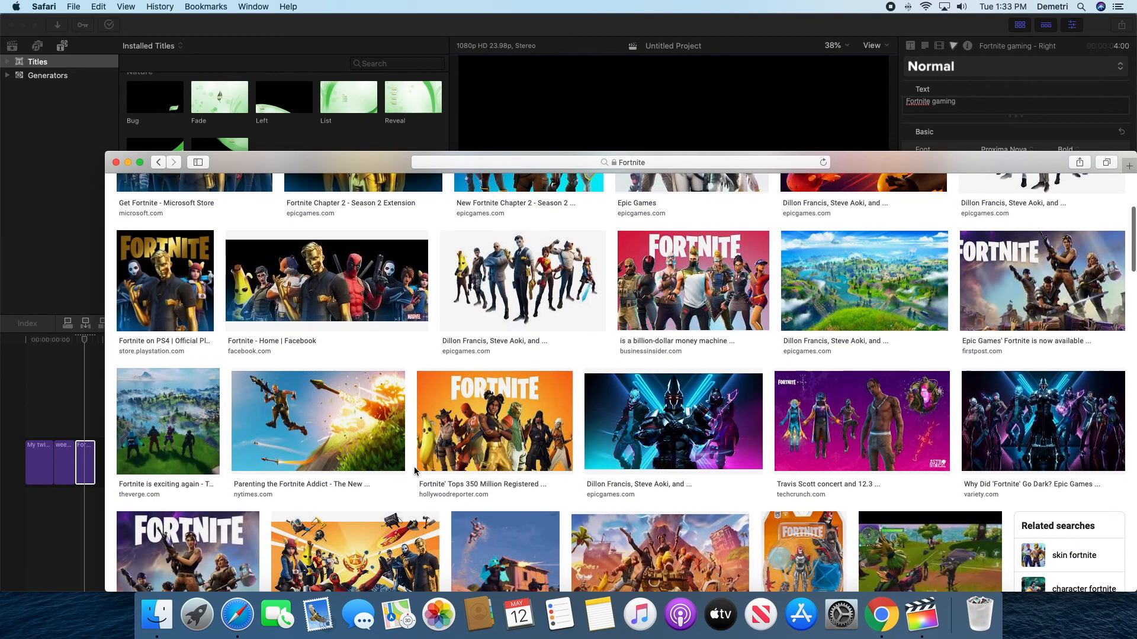
{"action": "scroll", "coordinate": [687, 402], "scroll_direction": "up", "scroll_amount": 5}
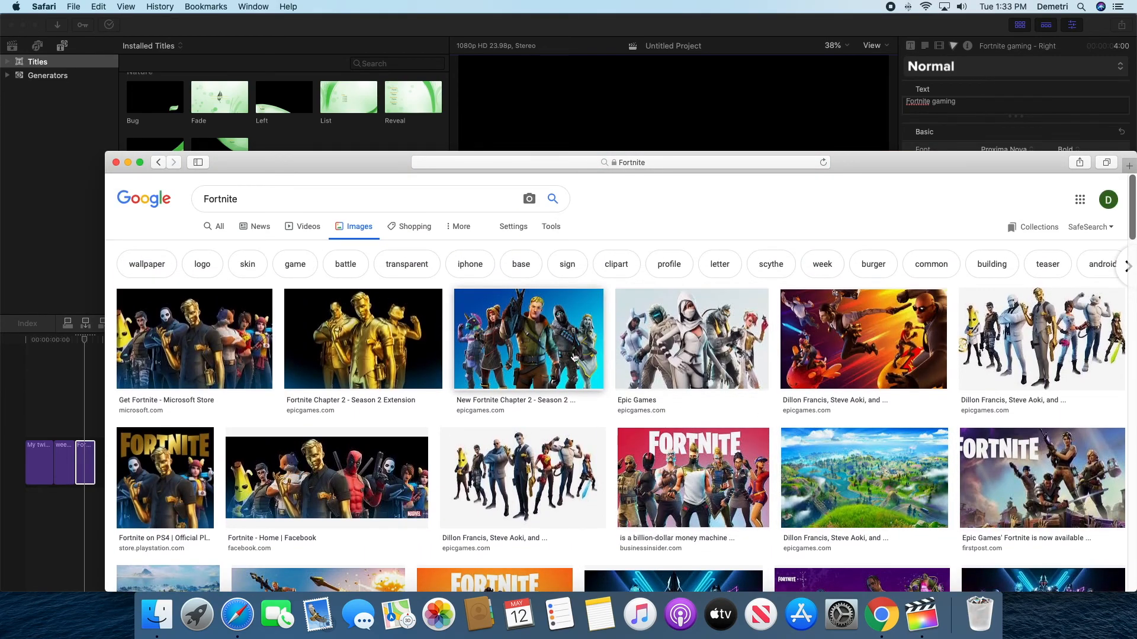
Save the "Fortnite - Home | Facebook" picture to the Downloads folder and close the Safari window
{"action": "left_click", "coordinate": [287, 471]}
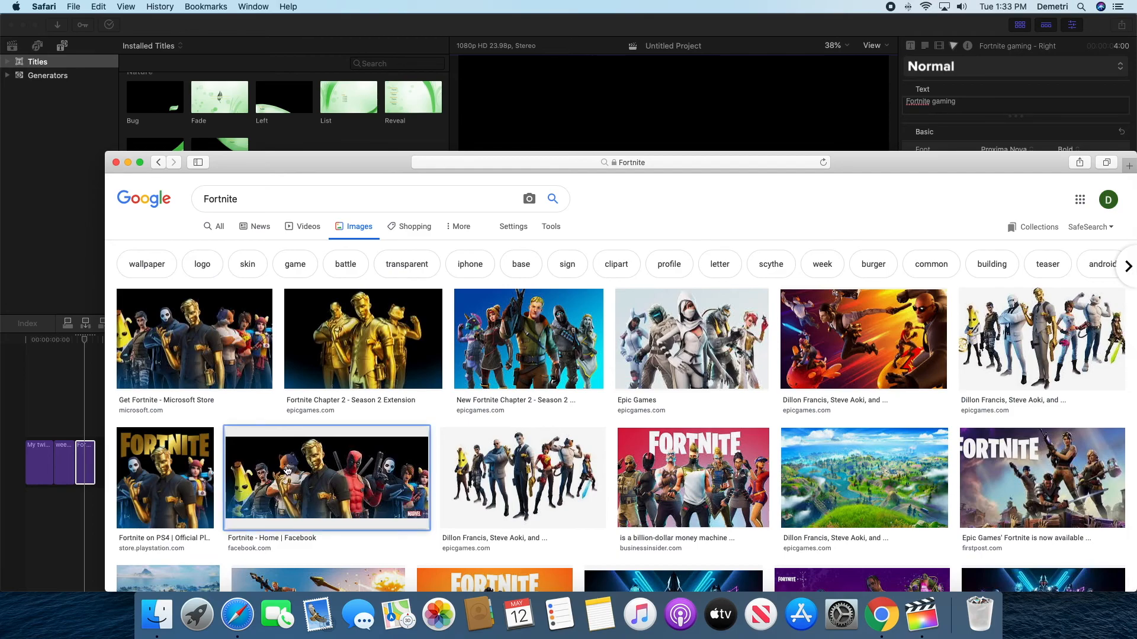
{"action": "right_click", "coordinate": [288, 463]}
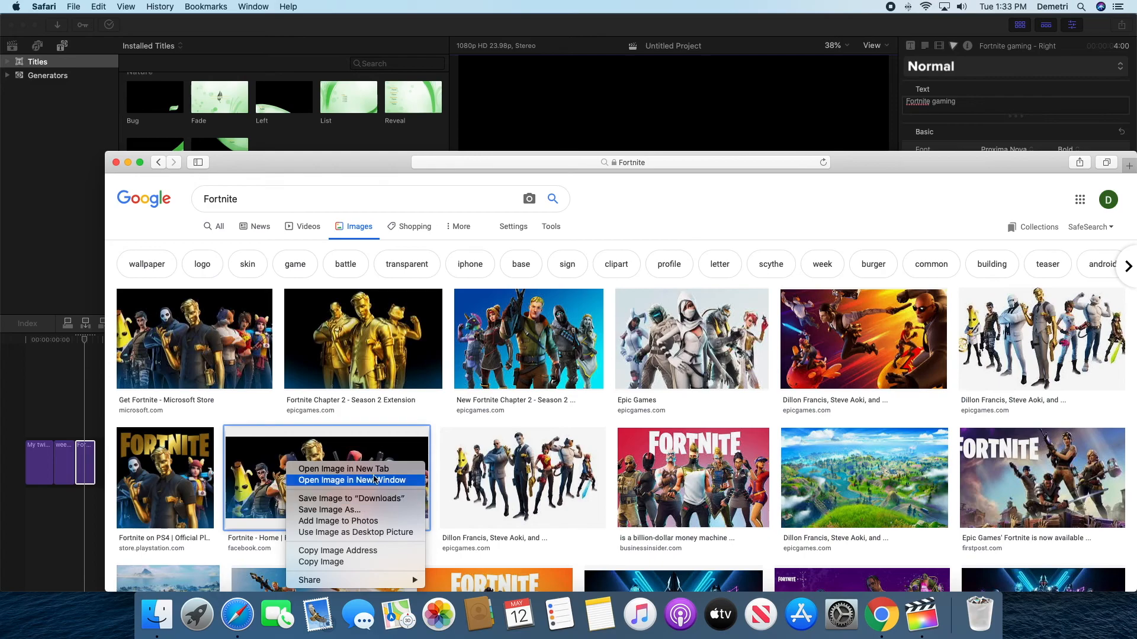
{"action": "left_click", "coordinate": [371, 502]}
{"action": "right_click", "coordinate": [287, 468]}
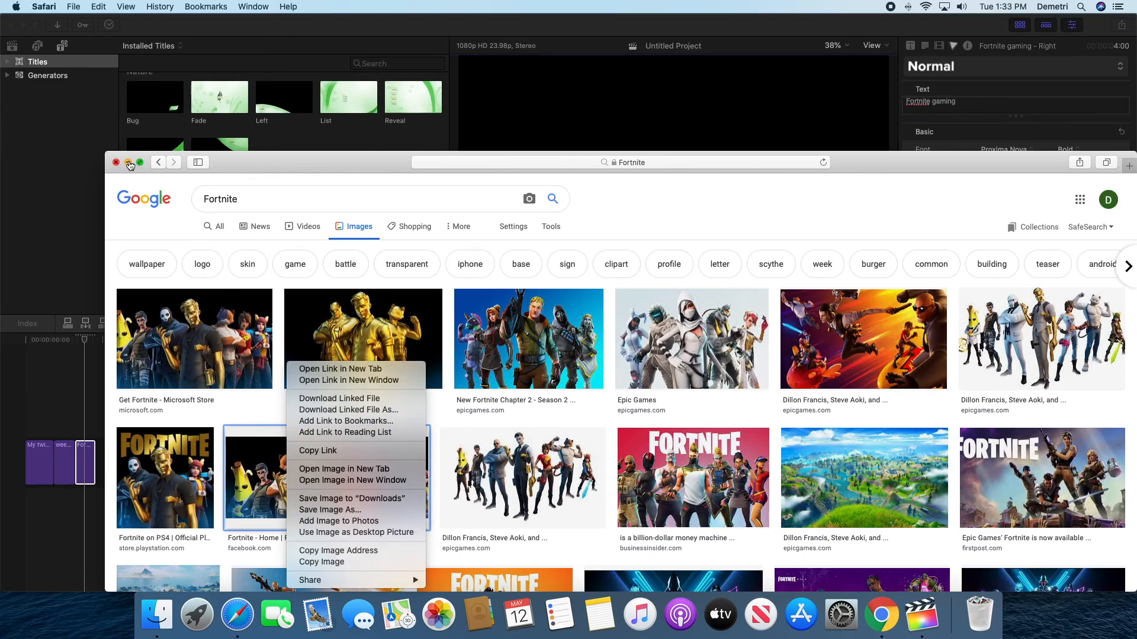
{"action": "left_click", "coordinate": [116, 165]}
{"action": "left_click", "coordinate": [117, 165]}
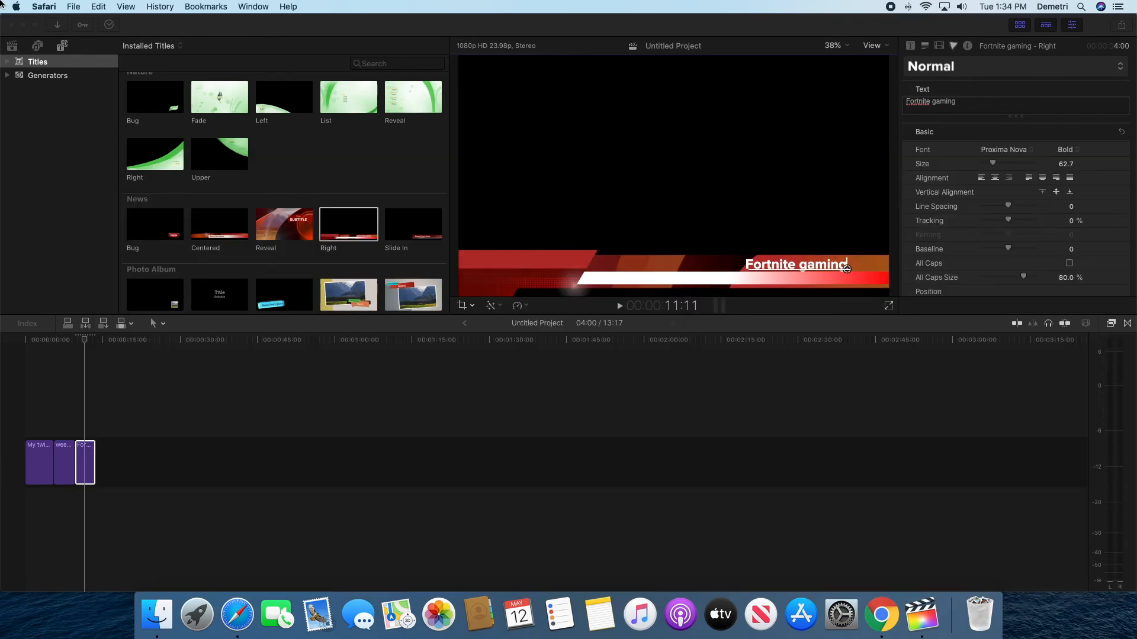
Open the Media Import window in Final Cut Pro and expand the Downloads folder inside the user's home folder
{"action": "left_click", "coordinate": [38, 46]}
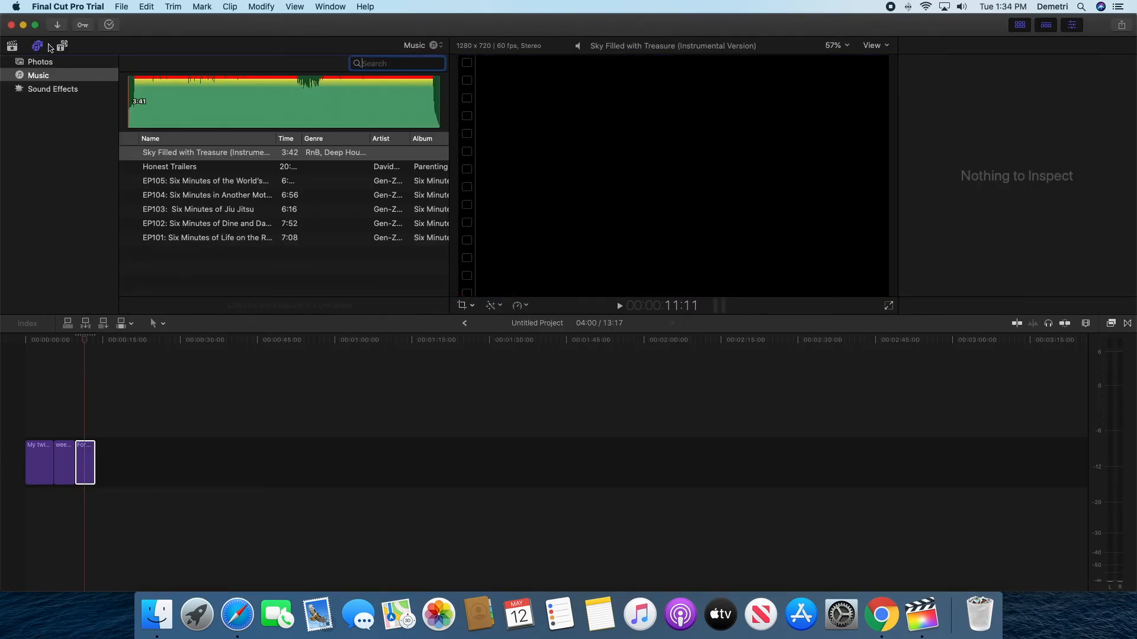
{"action": "left_click", "coordinate": [44, 61]}
{"action": "left_click", "coordinate": [51, 76]}
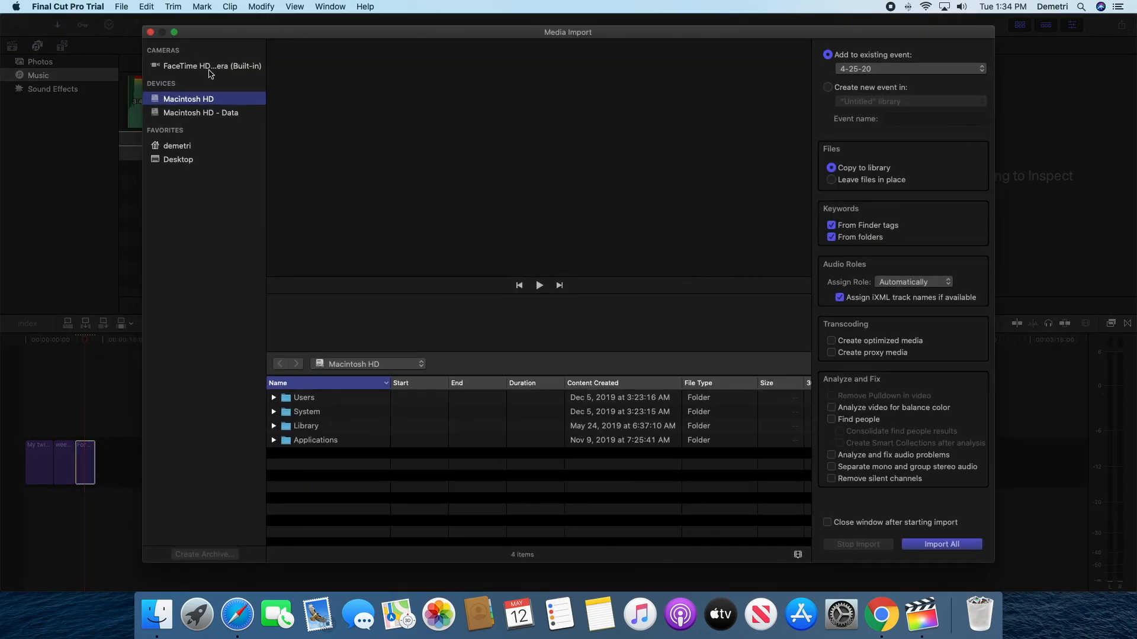
{"action": "left_click", "coordinate": [188, 151]}
{"action": "left_click", "coordinate": [188, 160]}
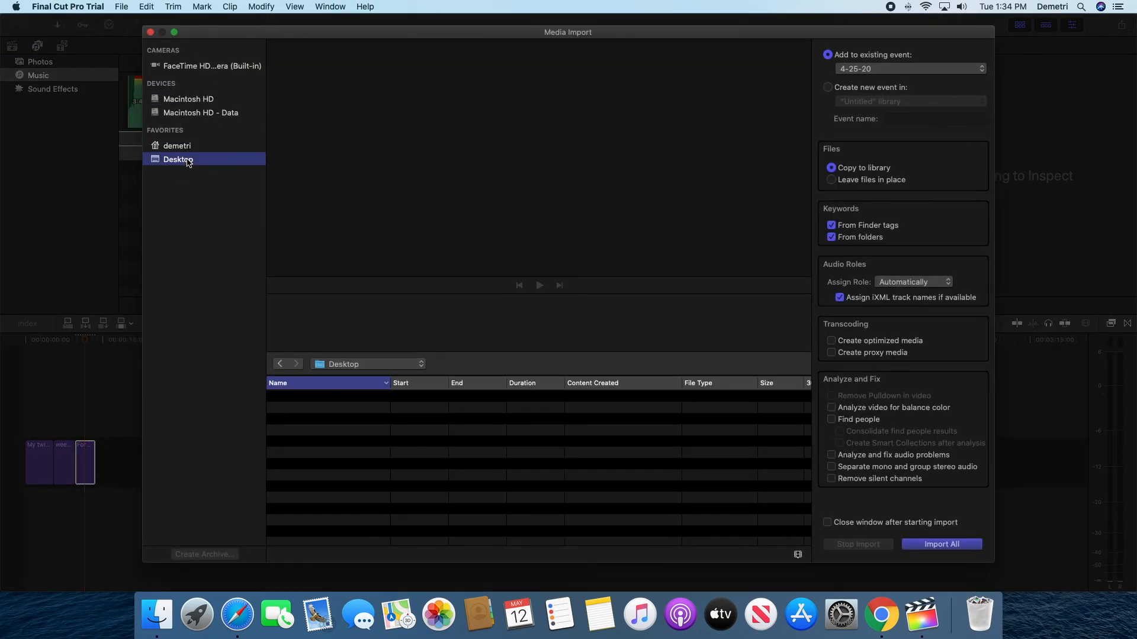
{"action": "left_click", "coordinate": [190, 148]}
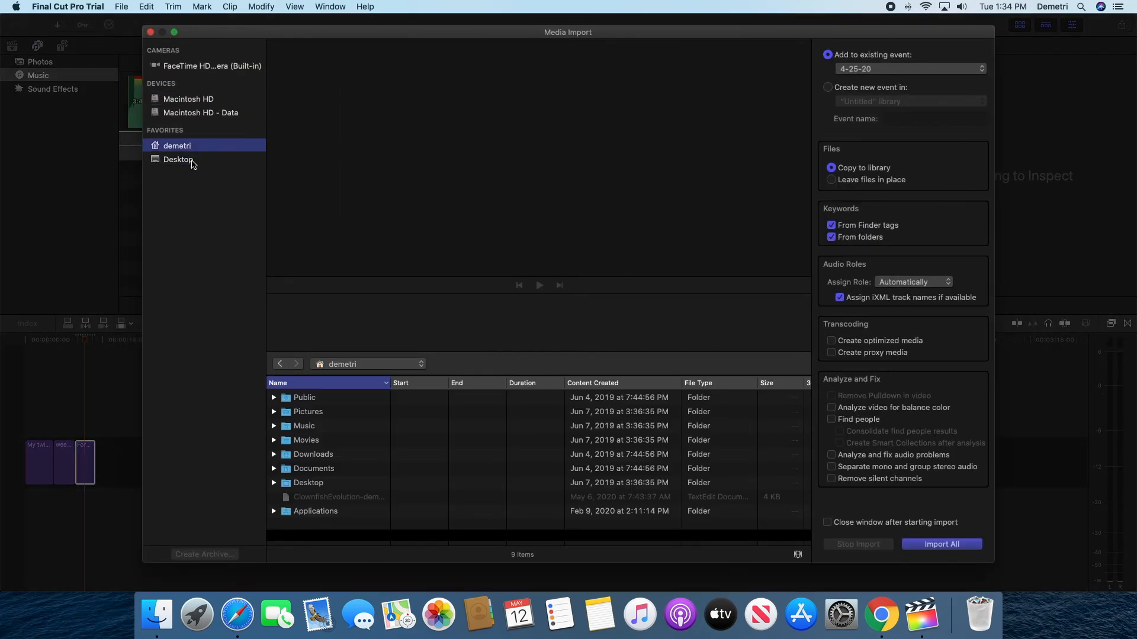
{"action": "left_click", "coordinate": [286, 455]}
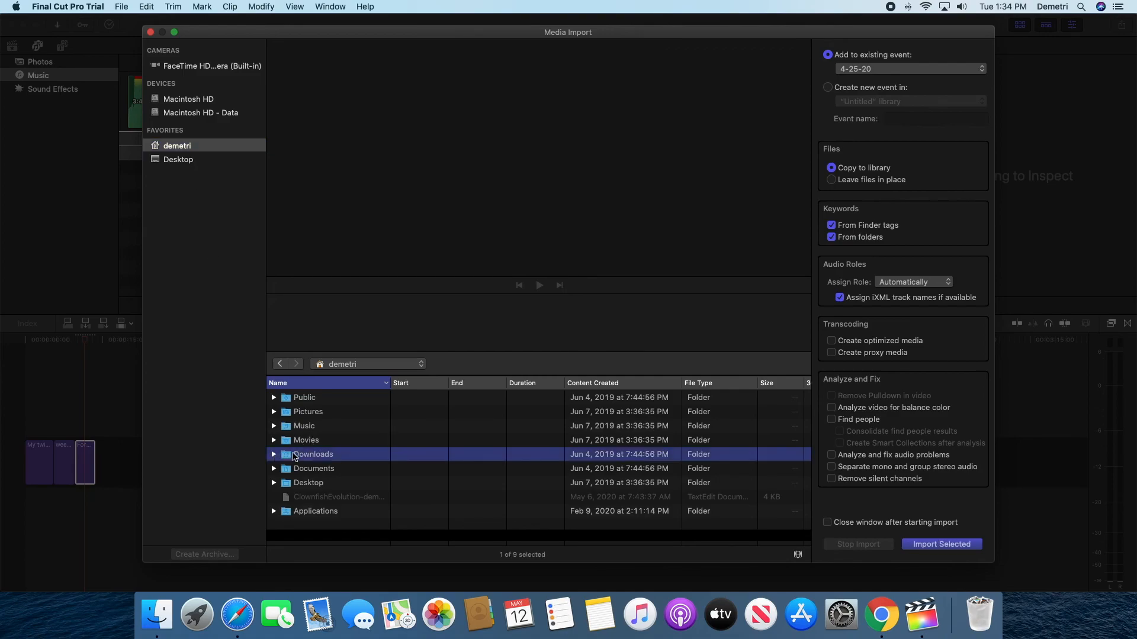
{"action": "key", "text": "Right"}
Preview the first media files in the Downloads folder, including IMG_1136.JPG and IMG_0550.MOV, to look for the saved Fortnite picture
{"action": "scroll", "coordinate": [294, 456], "scroll_direction": "down", "scroll_amount": 4}
{"action": "scroll", "coordinate": [294, 458], "scroll_direction": "up", "scroll_amount": 2}
{"action": "scroll", "coordinate": [295, 455], "scroll_direction": "down", "scroll_amount": 5}
{"action": "scroll", "coordinate": [295, 456], "scroll_direction": "up", "scroll_amount": 3}
{"action": "left_click", "coordinate": [333, 417]}
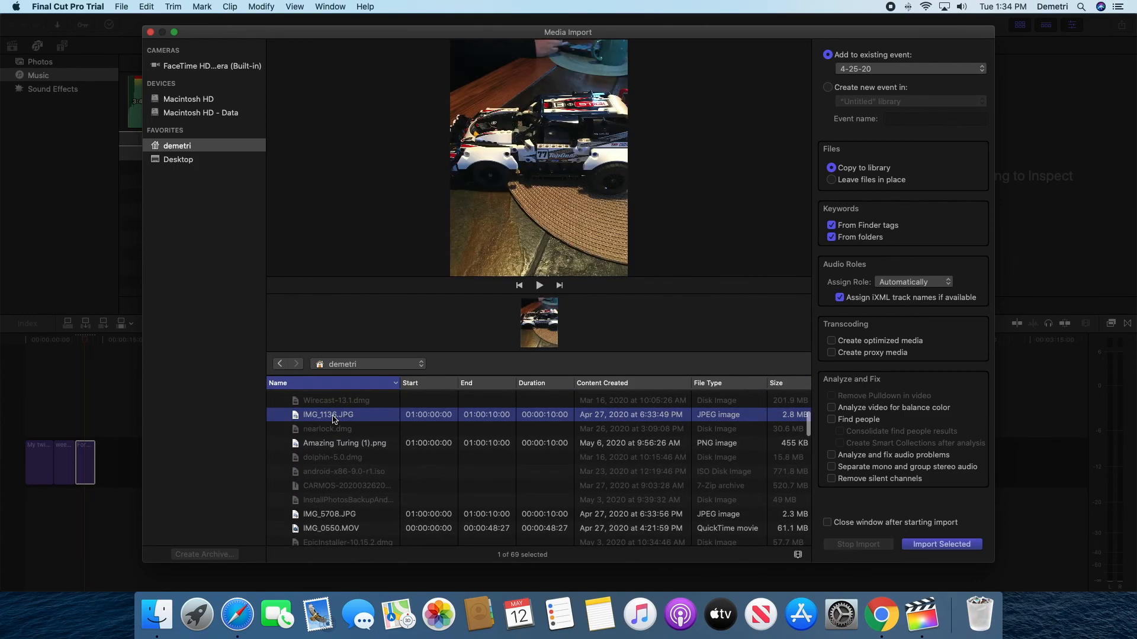
{"action": "left_click", "coordinate": [310, 445]}
{"action": "scroll", "coordinate": [325, 447], "scroll_direction": "down", "scroll_amount": 3}
{"action": "scroll", "coordinate": [325, 447], "scroll_direction": "down", "scroll_amount": 1}
{"action": "left_click", "coordinate": [326, 449]}
{"action": "left_click", "coordinate": [328, 460]}
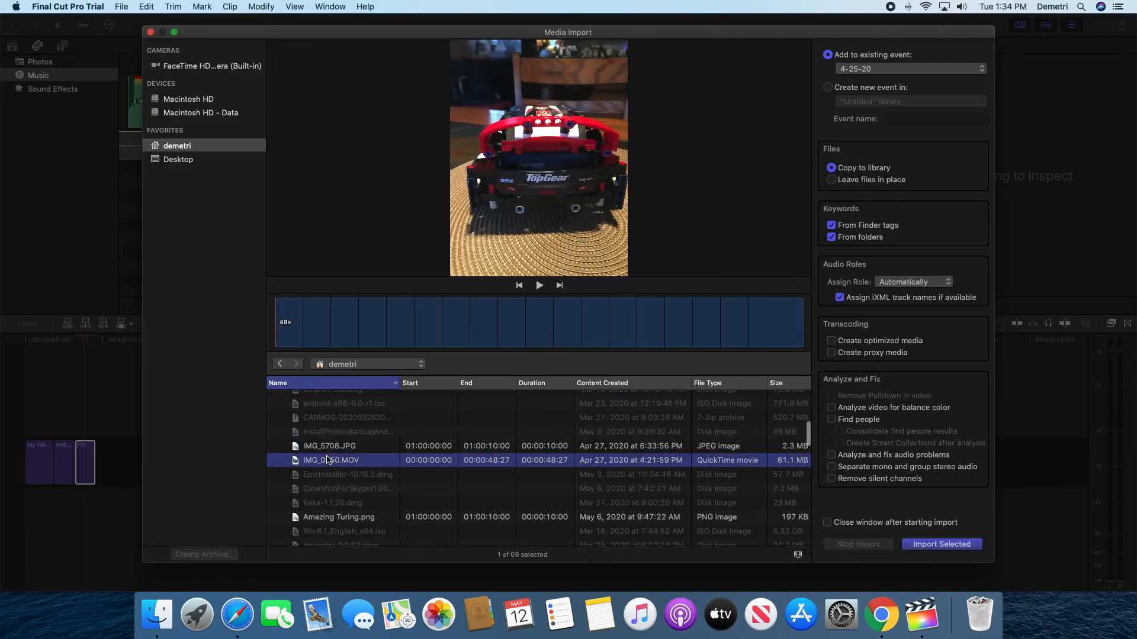
Continue through the Downloads list to its end, previewing files such as unnamed.png, IMG_4591.JPG and image.png in search of the Fortnite picture
{"action": "scroll", "coordinate": [328, 453], "scroll_direction": "down", "scroll_amount": 5}
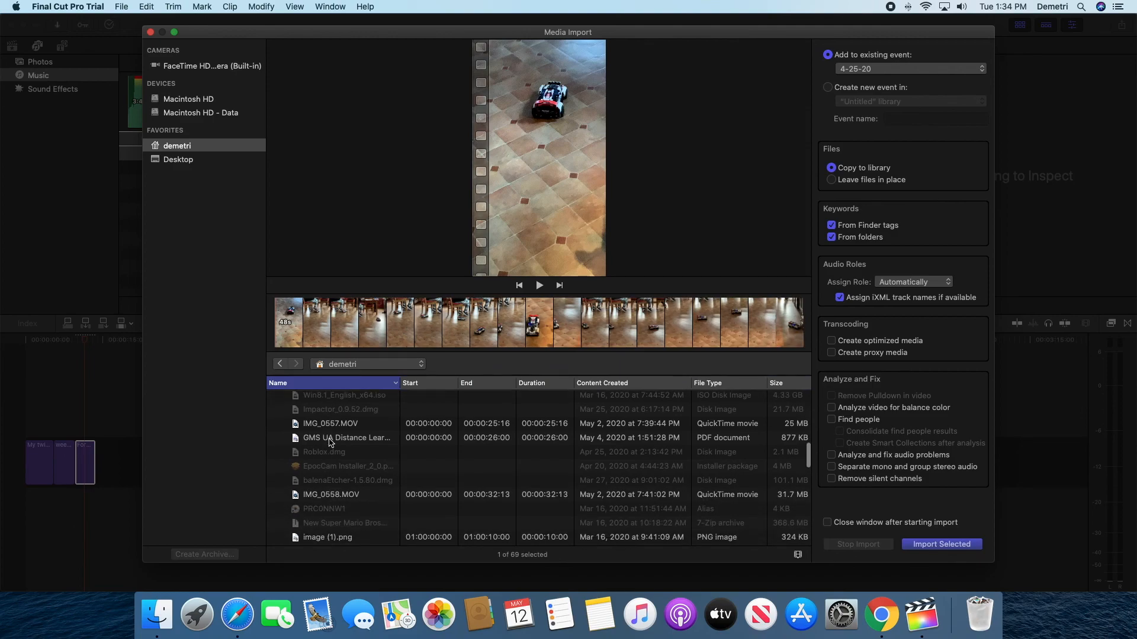
{"action": "left_click", "coordinate": [330, 440]}
{"action": "scroll", "coordinate": [333, 444], "scroll_direction": "down", "scroll_amount": 4}
{"action": "left_click", "coordinate": [335, 445]}
{"action": "scroll", "coordinate": [334, 448], "scroll_direction": "down", "scroll_amount": 4}
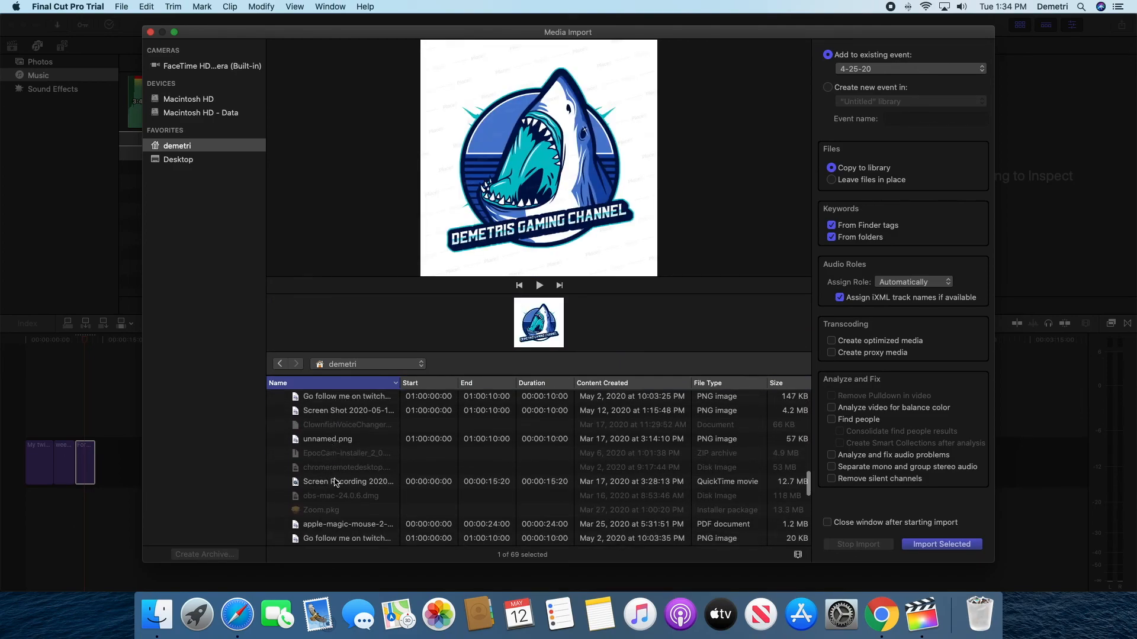
{"action": "left_click", "coordinate": [335, 441]}
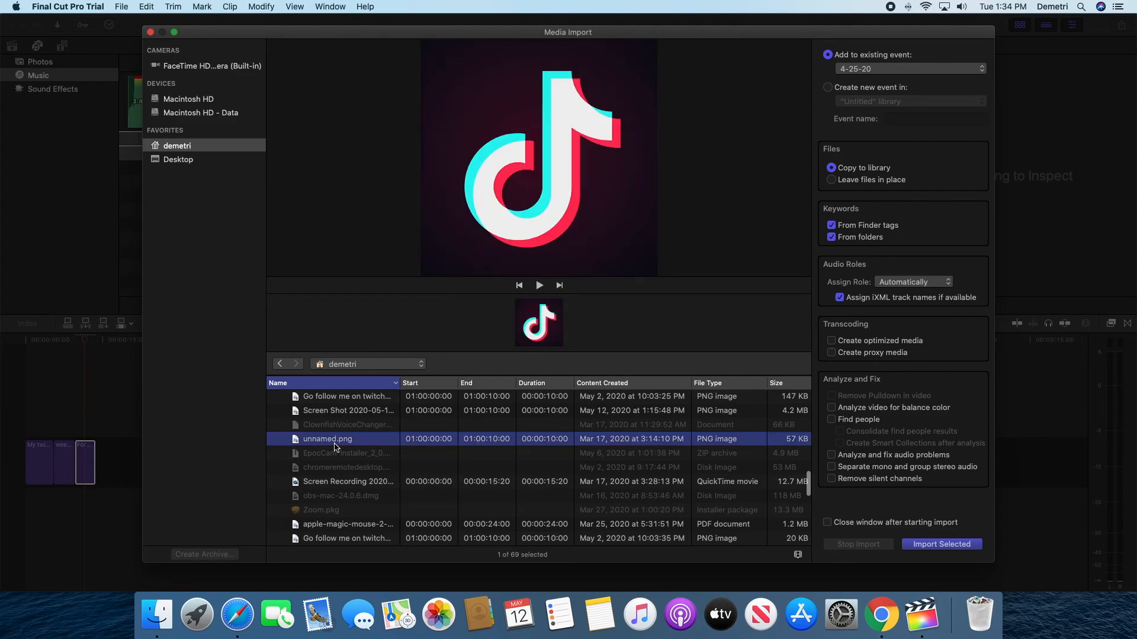
{"action": "left_click", "coordinate": [356, 410]}
{"action": "left_click", "coordinate": [357, 400]}
{"action": "scroll", "coordinate": [358, 420], "scroll_direction": "down", "scroll_amount": 10}
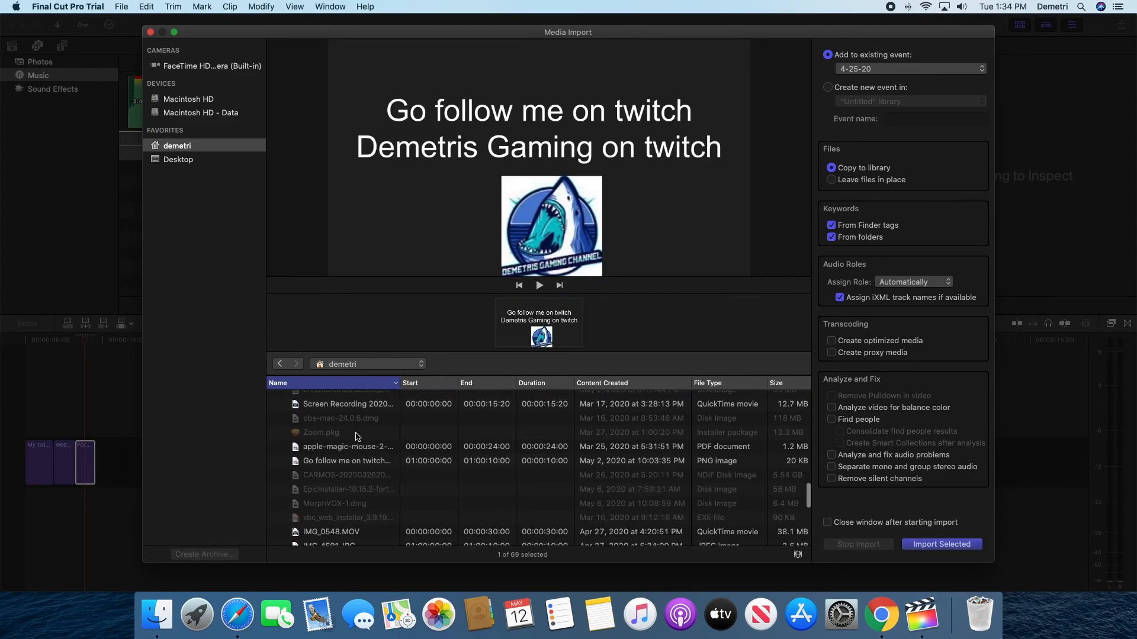
{"action": "left_click", "coordinate": [360, 441]}
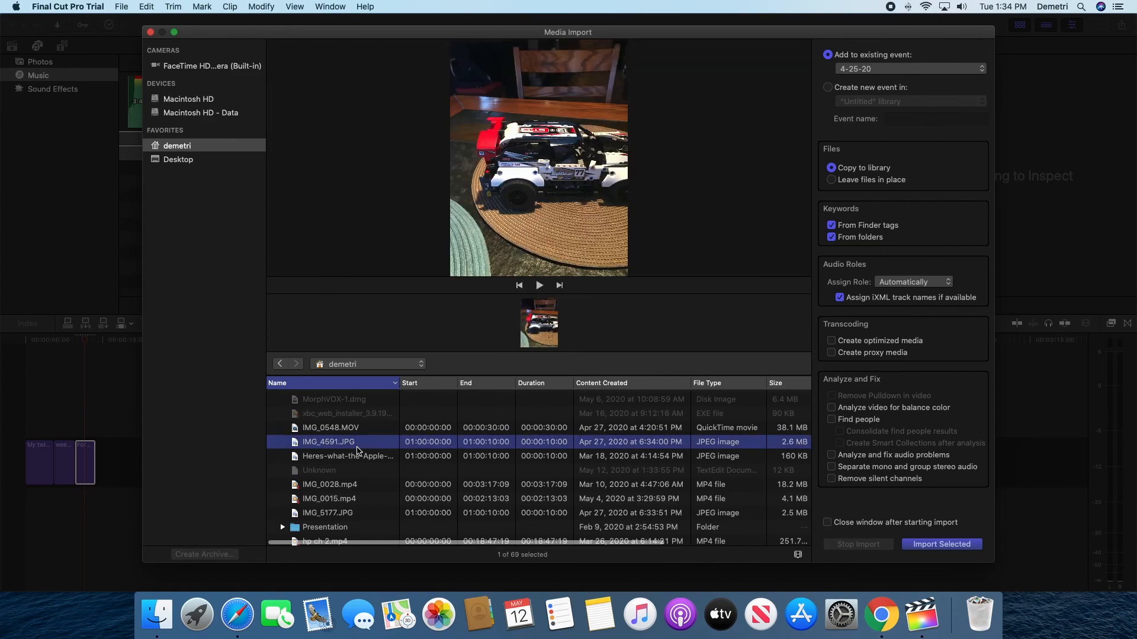
{"action": "left_click", "coordinate": [357, 456]}
{"action": "scroll", "coordinate": [357, 462], "scroll_direction": "down", "scroll_amount": 5}
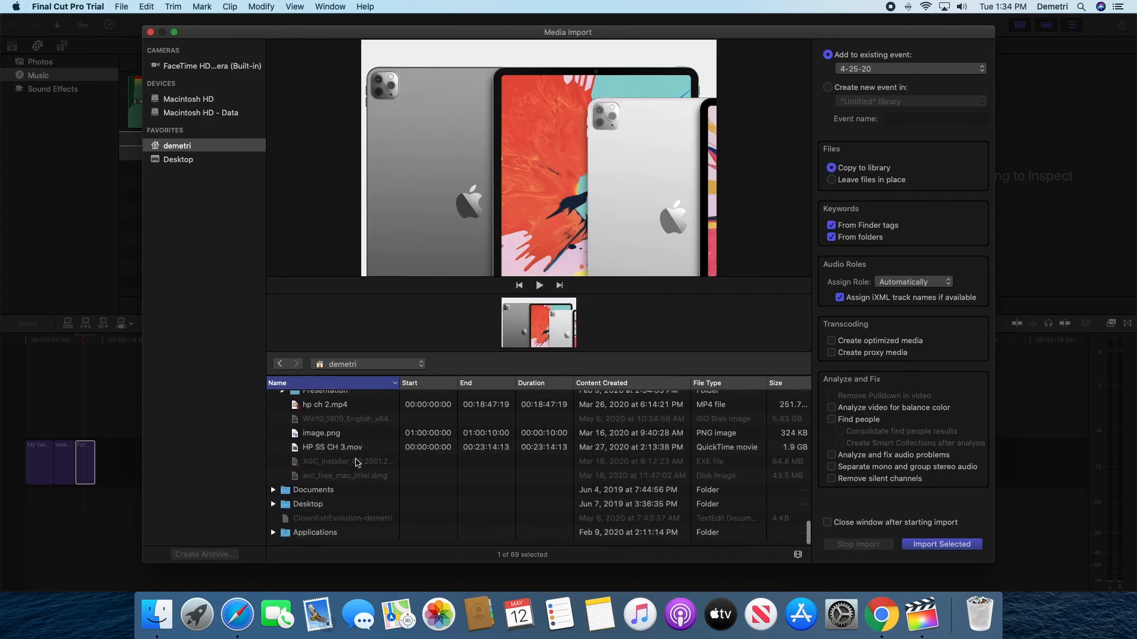
{"action": "scroll", "coordinate": [356, 461], "scroll_direction": "up", "scroll_amount": 1}
{"action": "left_click", "coordinate": [356, 453]}
{"action": "left_click", "coordinate": [353, 443]}
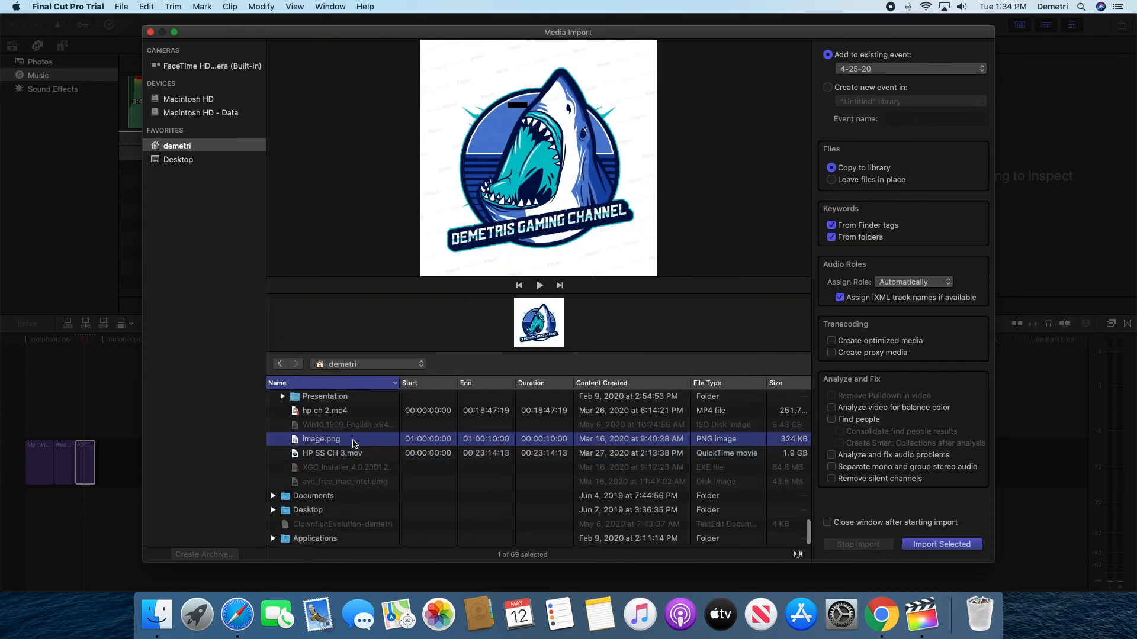
Recheck the Downloads list from the Presentation folder back to the beginning, previewing LWScreenShot, Amazing Turing (1).png and IMG_5708.JPG, and check the folder location choices
{"action": "scroll", "coordinate": [343, 459], "scroll_direction": "up", "scroll_amount": 3}
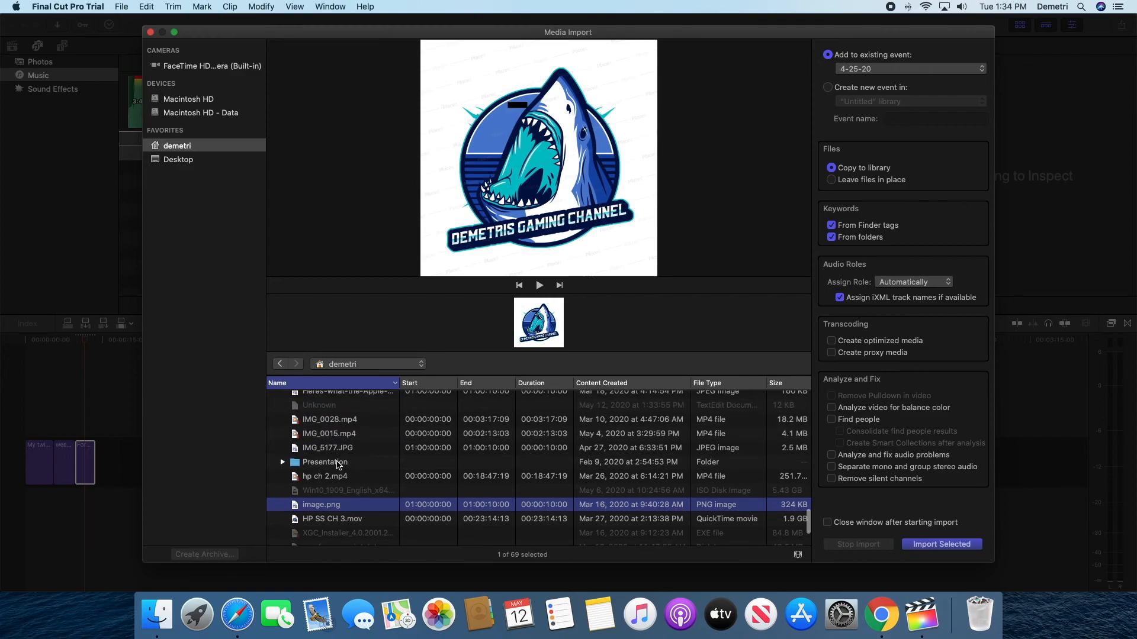
{"action": "left_click", "coordinate": [294, 463]}
{"action": "left_click", "coordinate": [323, 449]}
{"action": "scroll", "coordinate": [323, 441], "scroll_direction": "up", "scroll_amount": 10}
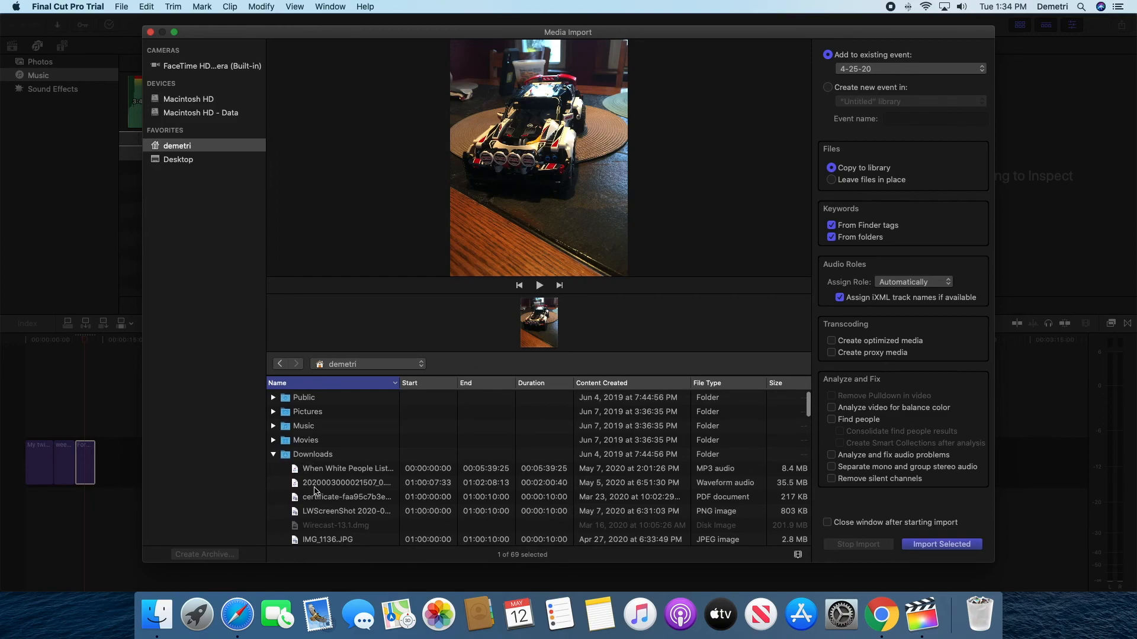
{"action": "left_click", "coordinate": [313, 503]}
{"action": "left_click", "coordinate": [313, 516]}
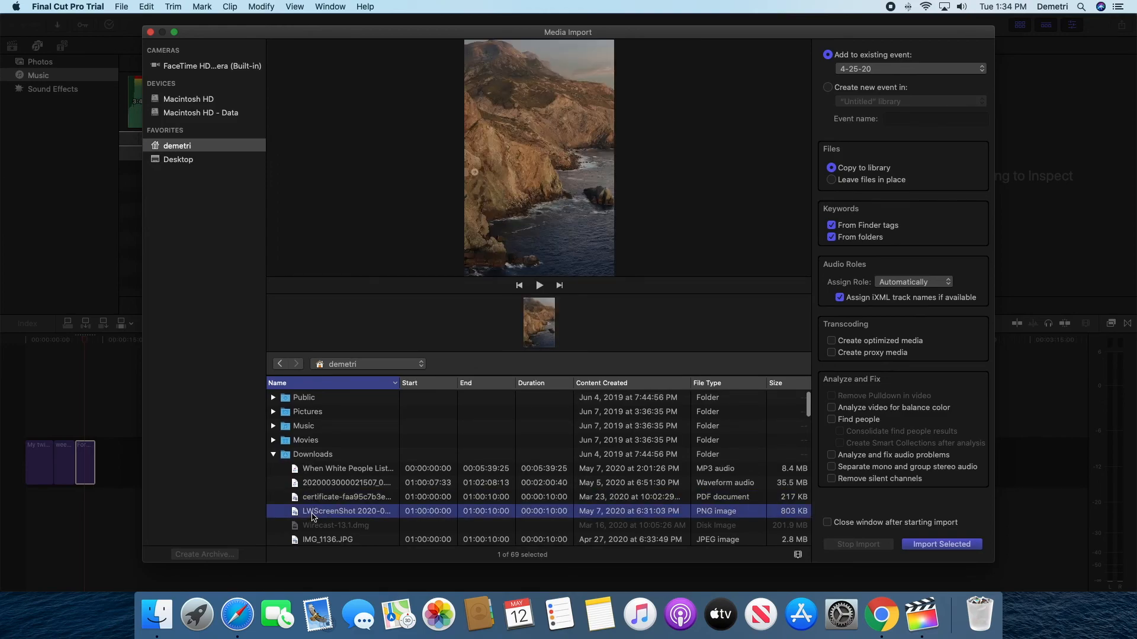
{"action": "scroll", "coordinate": [313, 500], "scroll_direction": "down", "scroll_amount": 3}
{"action": "left_click", "coordinate": [315, 464]}
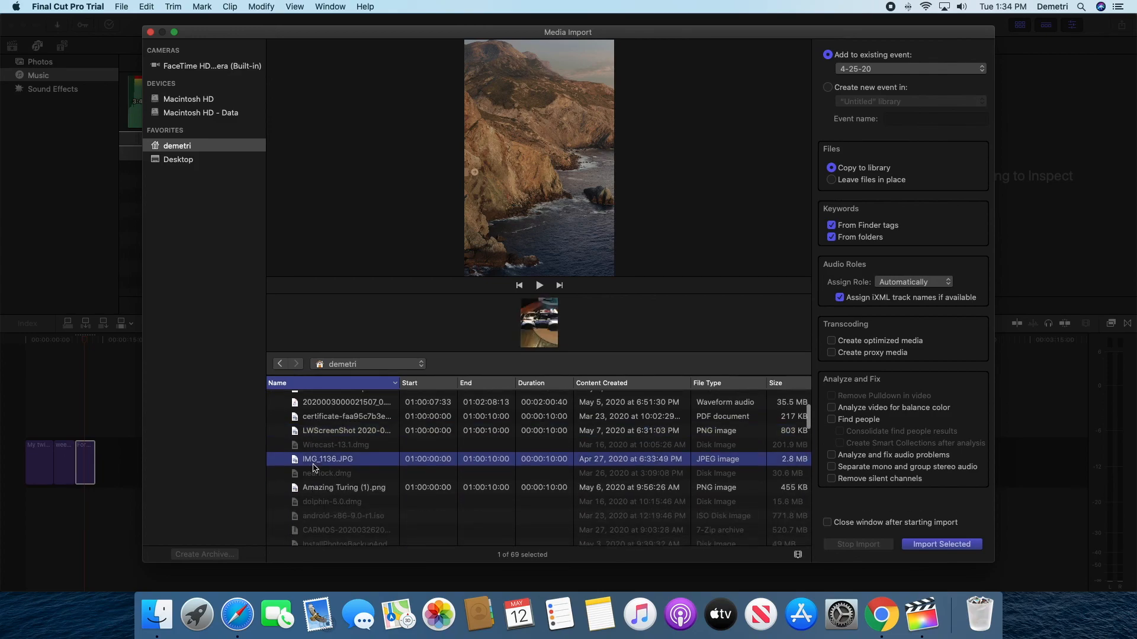
{"action": "left_click", "coordinate": [313, 489]}
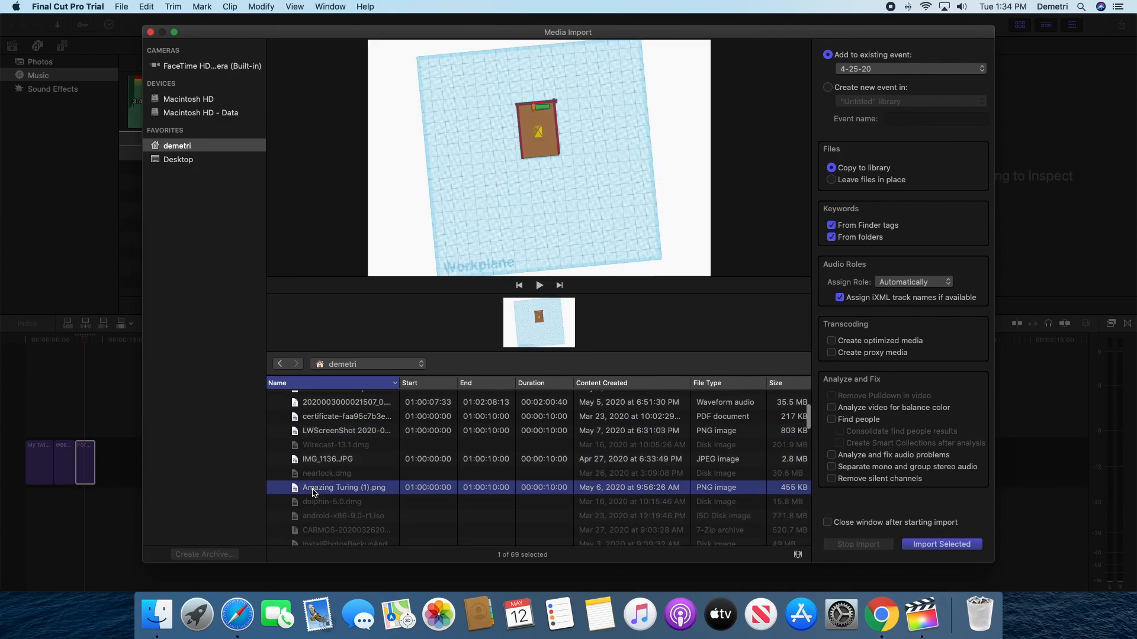
{"action": "scroll", "coordinate": [319, 473], "scroll_direction": "down", "scroll_amount": 4}
{"action": "left_click", "coordinate": [322, 452]}
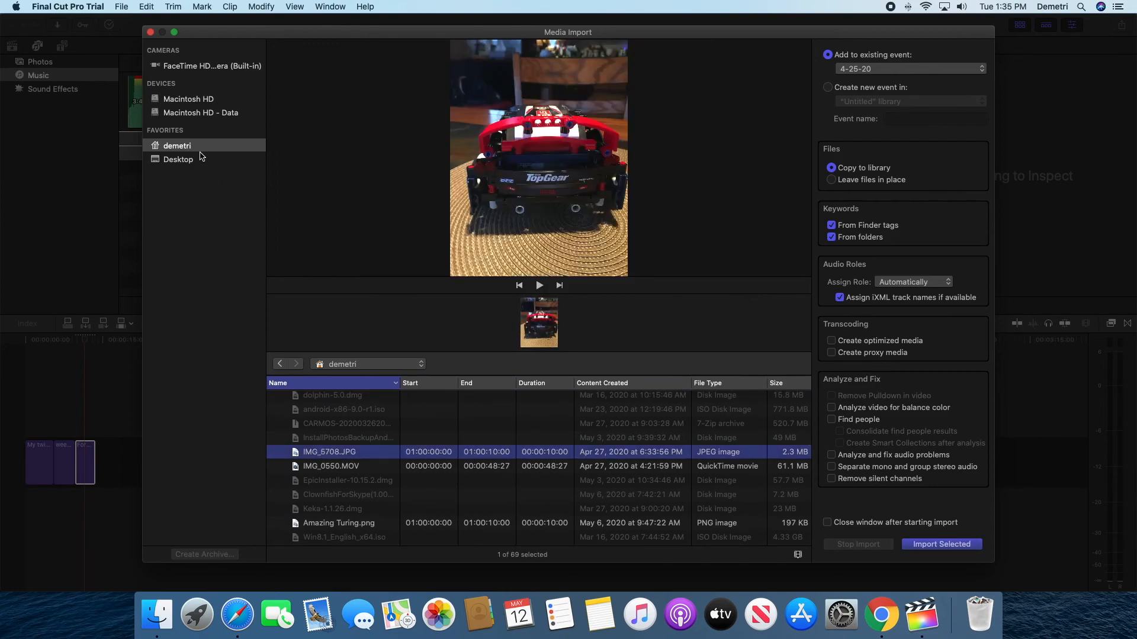
{"action": "left_click", "coordinate": [406, 367]}
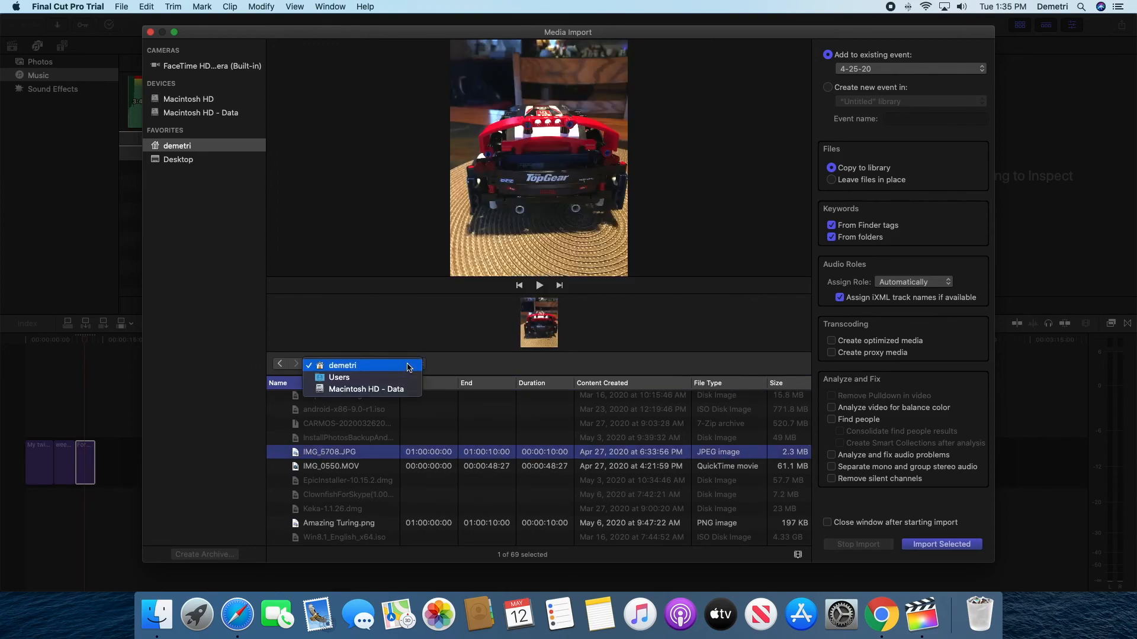
{"action": "left_click", "coordinate": [430, 367]}
{"action": "scroll", "coordinate": [414, 402], "scroll_direction": "up", "scroll_amount": 5}
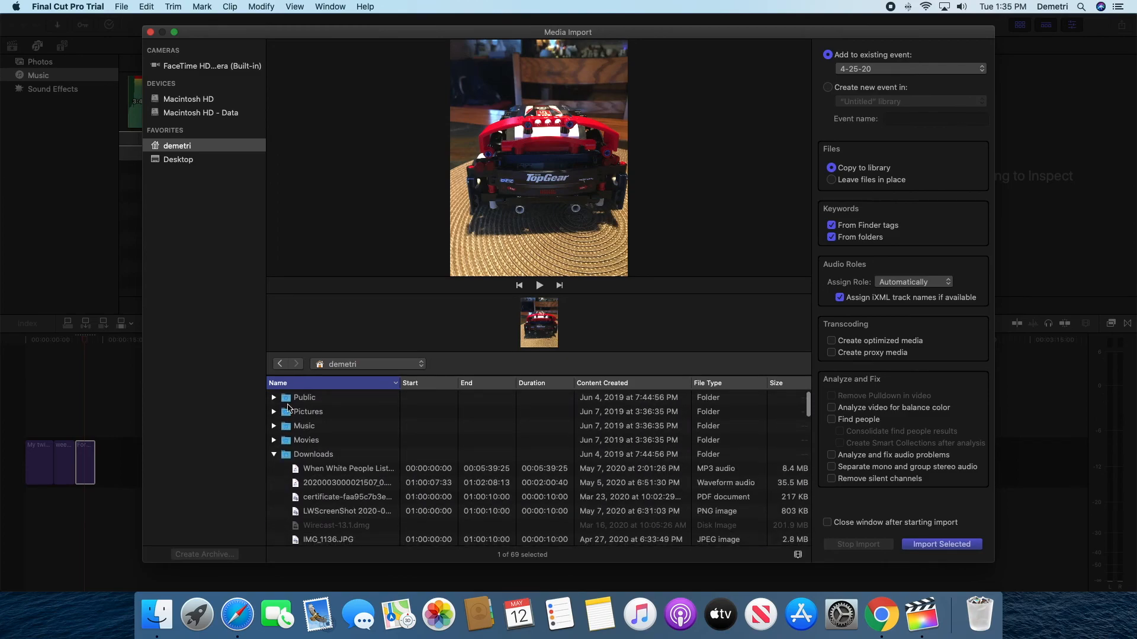
Switch to Finder and look through the Downloads folder for the saved Fortnite picture
{"action": "left_click", "coordinate": [163, 610]}
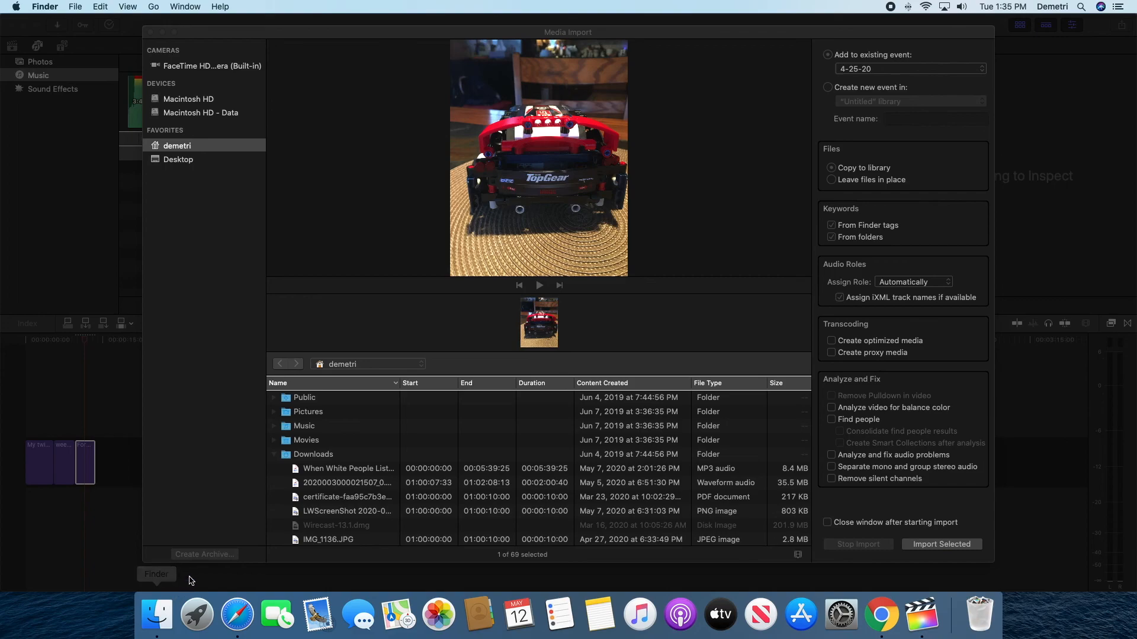
{"action": "left_click", "coordinate": [164, 621]}
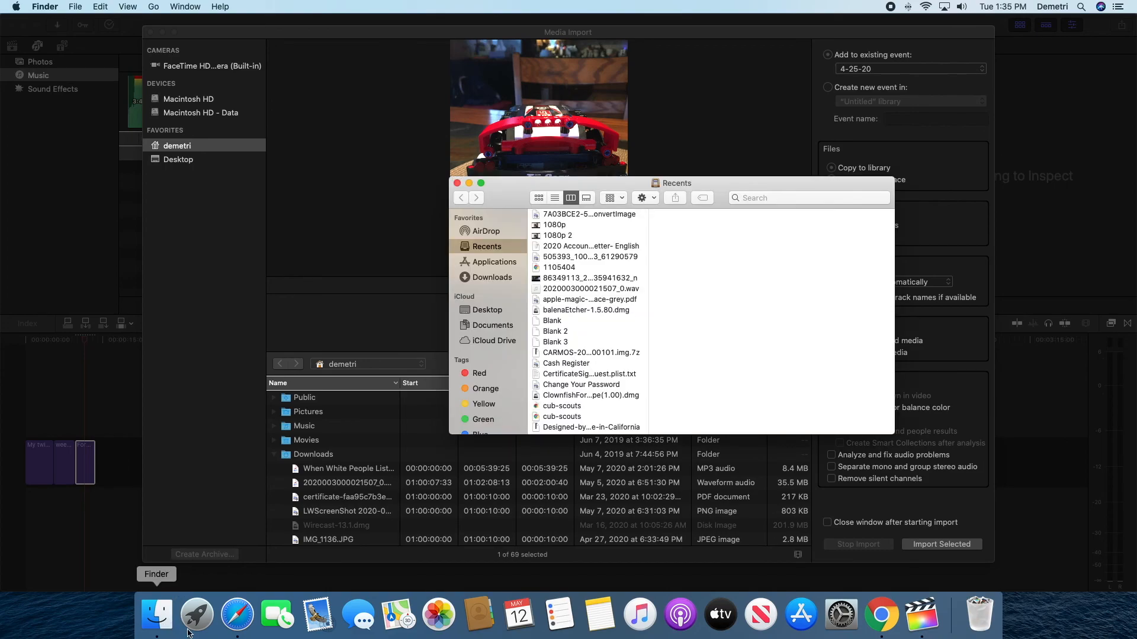
{"action": "left_click", "coordinate": [493, 278]}
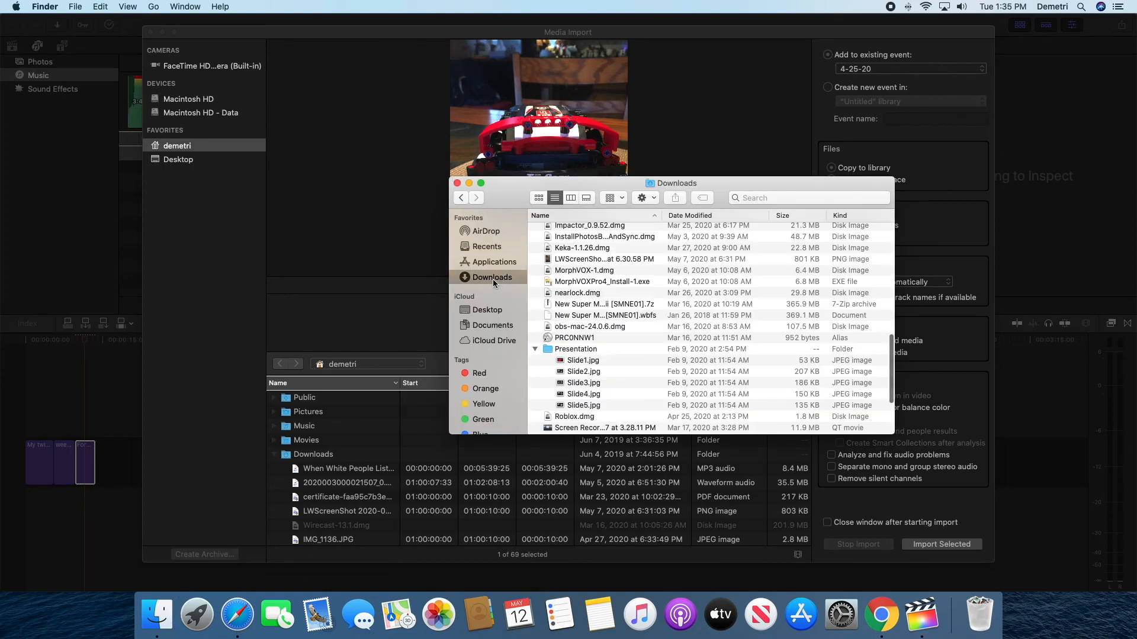
{"action": "scroll", "coordinate": [589, 368], "scroll_direction": "down", "scroll_amount": 3}
{"action": "scroll", "coordinate": [588, 368], "scroll_direction": "up", "scroll_amount": 10}
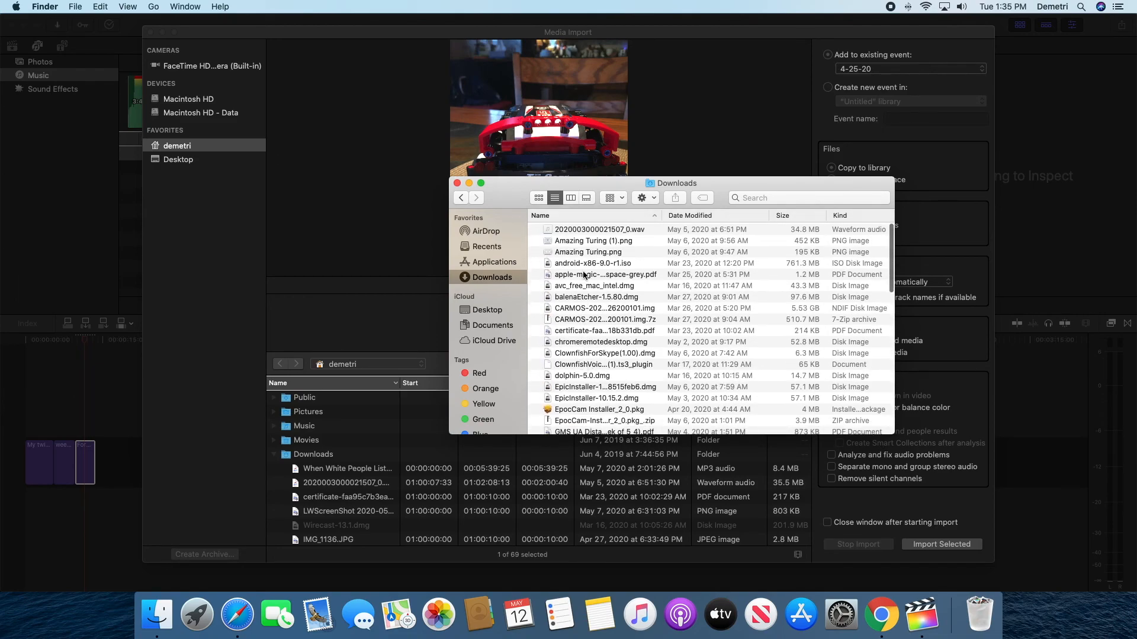
{"action": "scroll", "coordinate": [563, 322], "scroll_direction": "down", "scroll_amount": 5}
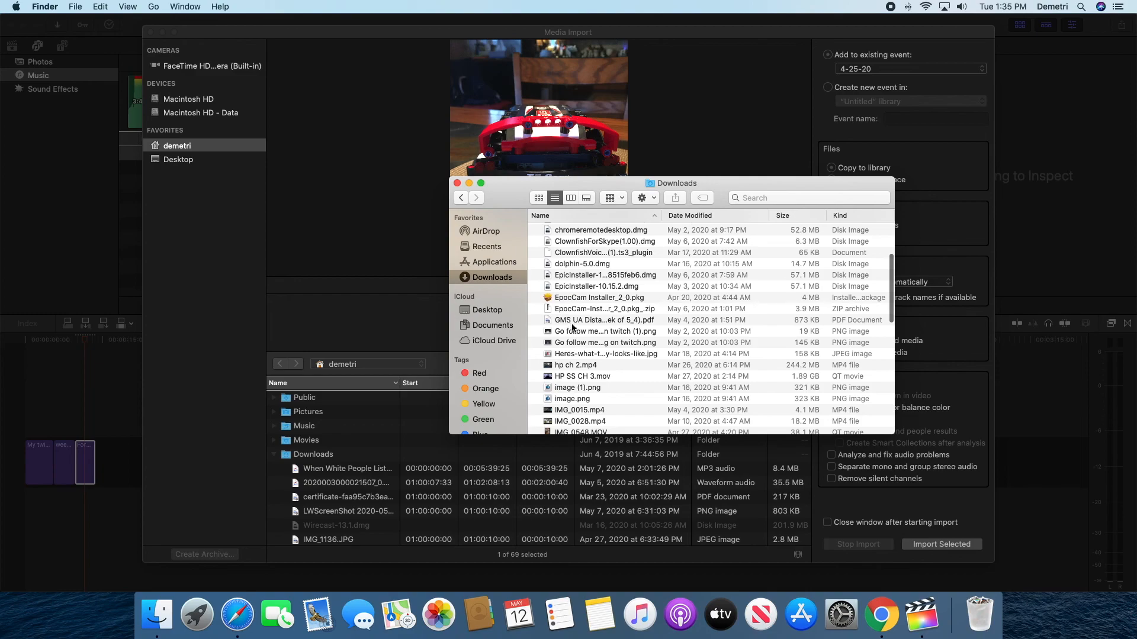
{"action": "scroll", "coordinate": [567, 331], "scroll_direction": "down", "scroll_amount": 5}
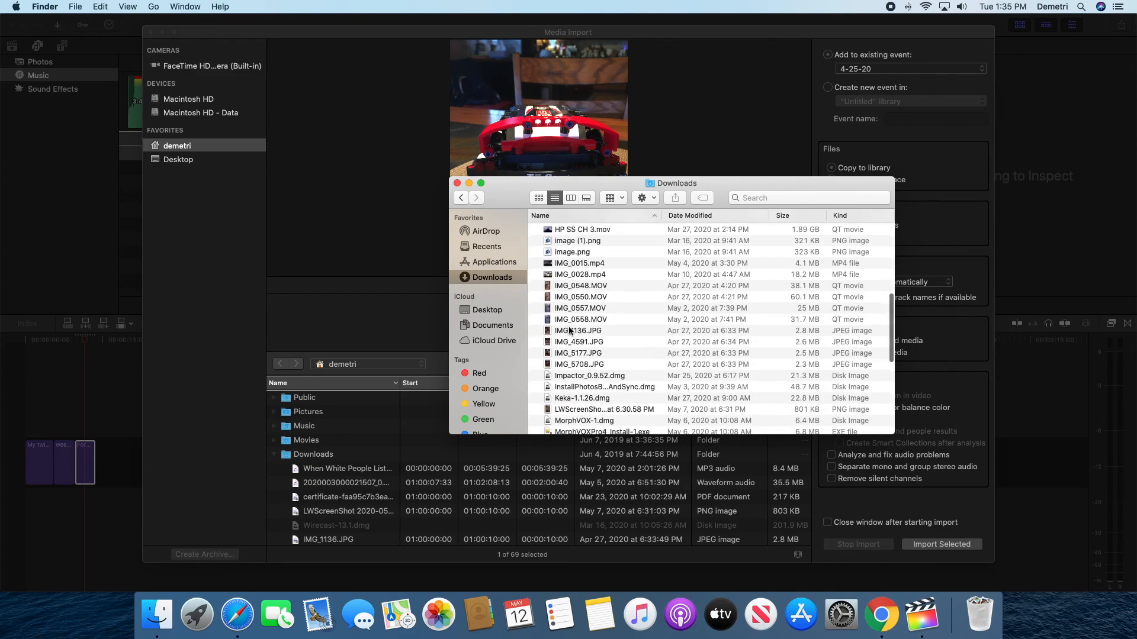
Look through the Recents files from beginning to end for the Fortnite picture, and return to the beginning of the Downloads folder
{"action": "left_click", "coordinate": [491, 236]}
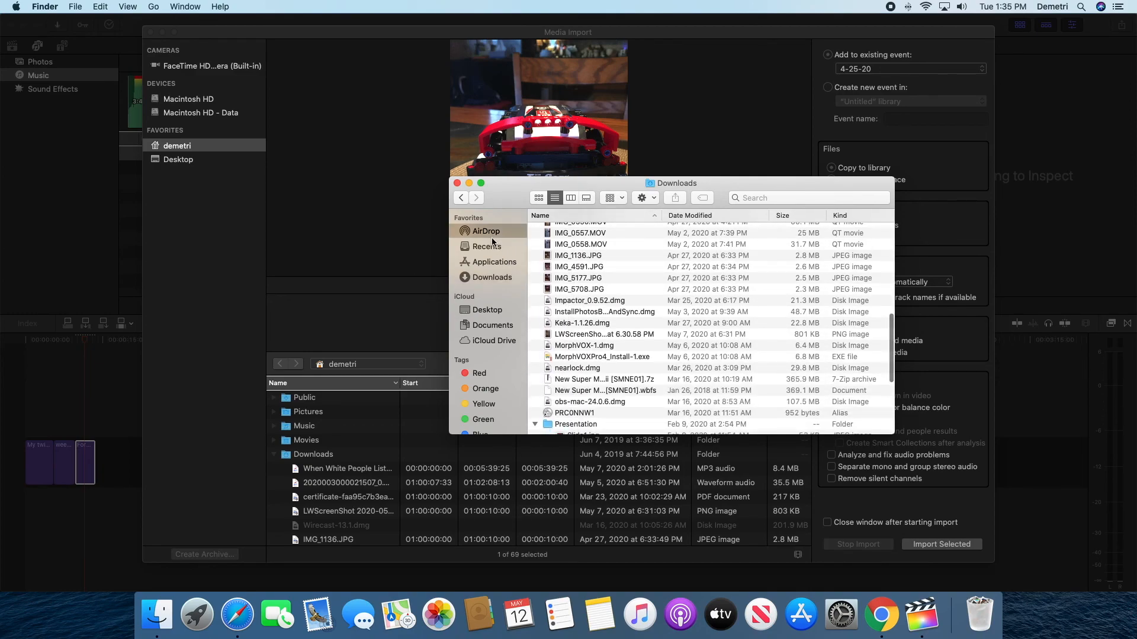
{"action": "left_click", "coordinate": [494, 249]}
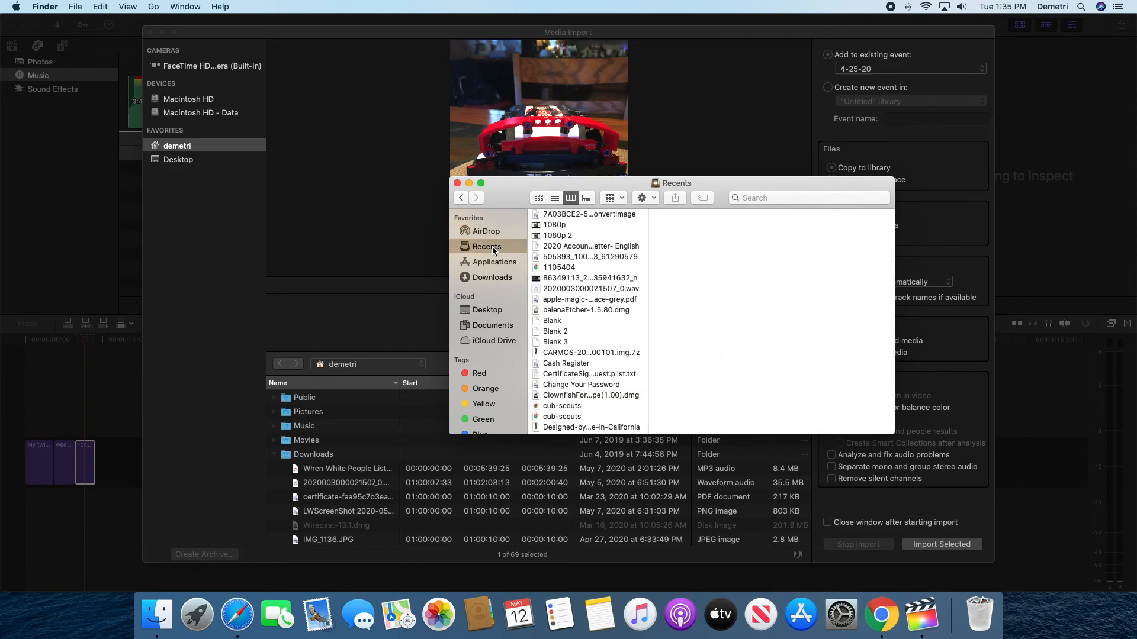
{"action": "left_click", "coordinate": [555, 225]}
{"action": "left_click", "coordinate": [559, 215]}
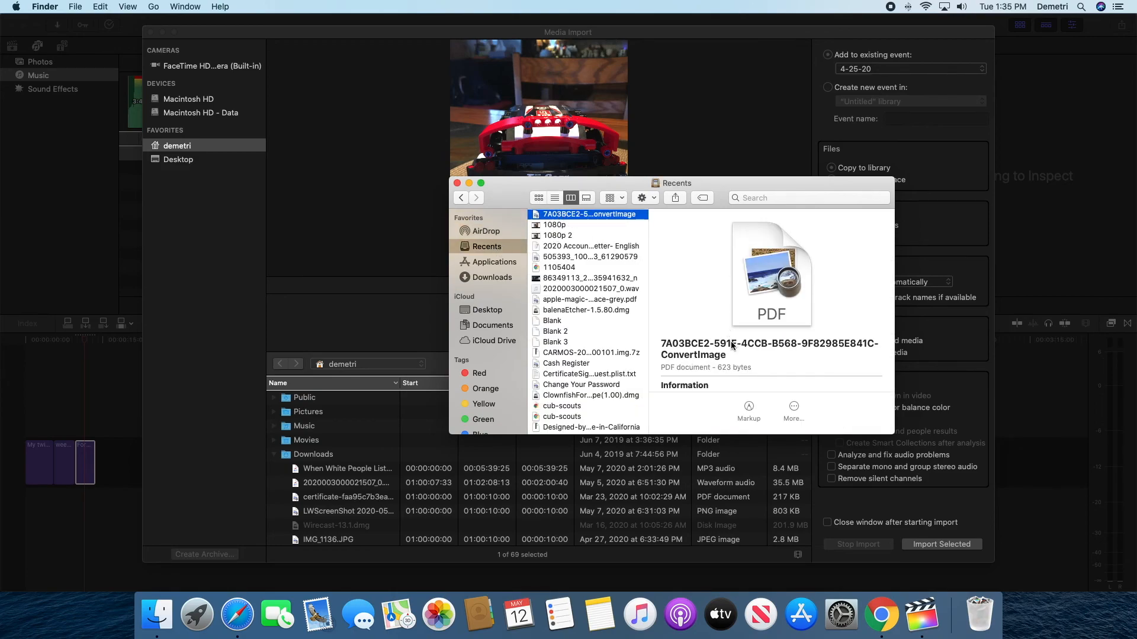
{"action": "scroll", "coordinate": [732, 343], "scroll_direction": "down", "scroll_amount": 3}
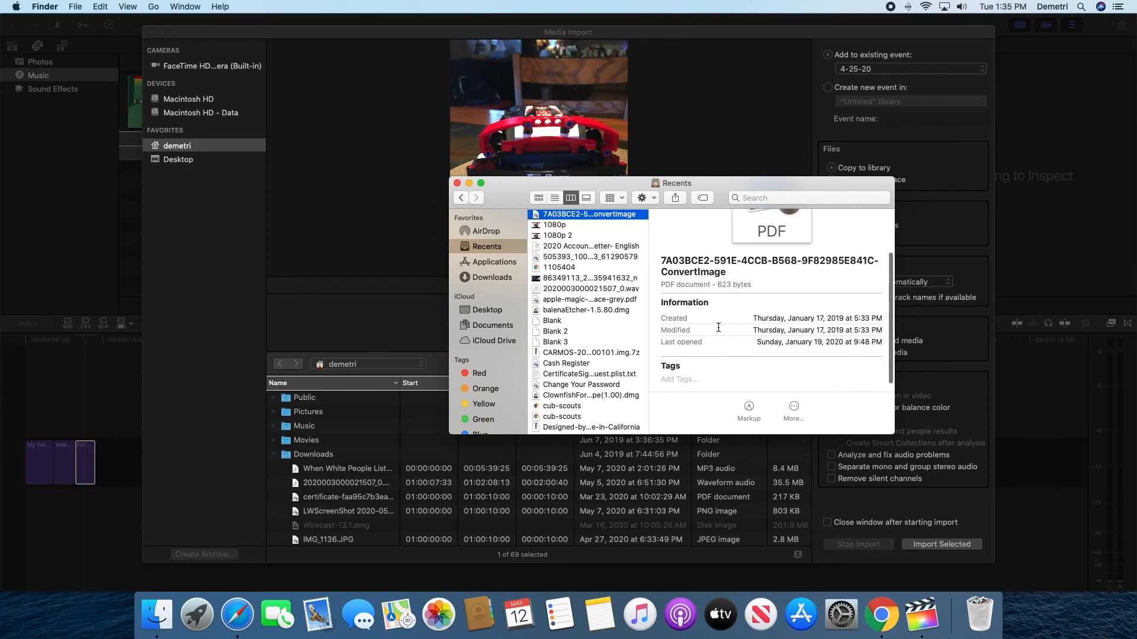
{"action": "scroll", "coordinate": [603, 310], "scroll_direction": "down", "scroll_amount": 15}
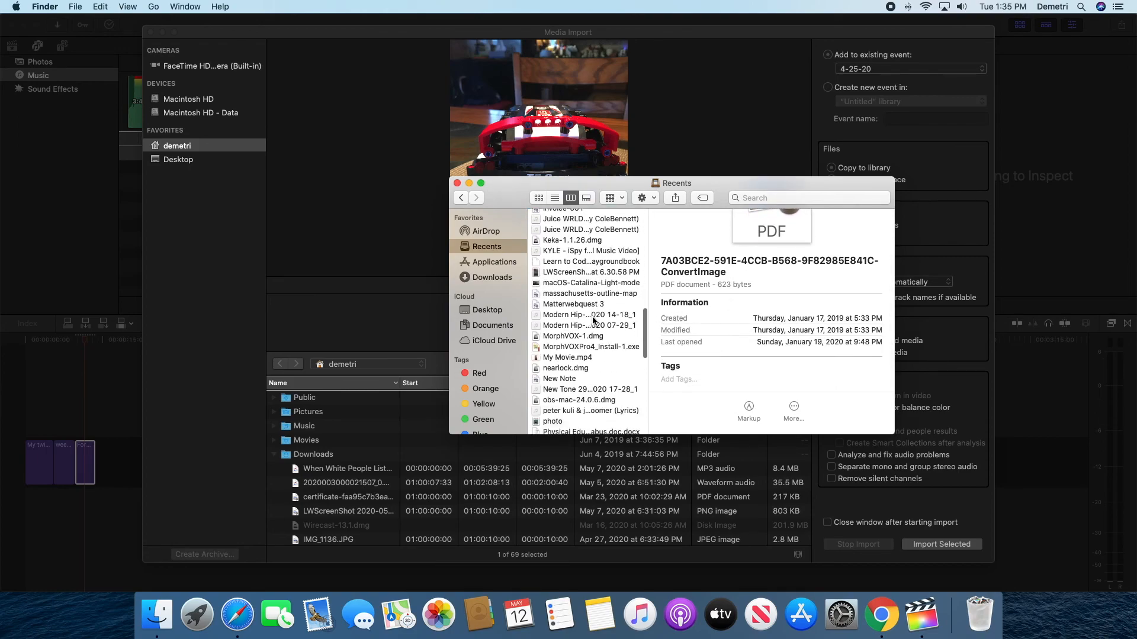
{"action": "scroll", "coordinate": [592, 320], "scroll_direction": "down", "scroll_amount": 10}
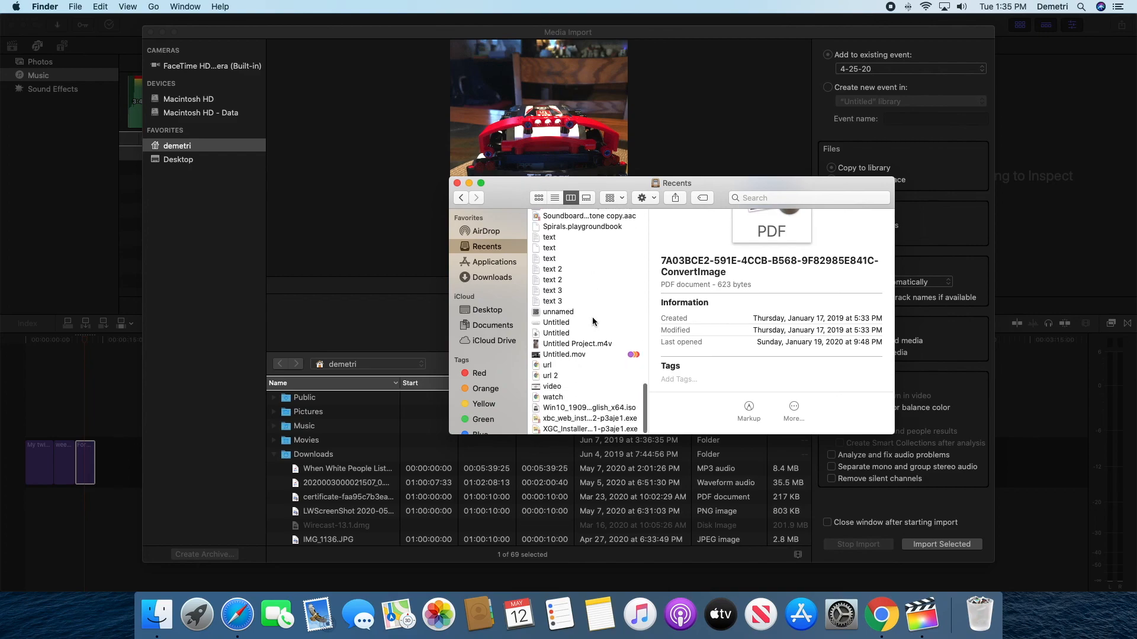
{"action": "scroll", "coordinate": [594, 321], "scroll_direction": "up", "scroll_amount": 20}
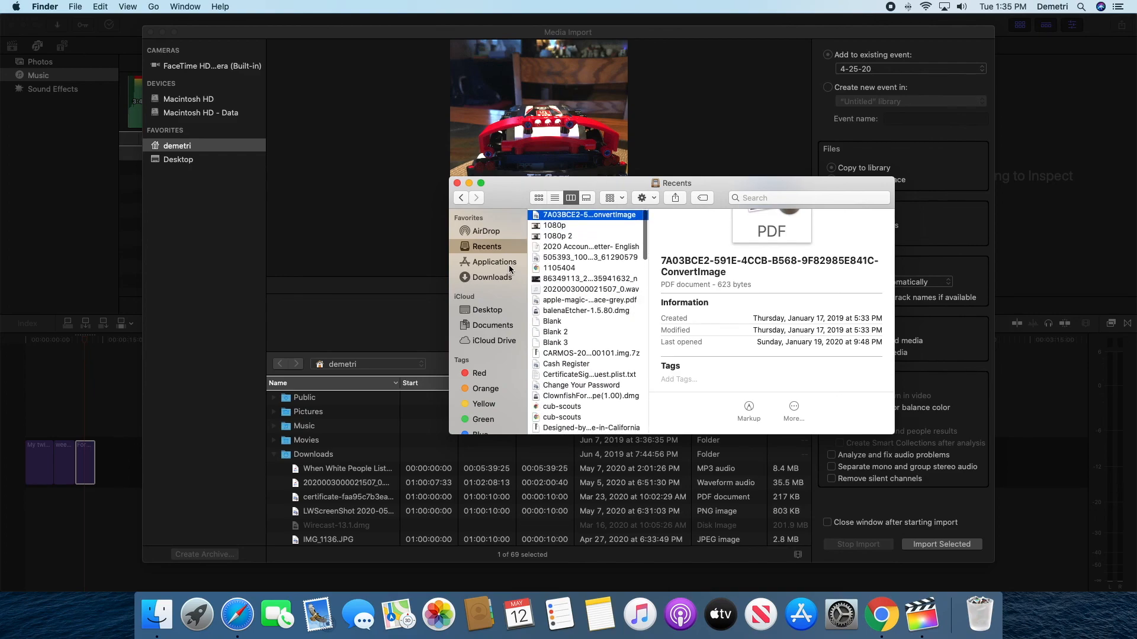
{"action": "left_click", "coordinate": [498, 279]}
{"action": "scroll", "coordinate": [581, 301], "scroll_direction": "up", "scroll_amount": 15}
Switch to Safari and search Google for "fortnite", showing the image results
{"action": "left_click", "coordinate": [238, 616]}
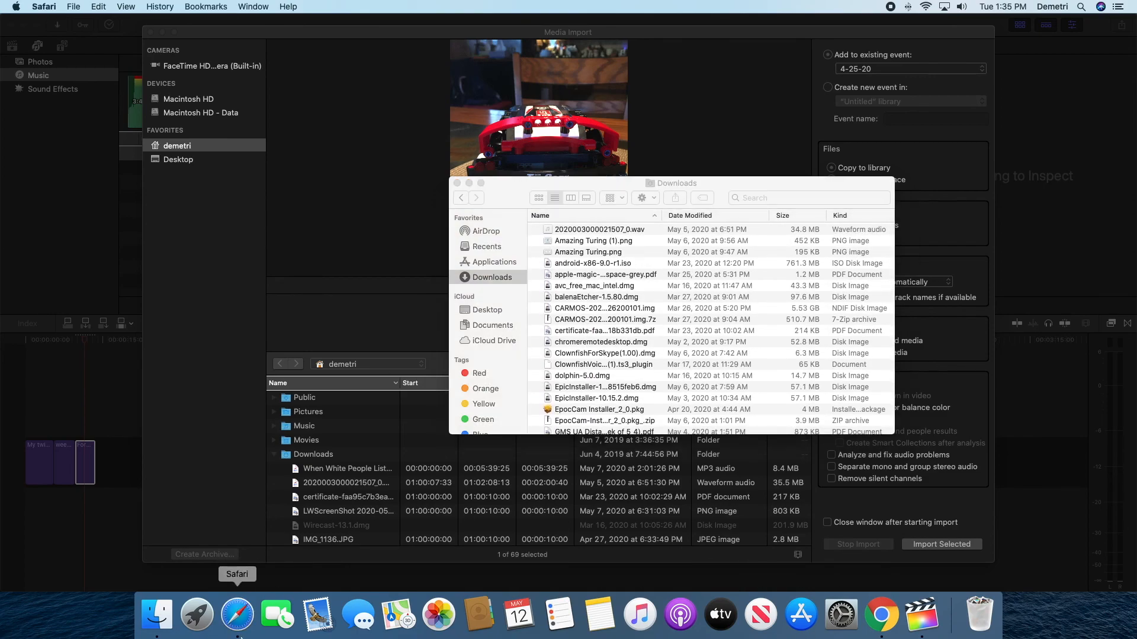
{"action": "left_click", "coordinate": [724, 242]}
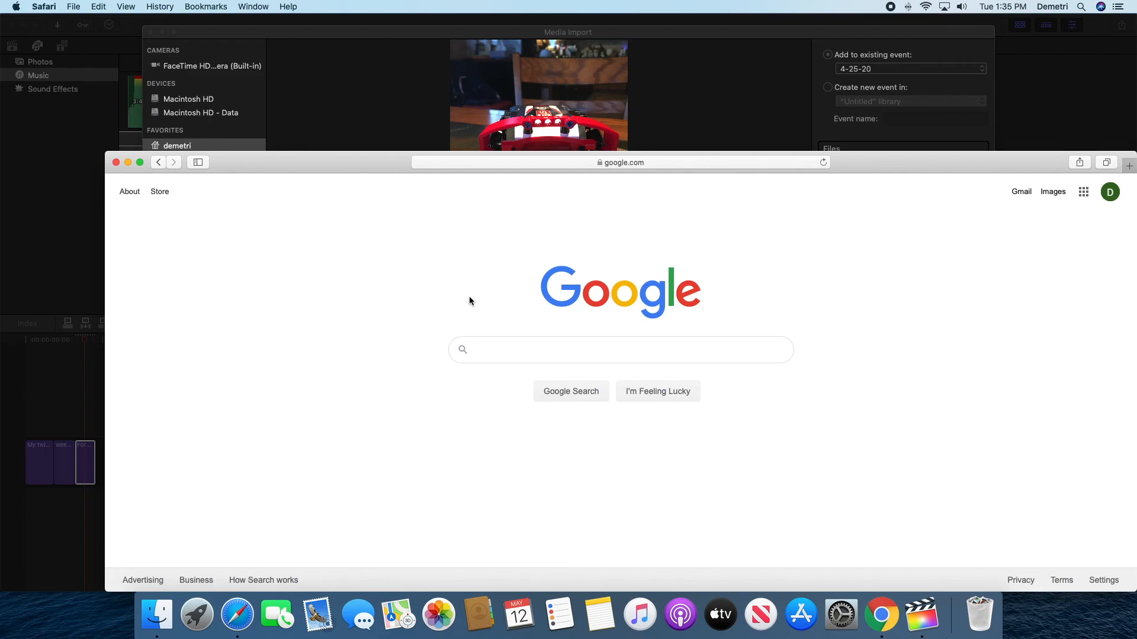
{"action": "type", "text": "g"}
{"action": "key", "text": "BackSpace"}
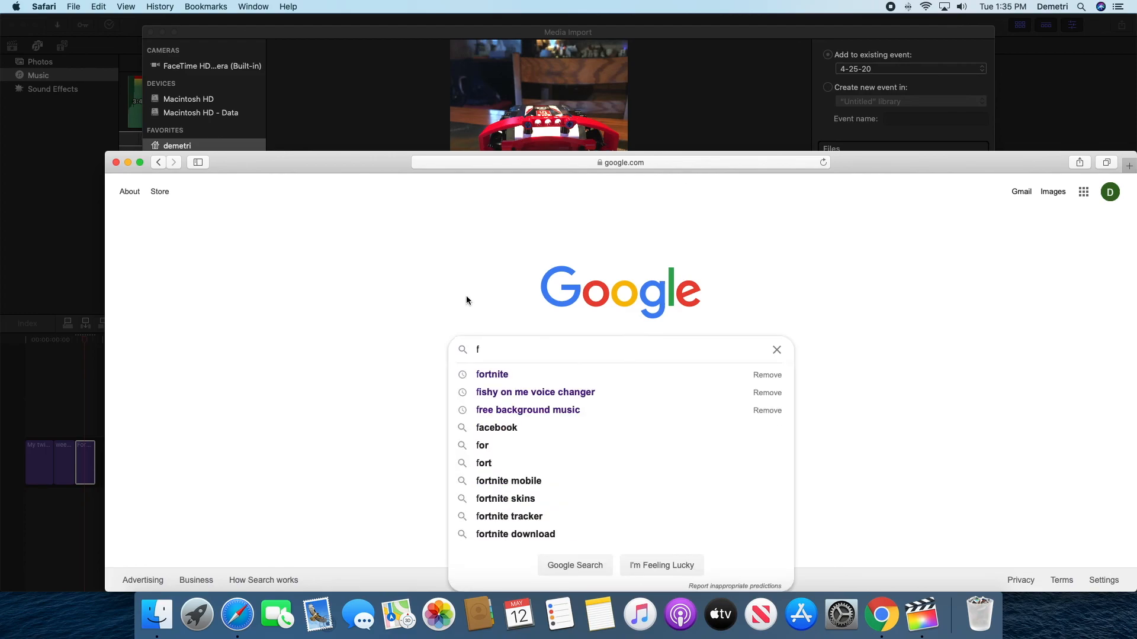
{"action": "left_click", "coordinate": [491, 378]}
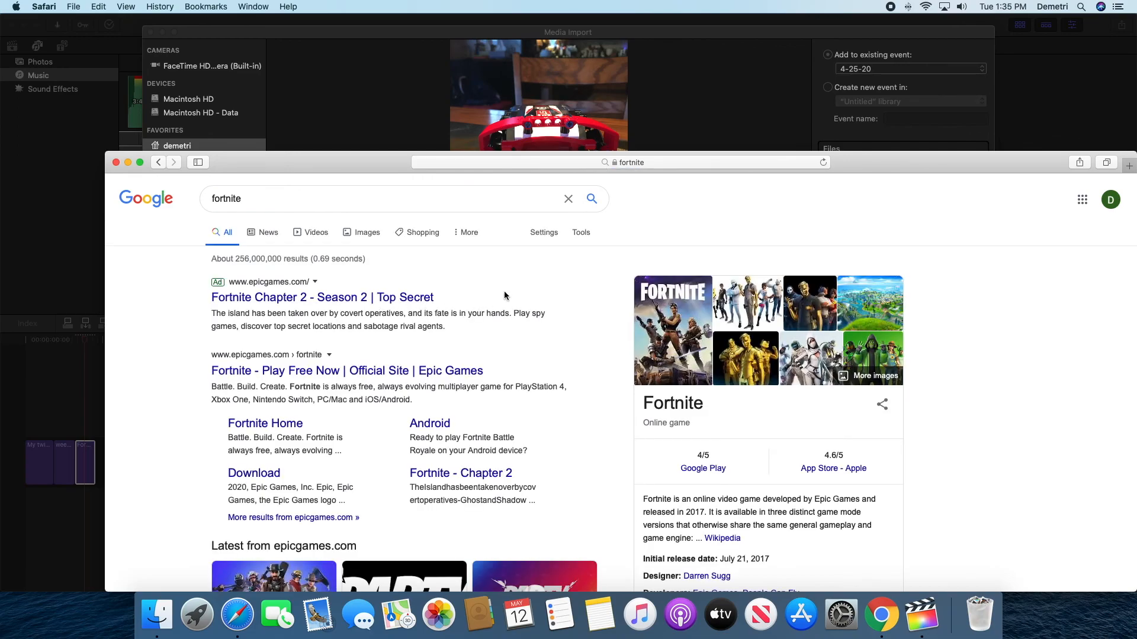
{"action": "left_click", "coordinate": [318, 234]}
{"action": "left_click", "coordinate": [362, 233]}
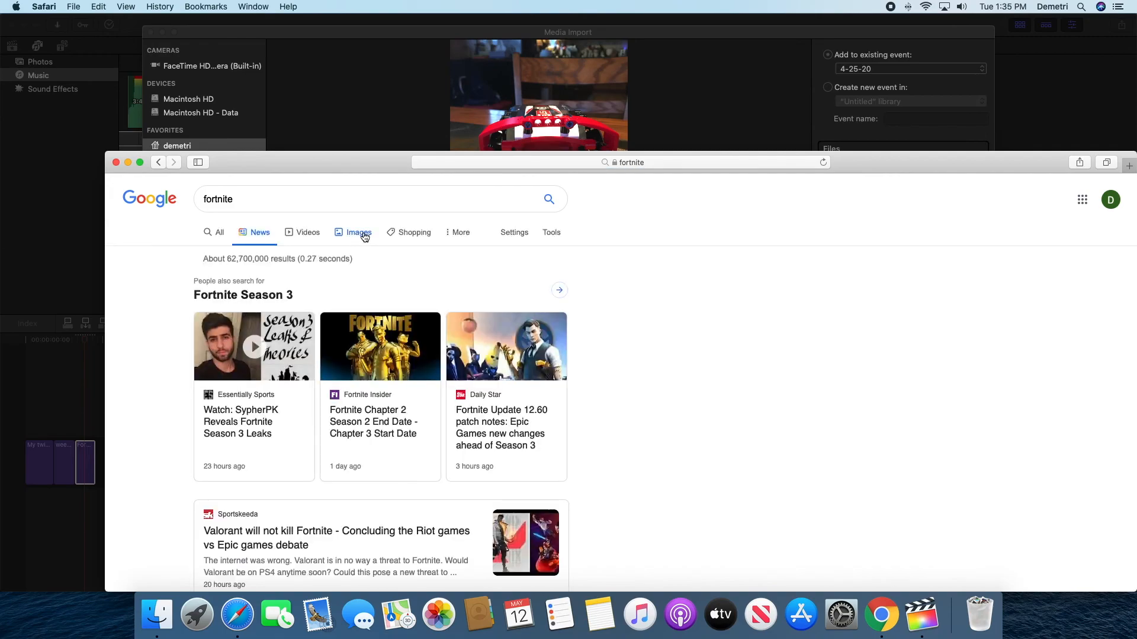
{"action": "left_click", "coordinate": [364, 235]}
Move the browser window clear of the Finder window and save a Fortnite picture from the second row of image results into Downloads
{"action": "left_click_drag", "start_coordinate": [357, 468], "coordinate": [557, 119]}
{"action": "left_click_drag", "start_coordinate": [936, 170], "coordinate": [1099, 304]}
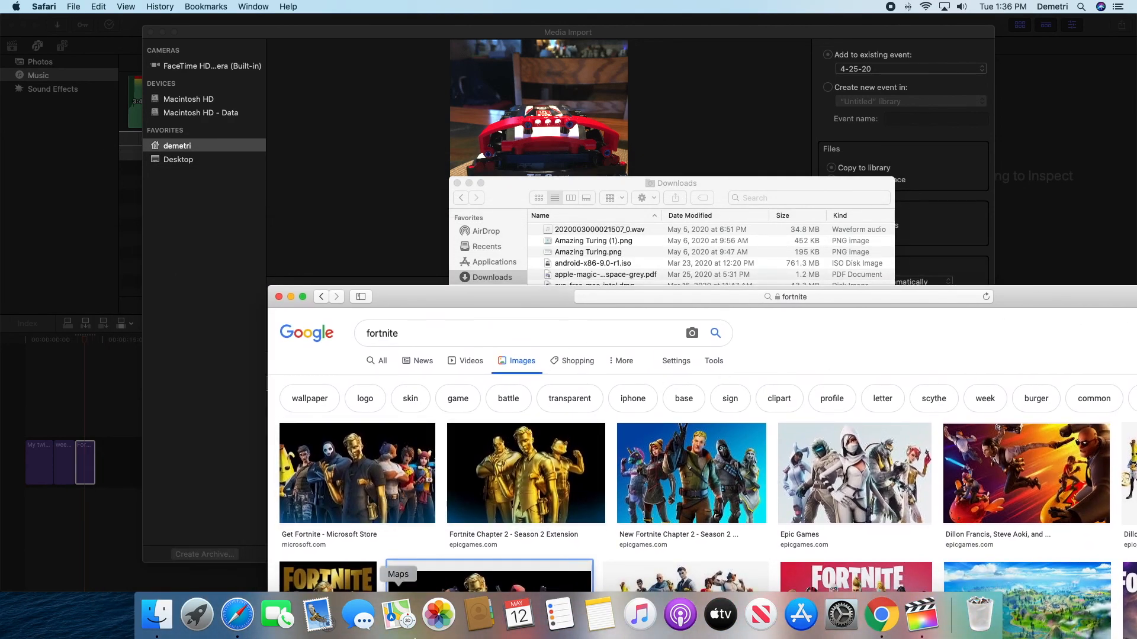
{"action": "left_click_drag", "start_coordinate": [459, 583], "coordinate": [584, 231]}
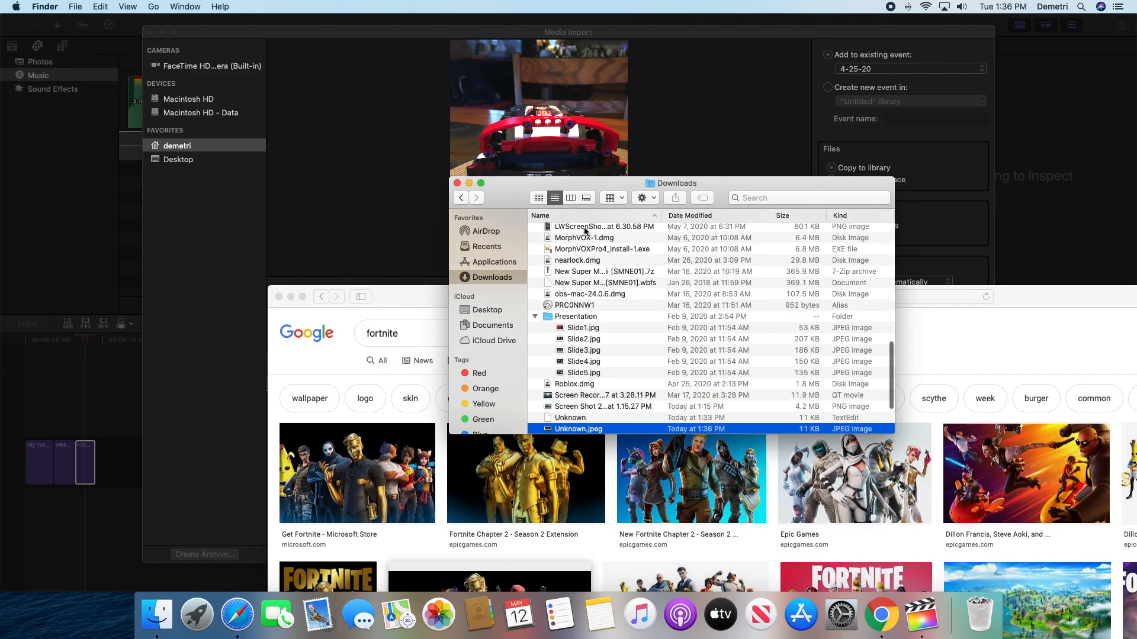
Return to Final Cut Pro's Media Import window, check the Downloads list to its end for the new picture, and close the window
{"action": "left_click", "coordinate": [363, 243]}
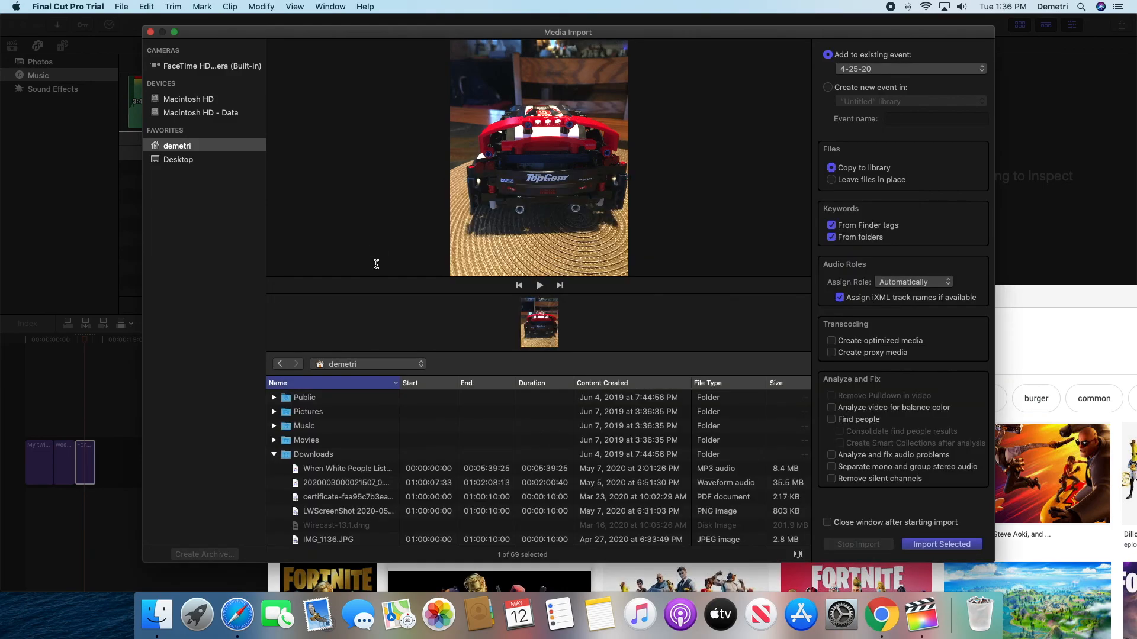
{"action": "scroll", "coordinate": [343, 515], "scroll_direction": "down", "scroll_amount": 10}
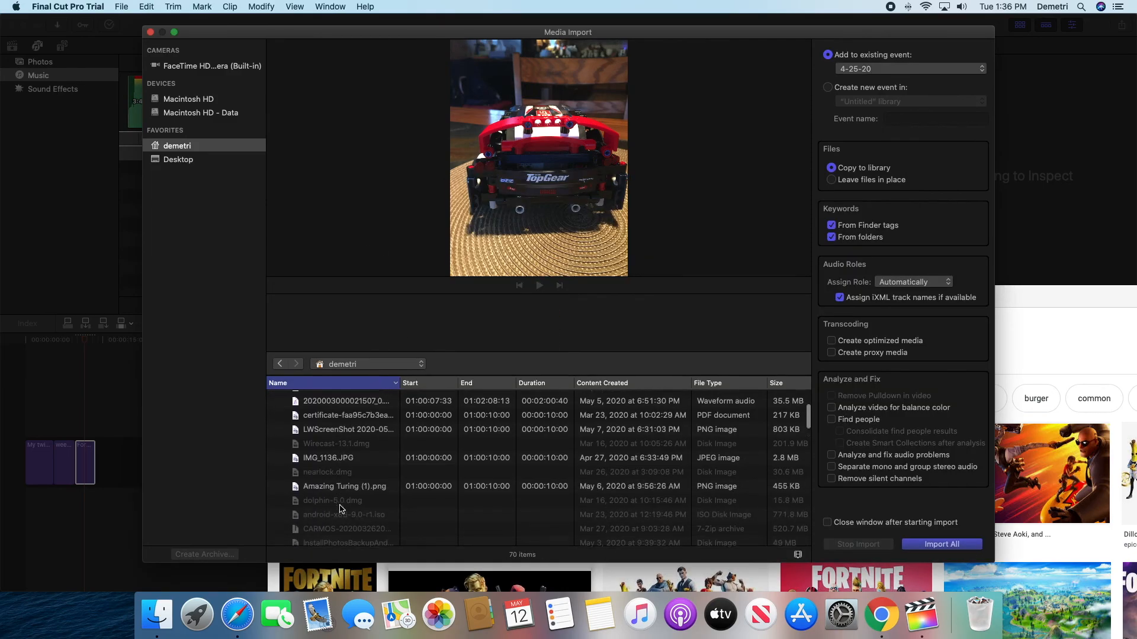
{"action": "scroll", "coordinate": [341, 495], "scroll_direction": "down", "scroll_amount": 10}
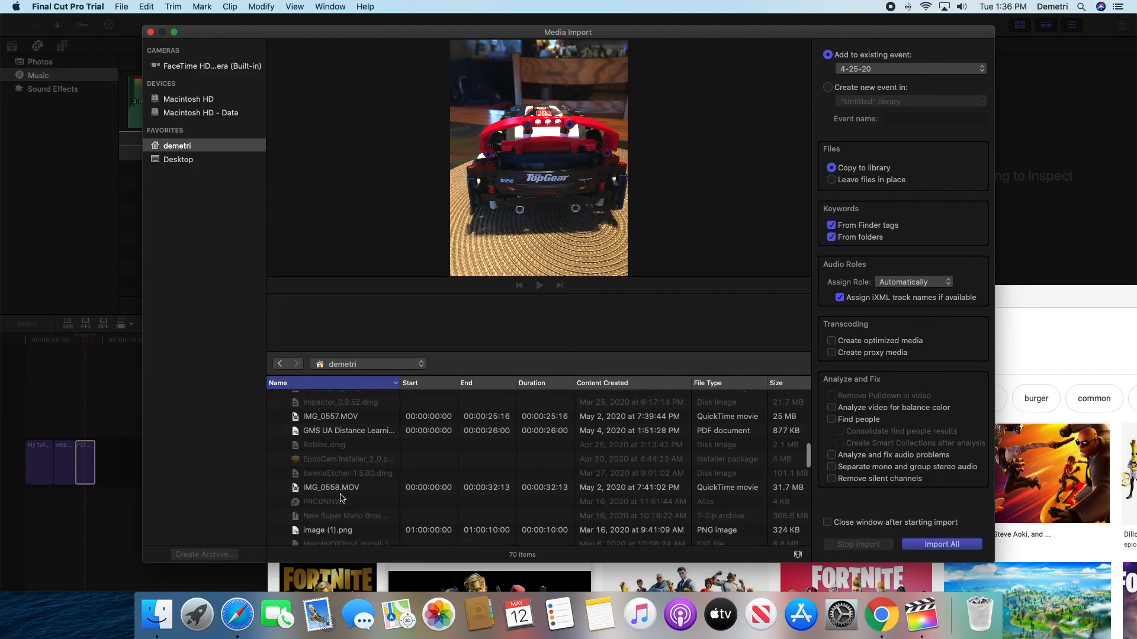
{"action": "scroll", "coordinate": [342, 497], "scroll_direction": "down", "scroll_amount": 10}
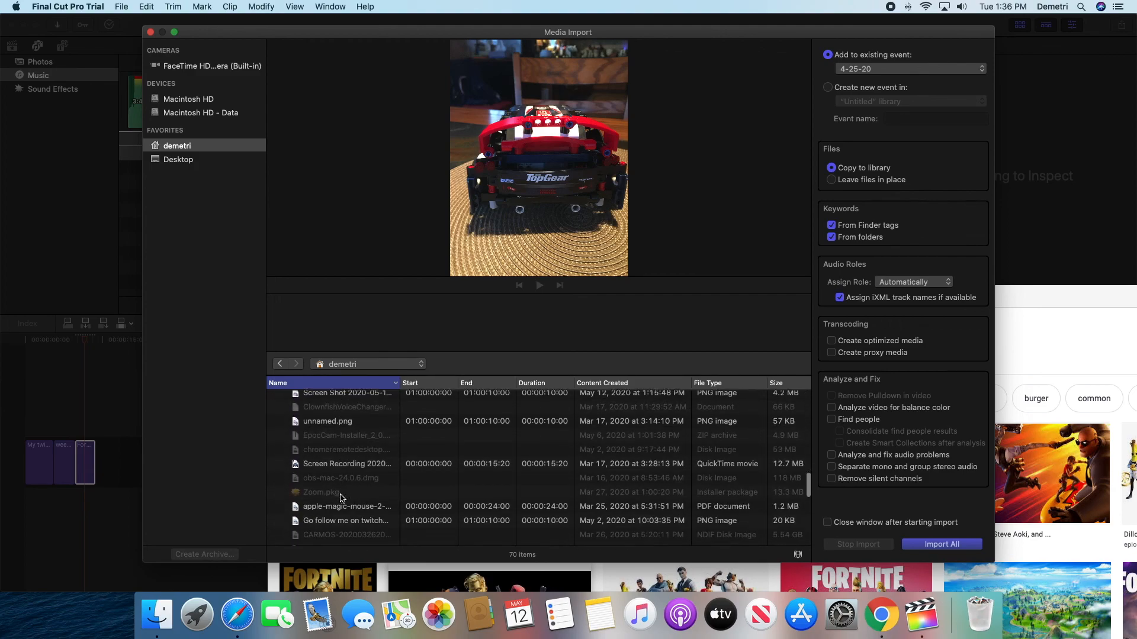
{"action": "scroll", "coordinate": [342, 498], "scroll_direction": "down", "scroll_amount": 10}
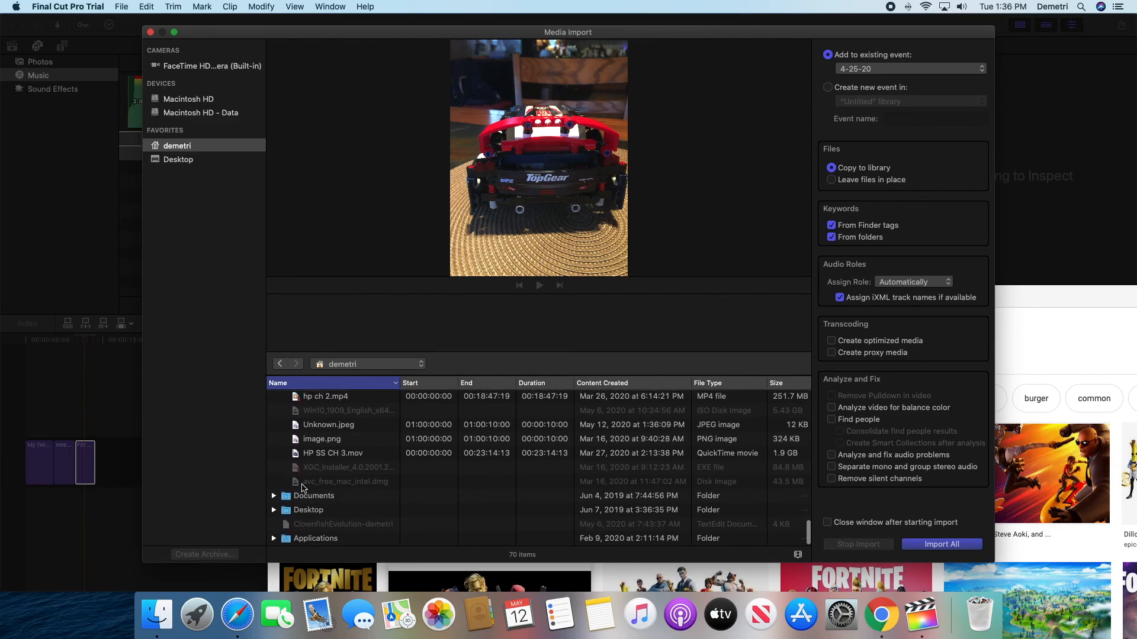
{"action": "left_click", "coordinate": [151, 32]}
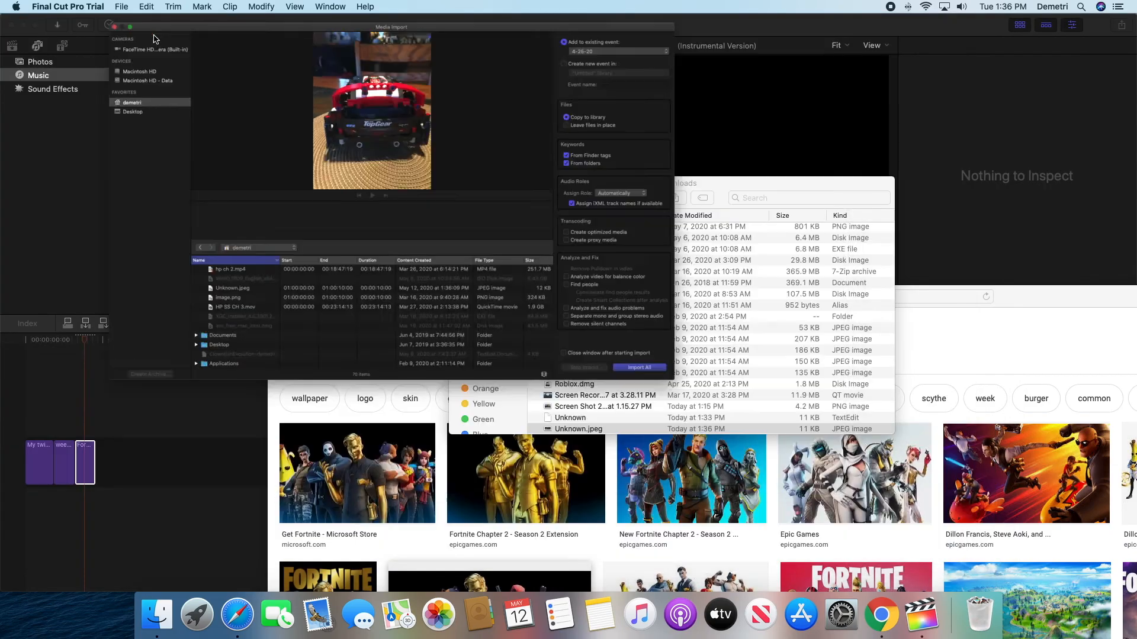
Reopen the Media Import window and select the Fortnite picture Unknown.jpeg in the Downloads folder for import
{"action": "left_click", "coordinate": [62, 25]}
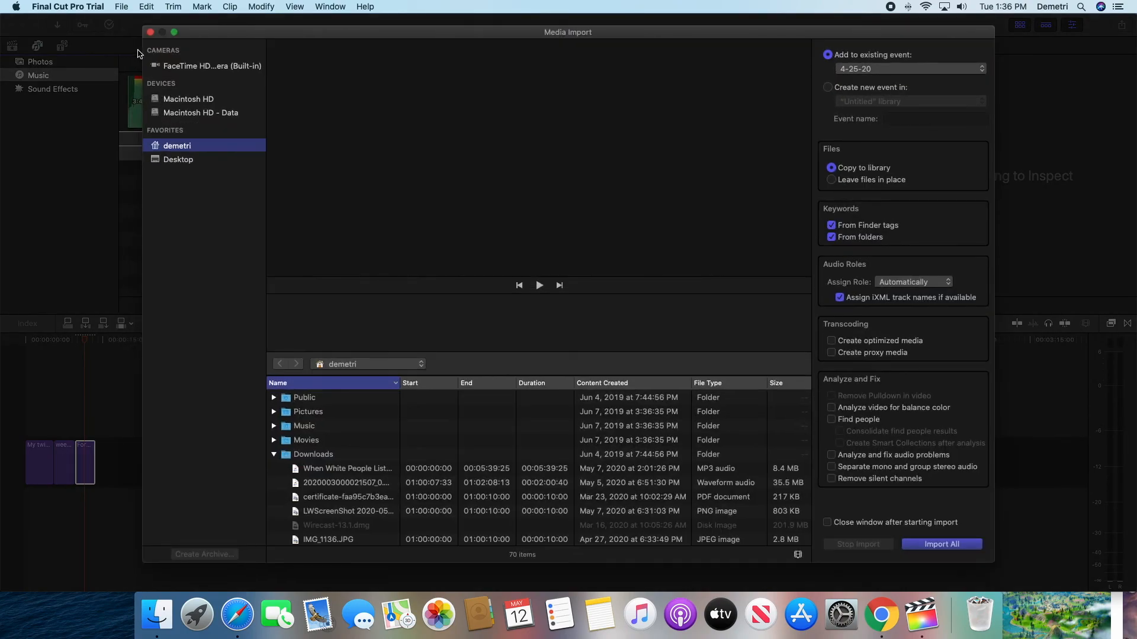
{"action": "scroll", "coordinate": [303, 462], "scroll_direction": "down", "scroll_amount": 10}
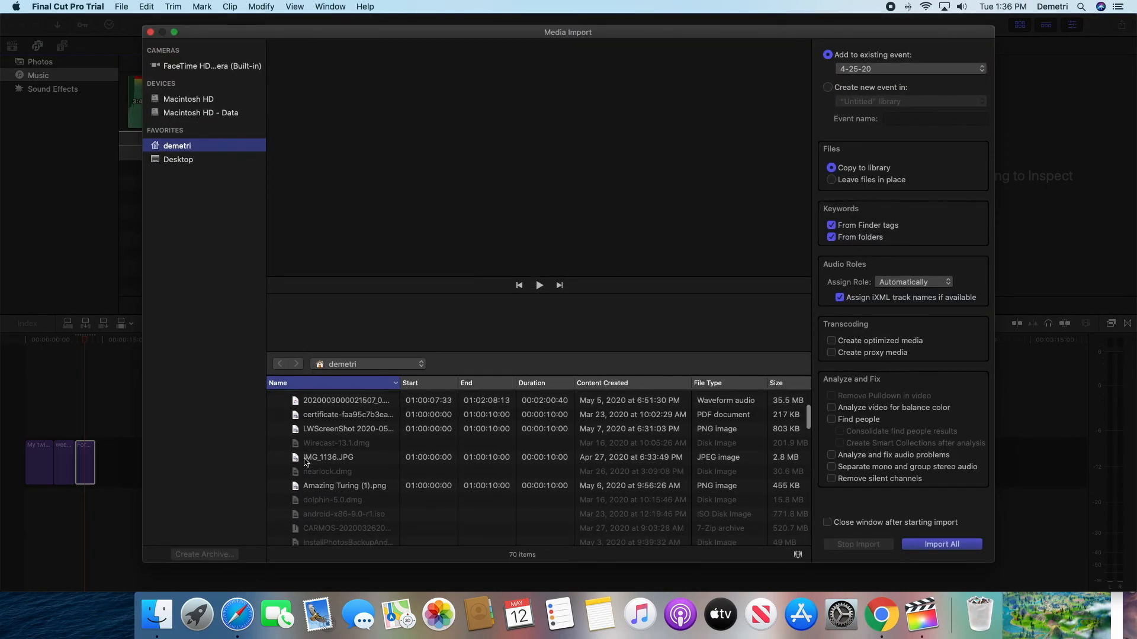
{"action": "scroll", "coordinate": [304, 461], "scroll_direction": "down", "scroll_amount": 10}
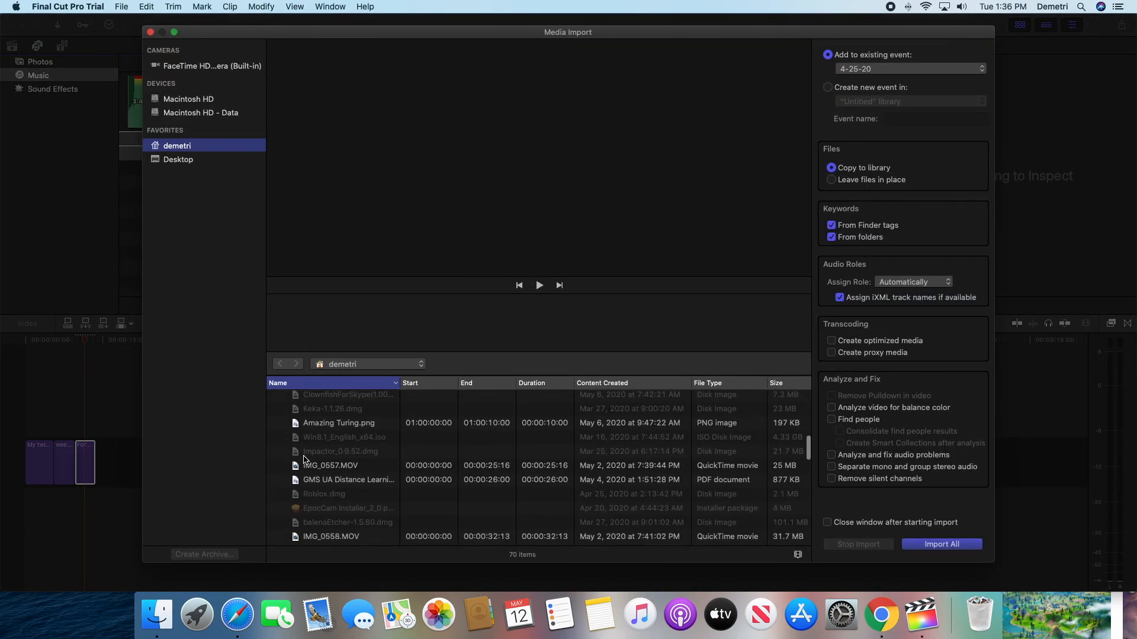
{"action": "scroll", "coordinate": [304, 455], "scroll_direction": "down", "scroll_amount": 10}
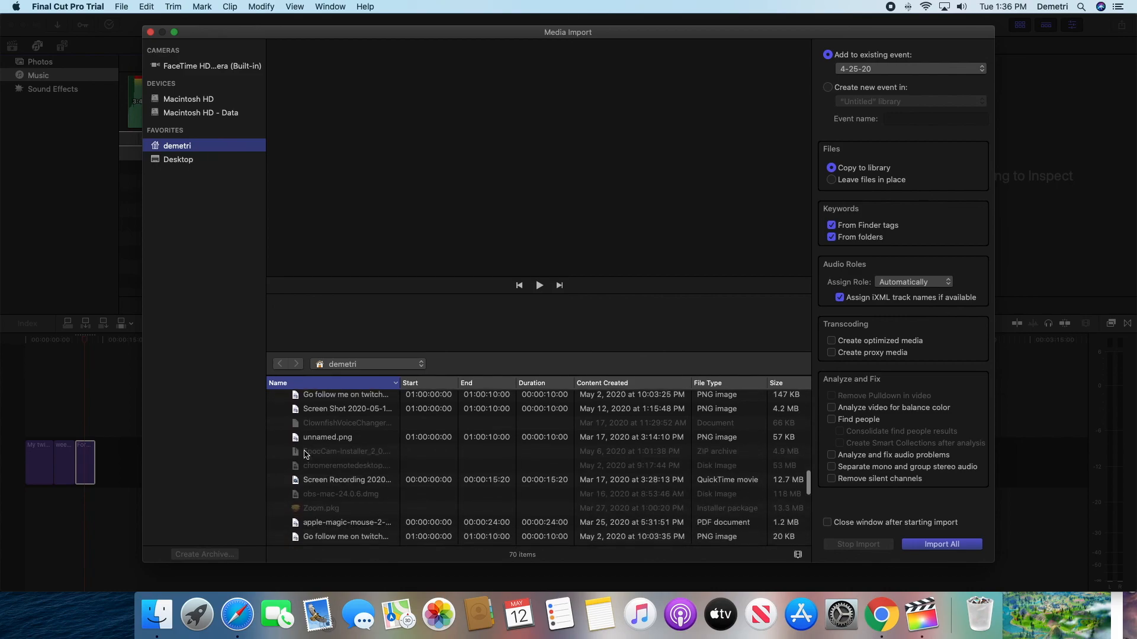
{"action": "scroll", "coordinate": [304, 455], "scroll_direction": "up", "scroll_amount": 5}
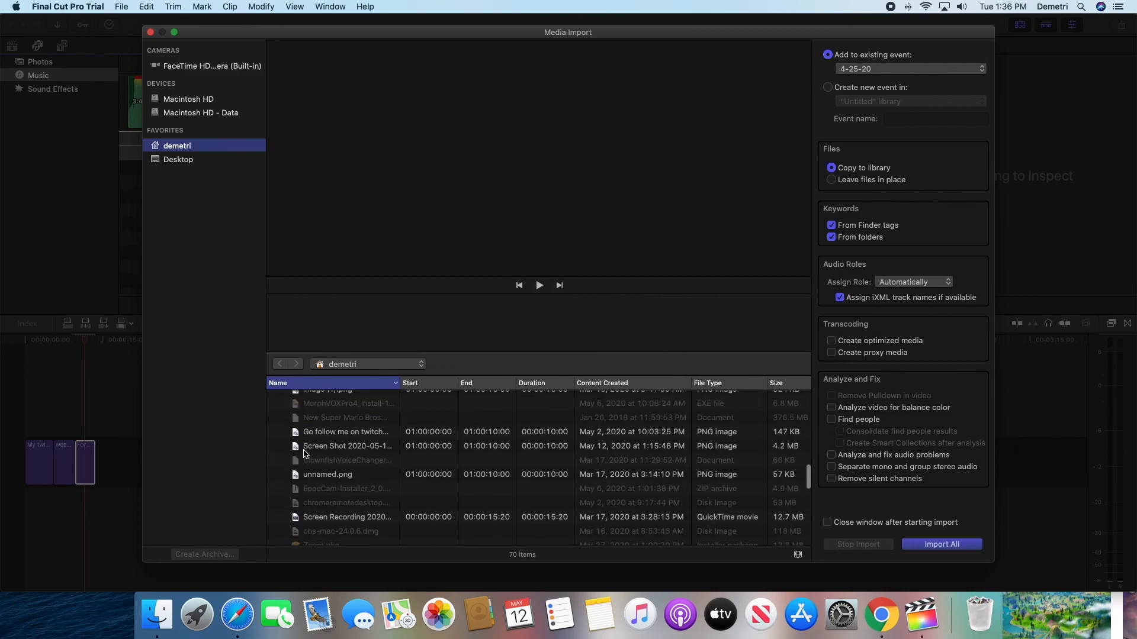
{"action": "left_click", "coordinate": [325, 438]}
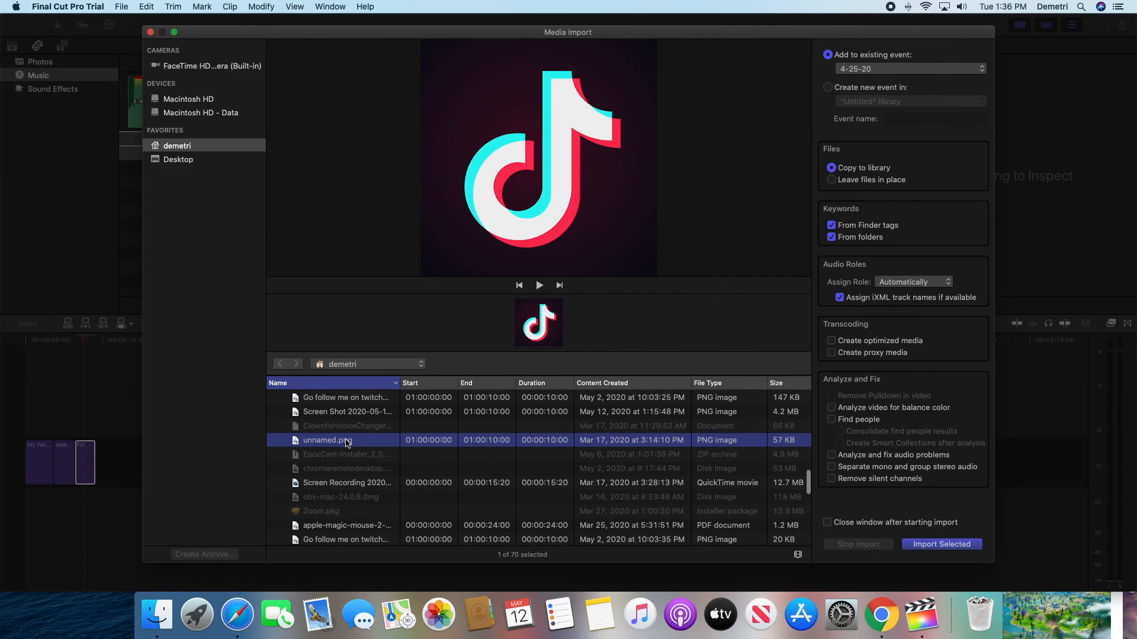
{"action": "scroll", "coordinate": [338, 450], "scroll_direction": "down", "scroll_amount": 5}
{"action": "scroll", "coordinate": [348, 441], "scroll_direction": "down", "scroll_amount": 5}
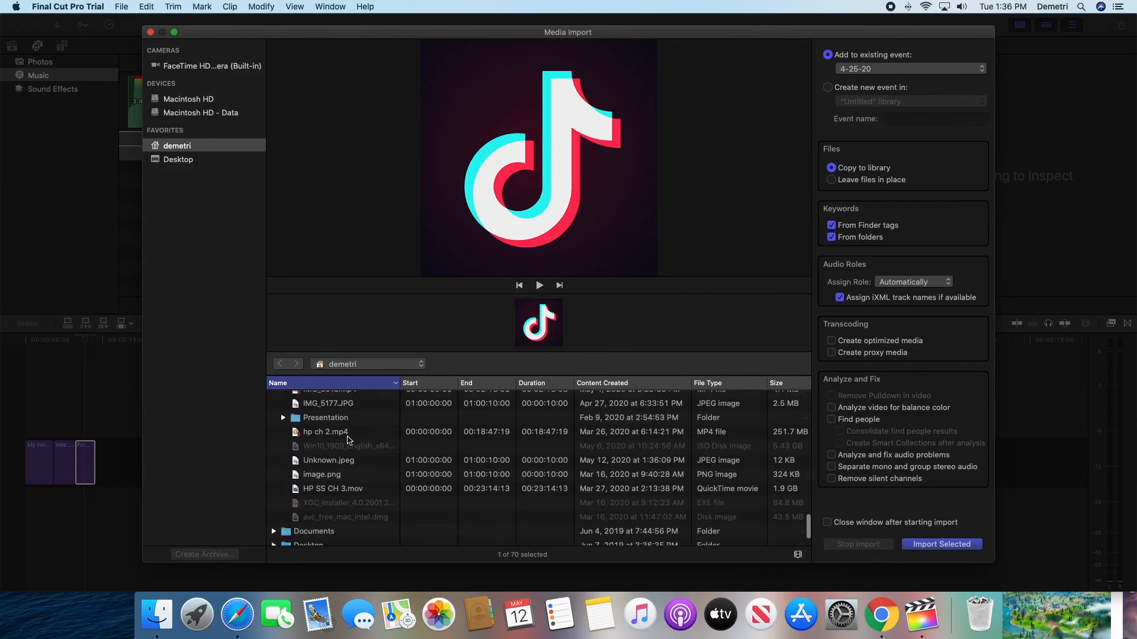
{"action": "left_click", "coordinate": [348, 426]}
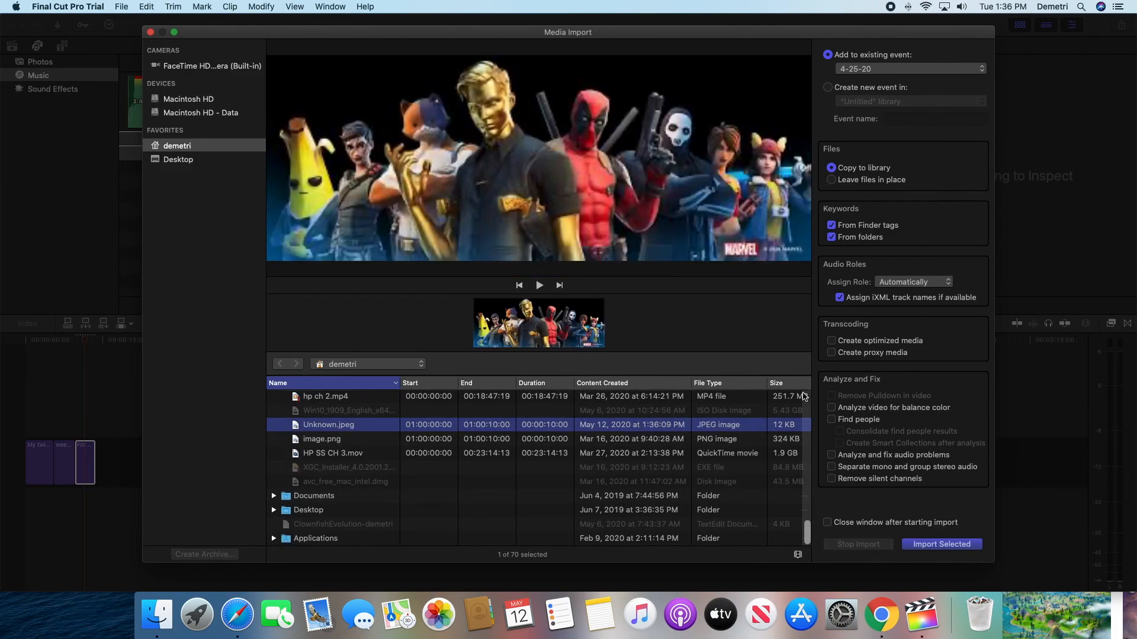
{"action": "left_click", "coordinate": [548, 317]}
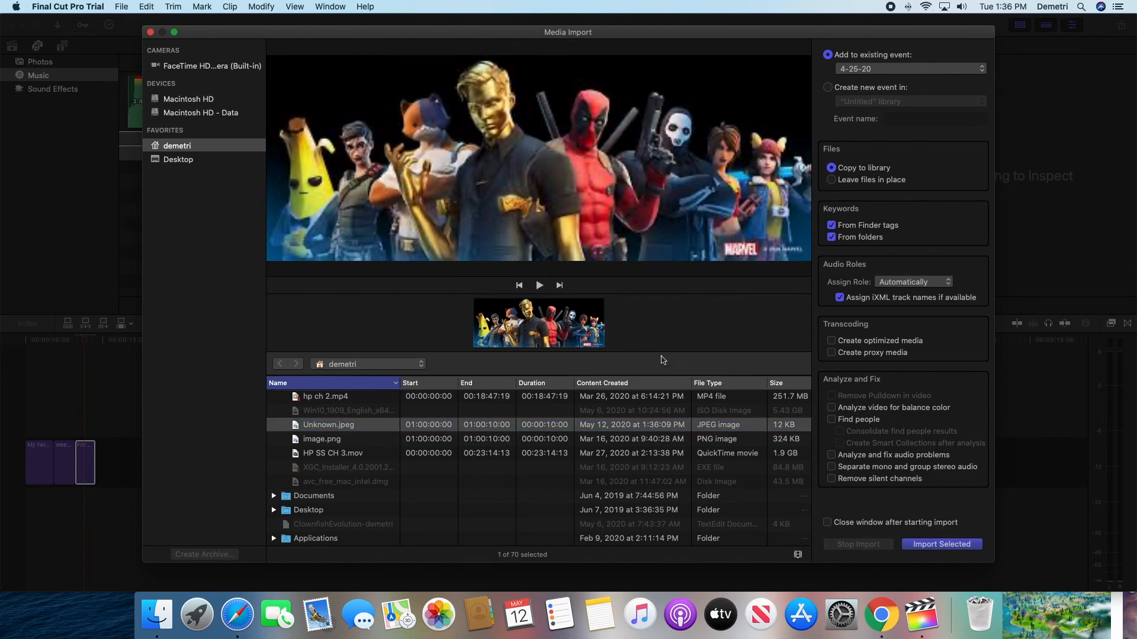
Import the selected Unknown.jpeg into the existing event 4-25-20, copying it to the library, and leave the Media Import window
{"action": "left_click", "coordinate": [916, 542]}
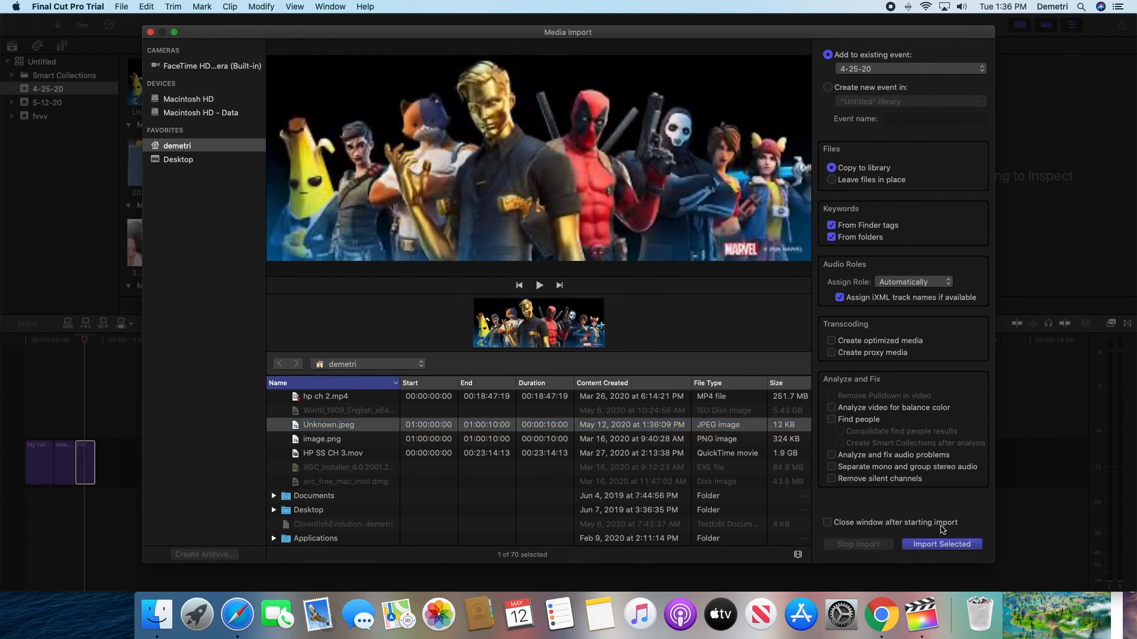
{"action": "left_click", "coordinate": [943, 546]}
{"action": "left_click_drag", "start_coordinate": [472, 37], "coordinate": [513, 375]}
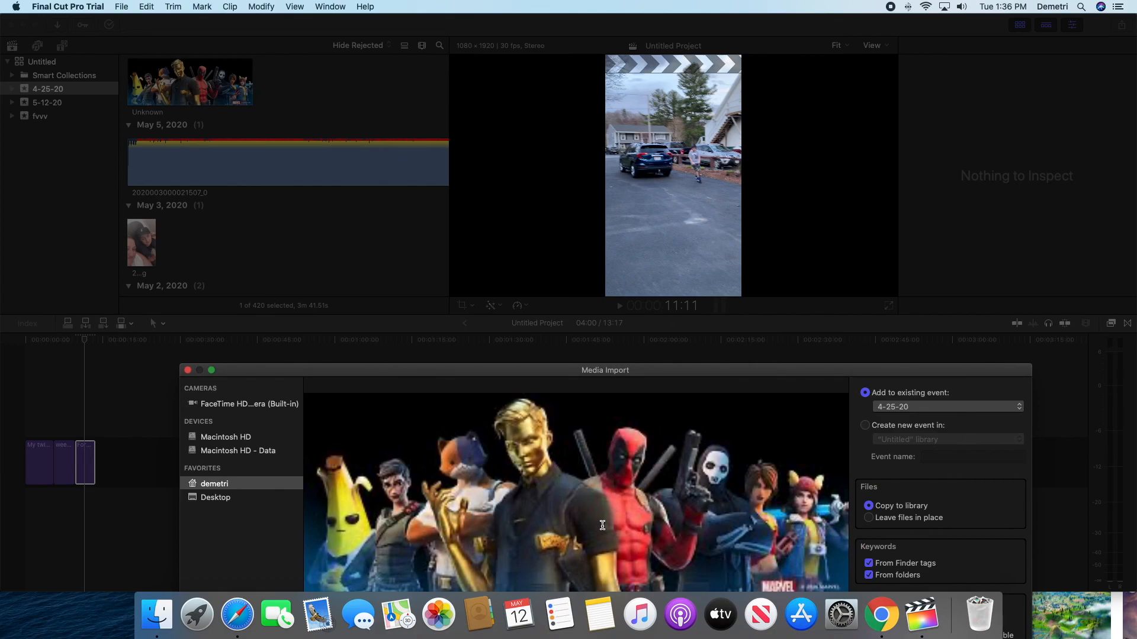
{"action": "left_click_drag", "start_coordinate": [889, 375], "coordinate": [782, 112]}
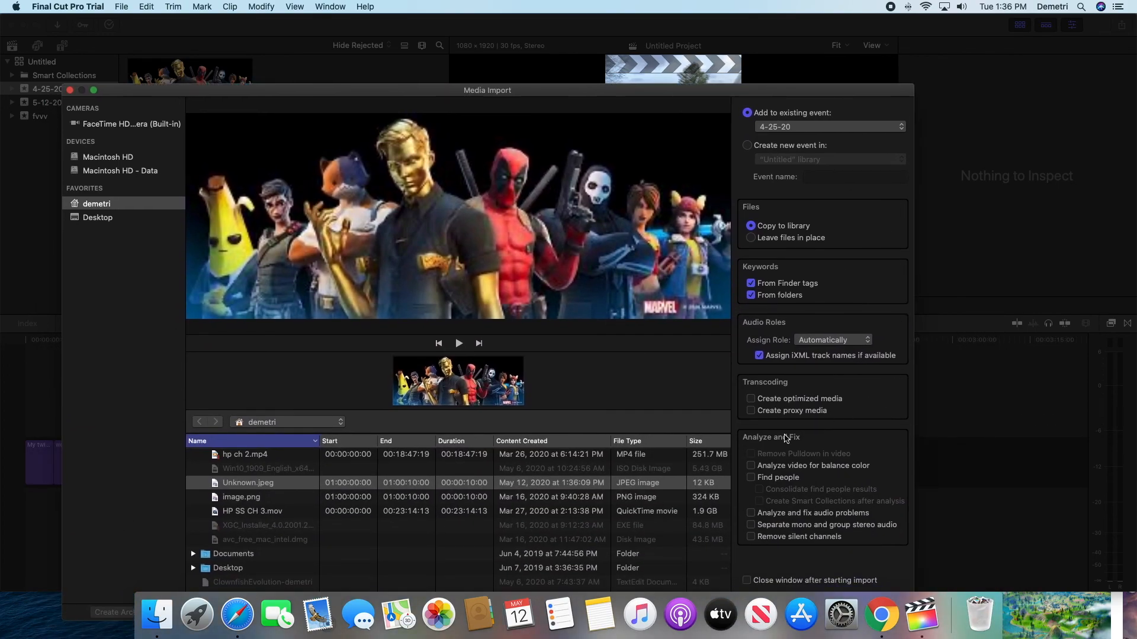
{"action": "left_click", "coordinate": [589, 489]}
{"action": "left_click_drag", "start_coordinate": [809, 89], "coordinate": [871, 19]}
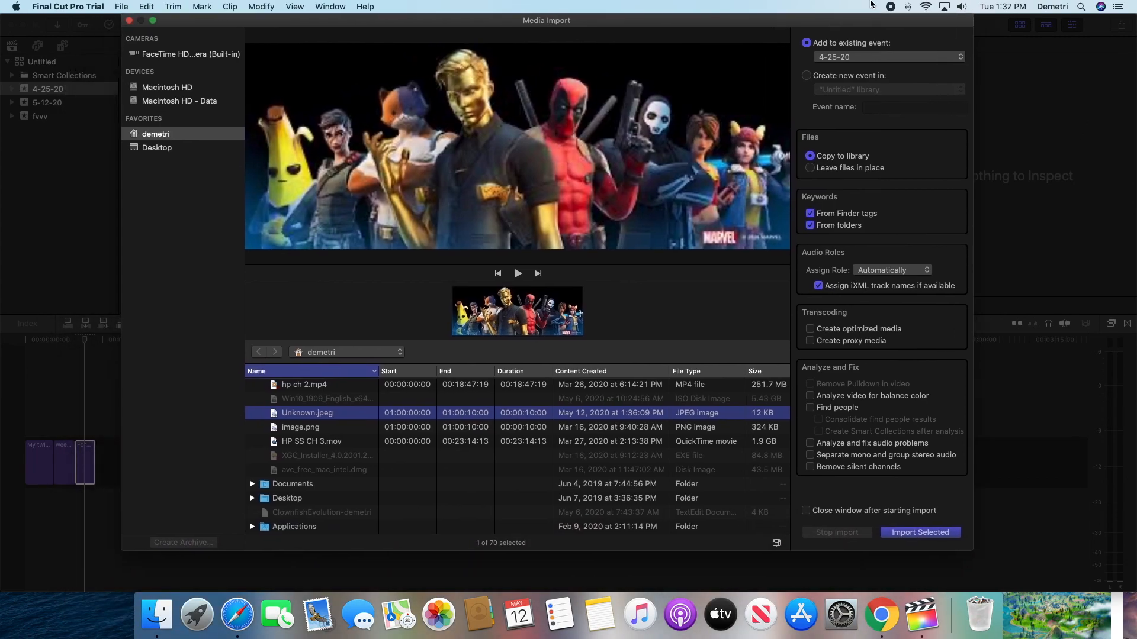
{"action": "left_click", "coordinate": [941, 535]}
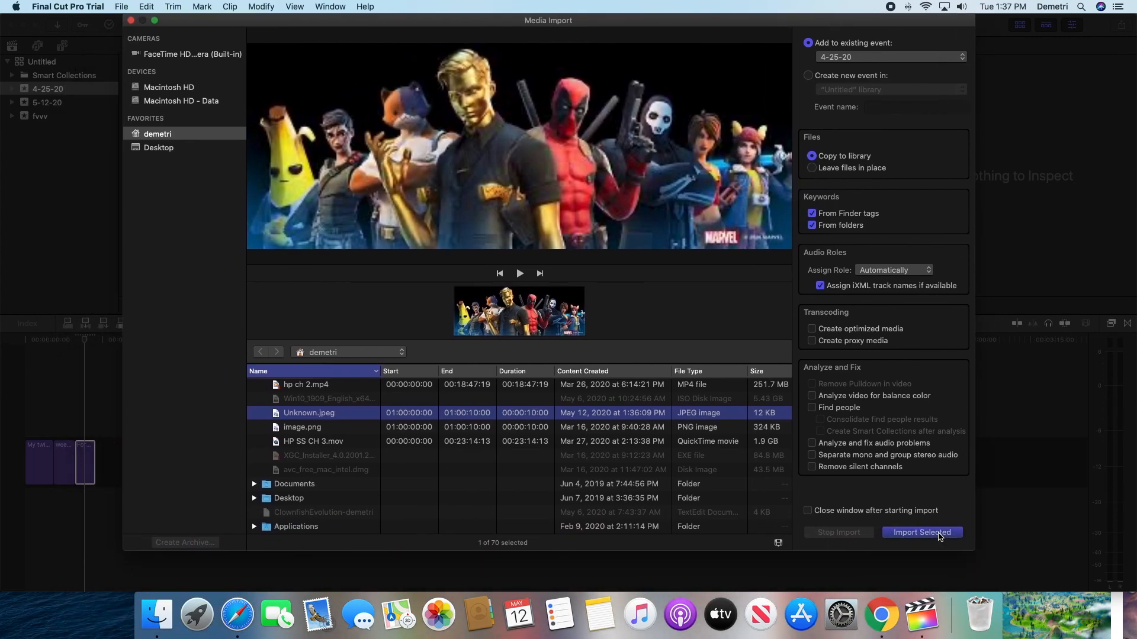
{"action": "left_click", "coordinate": [922, 532]}
Replace the "Fortnite gaming" title in the timeline with the Unknown picture using Replace and Add to Audition, and check the picture clip's start
{"action": "left_click", "coordinate": [196, 98]}
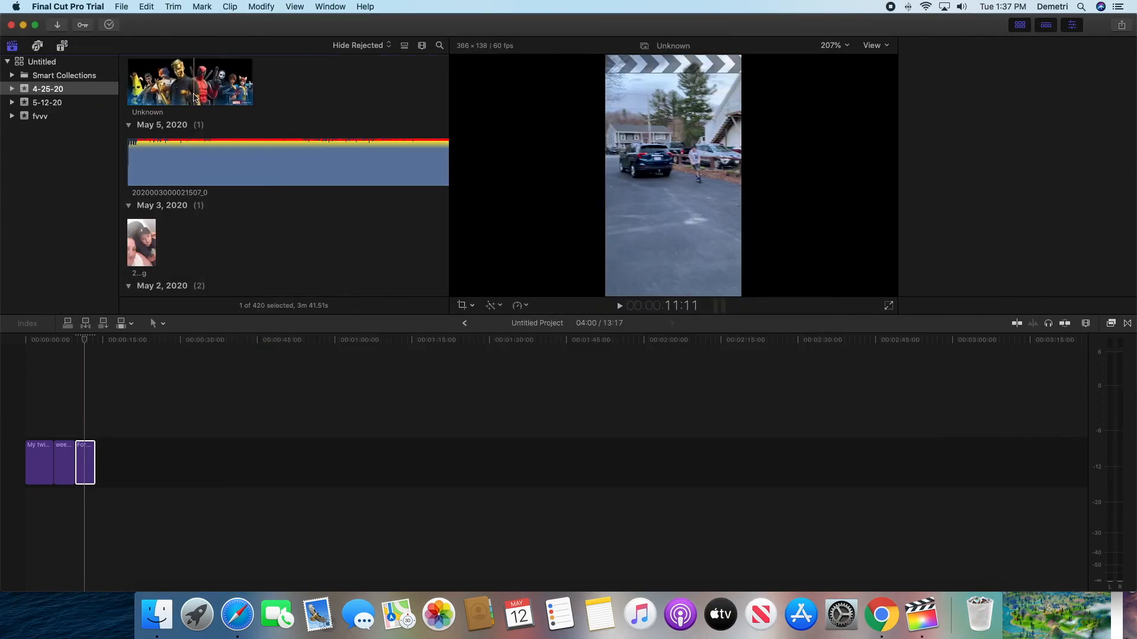
{"action": "left_click", "coordinate": [87, 454]}
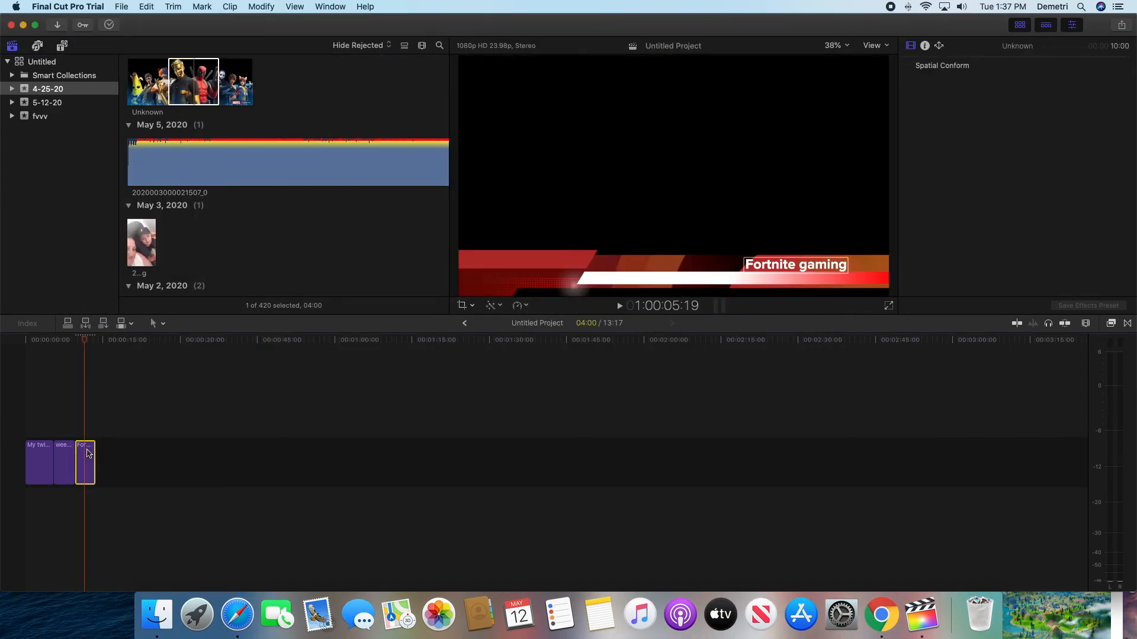
{"action": "left_click", "coordinate": [188, 70]}
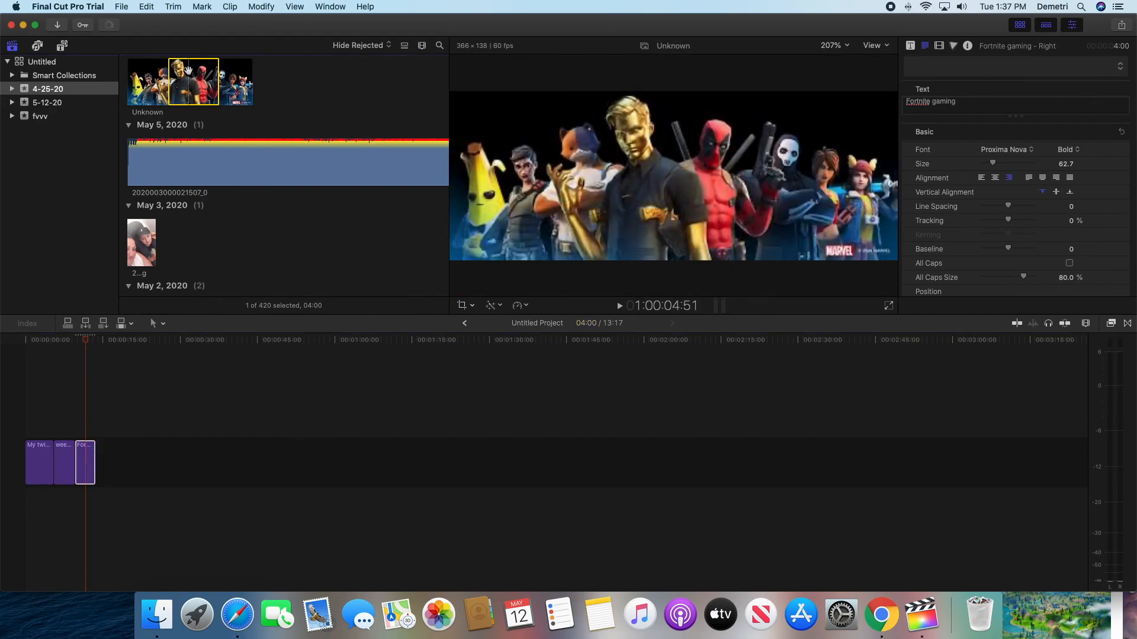
{"action": "left_click_drag", "start_coordinate": [515, 175], "coordinate": [96, 453]}
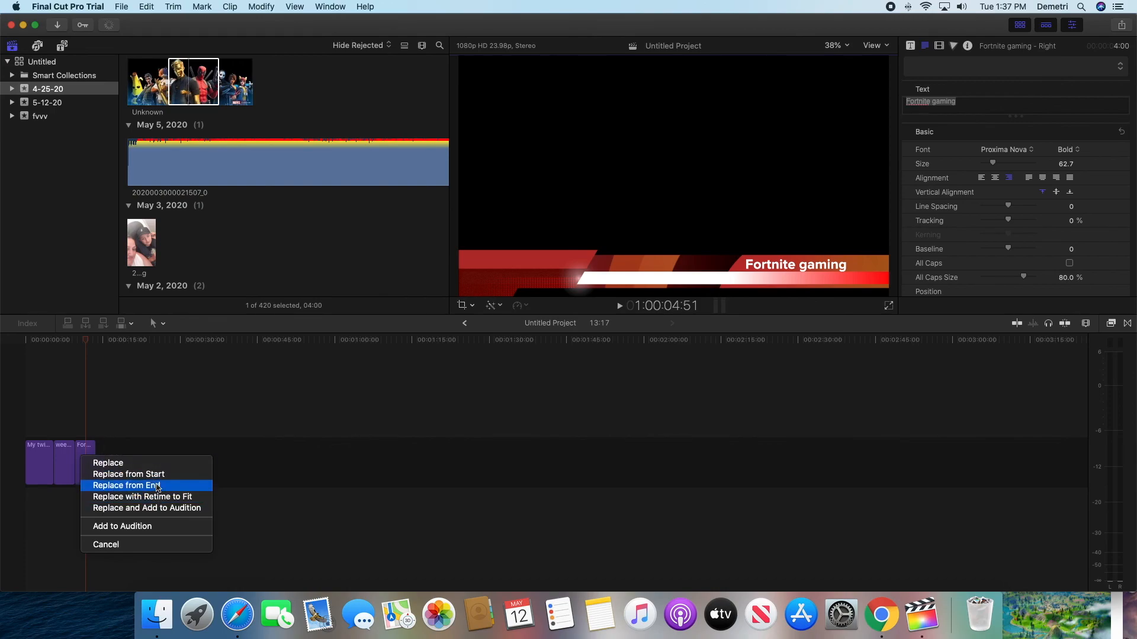
{"action": "left_click", "coordinate": [155, 508]}
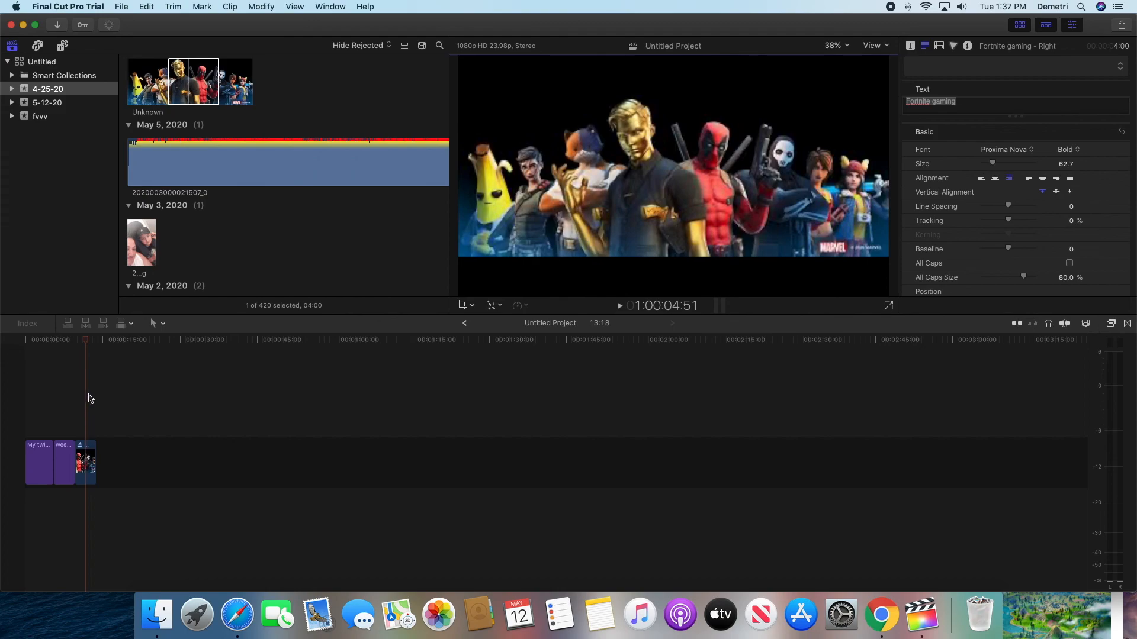
{"action": "mouse_move", "coordinate": [87, 342]}
{"action": "left_mouse_down"}
{"action": "mouse_move", "coordinate": [64, 344]}
{"action": "mouse_move", "coordinate": [99, 347]}
{"action": "mouse_move", "coordinate": [70, 346]}
{"action": "mouse_move", "coordinate": [82, 350]}
{"action": "left_mouse_up"}
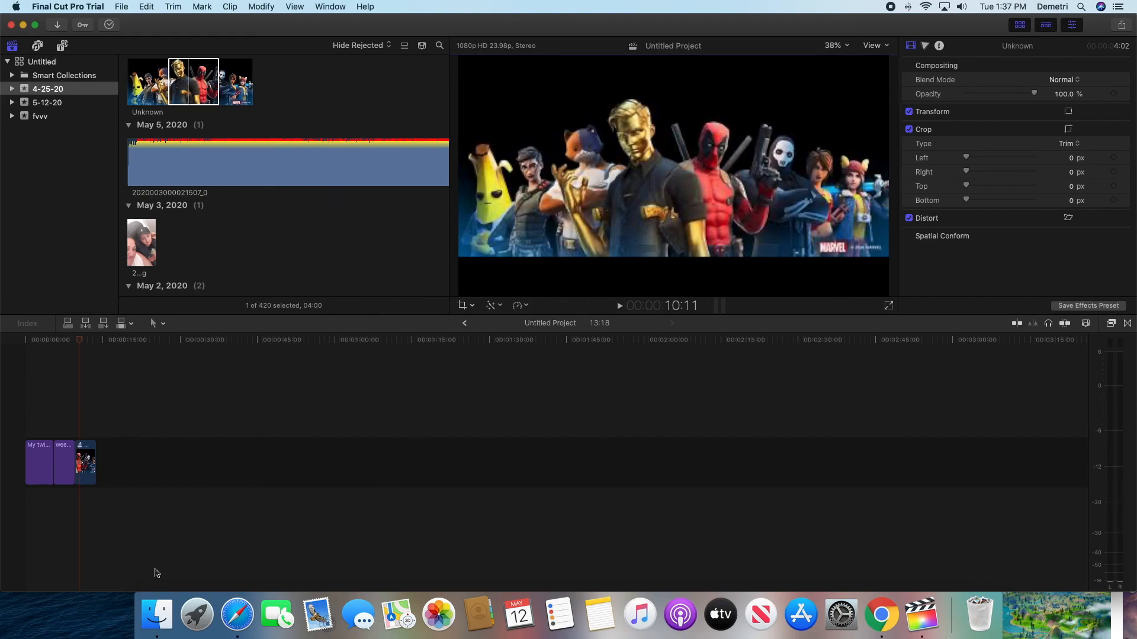
Switch to Safari and close the Google Images window, then return the Final Cut Pro playhead to the start of the project
{"action": "left_click", "coordinate": [237, 614]}
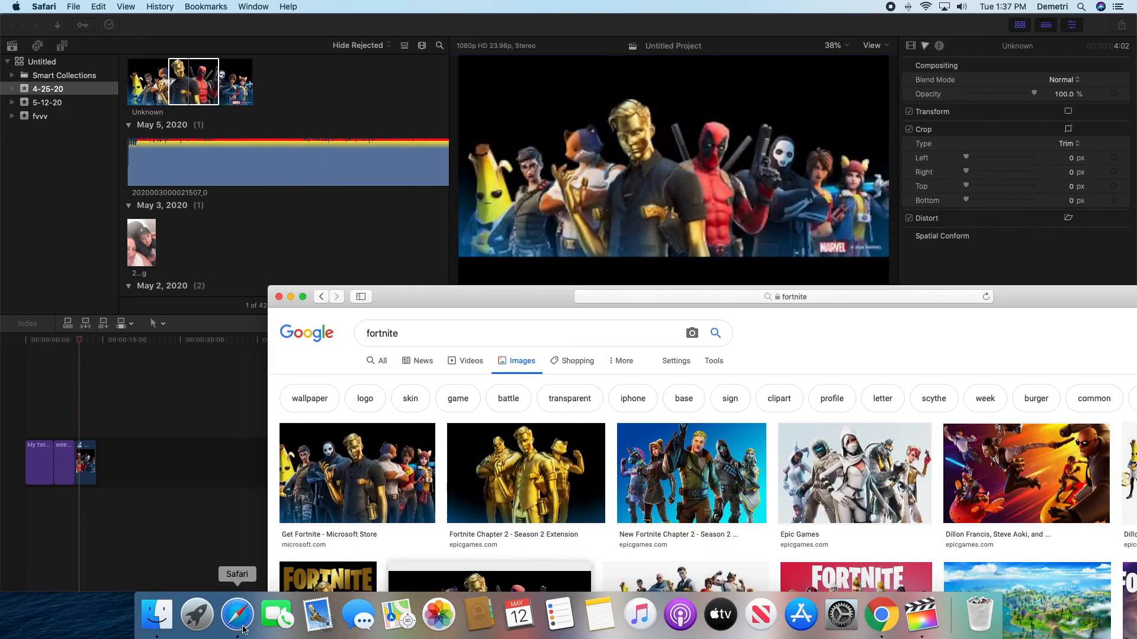
{"action": "left_click_drag", "start_coordinate": [1012, 292], "coordinate": [770, 48]}
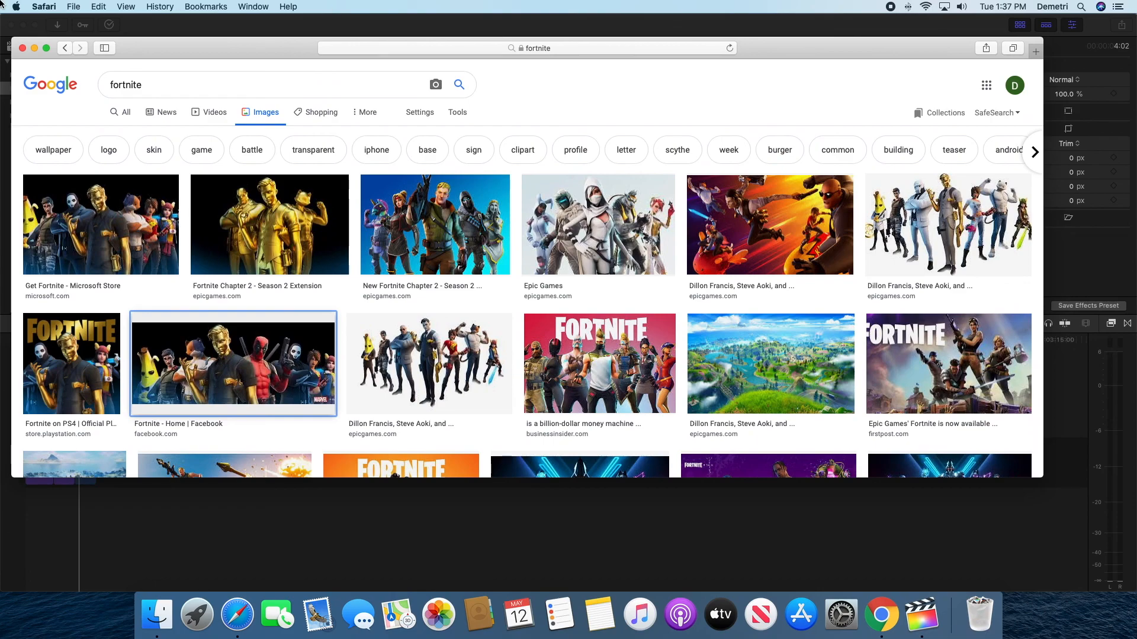
{"action": "left_click", "coordinate": [24, 48]}
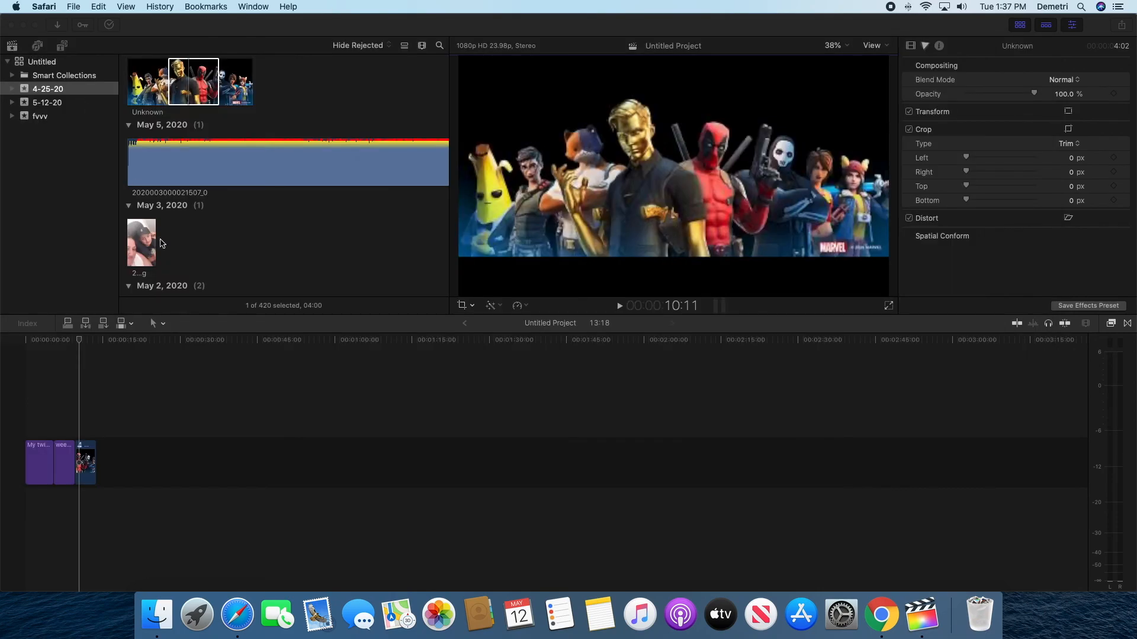
{"action": "left_click", "coordinate": [82, 345]}
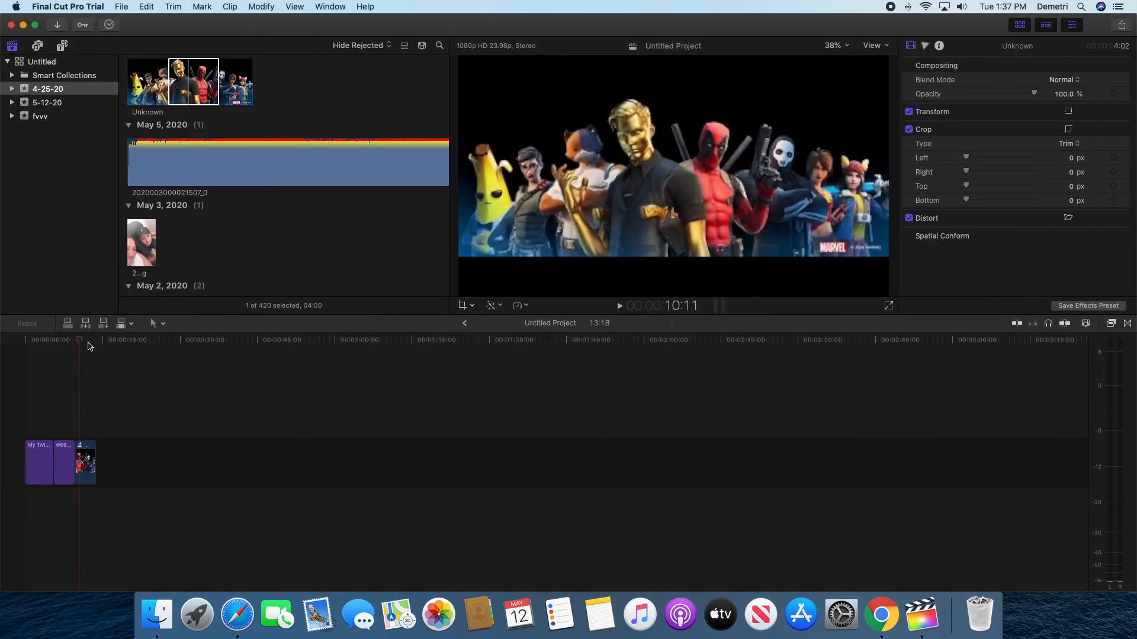
{"action": "left_click_drag", "start_coordinate": [81, 345], "coordinate": [17, 334]}
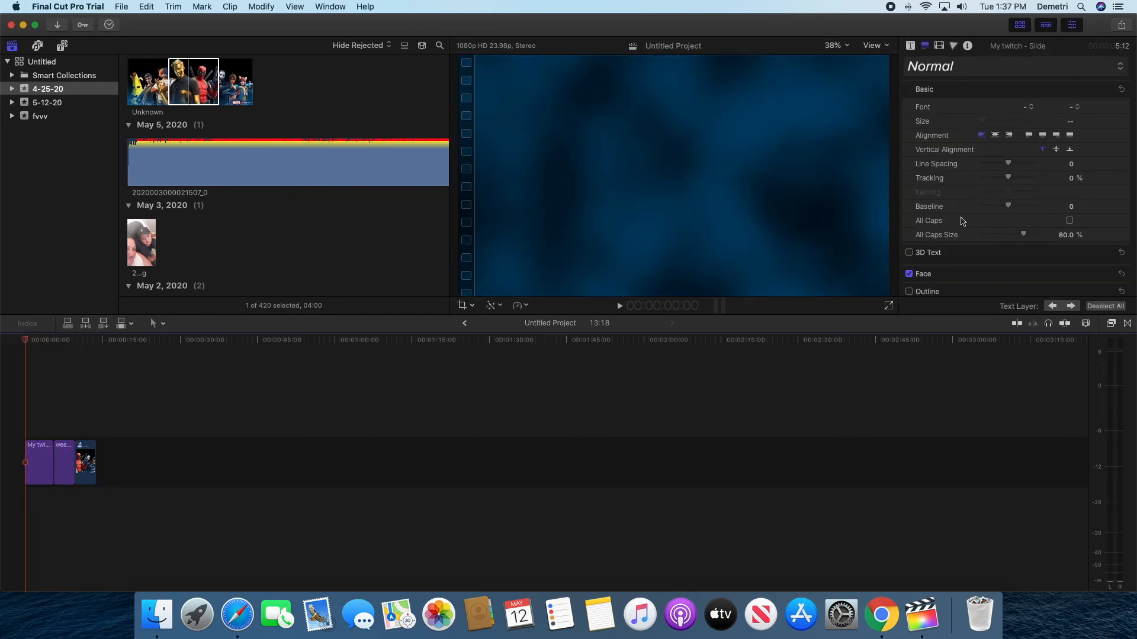
Look through the library's Smart Collections and the events 5-12-20, 4-25-20 and fvvv for usable projects and media
{"action": "left_click", "coordinate": [66, 78]}
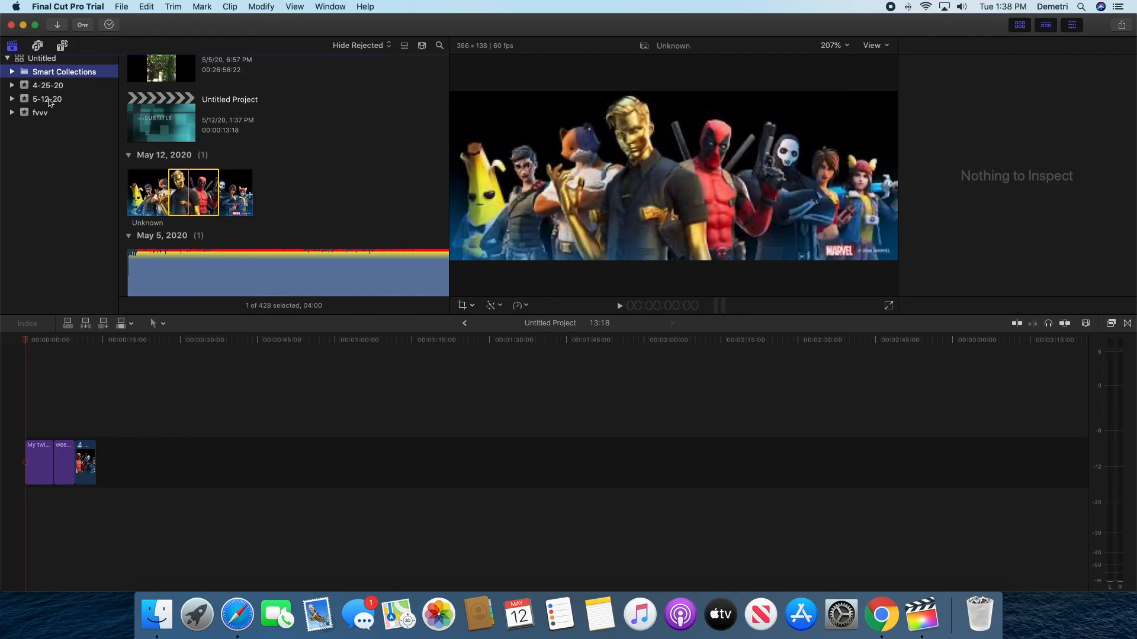
{"action": "left_click", "coordinate": [50, 102]}
{"action": "left_click", "coordinate": [49, 90]}
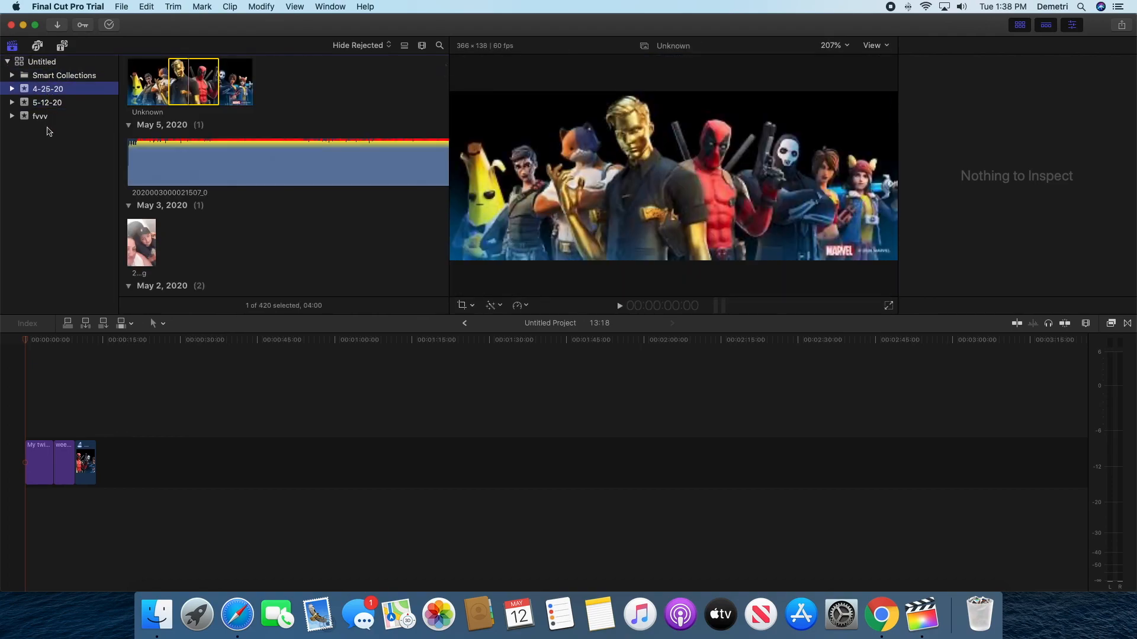
{"action": "left_click", "coordinate": [41, 116]}
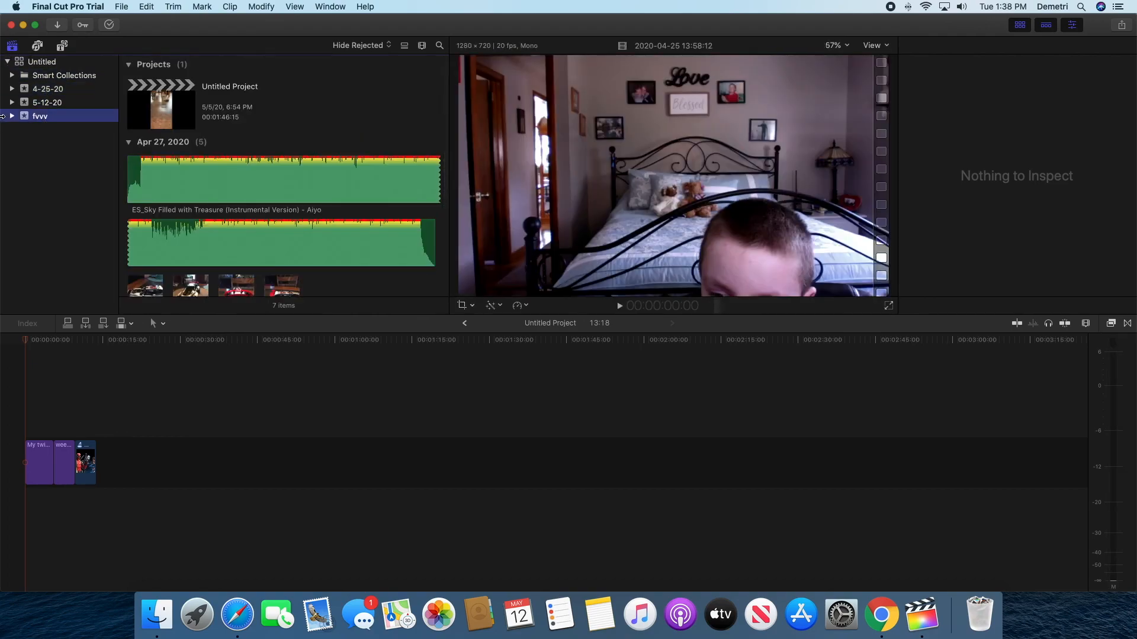
{"action": "left_click", "coordinate": [26, 63]}
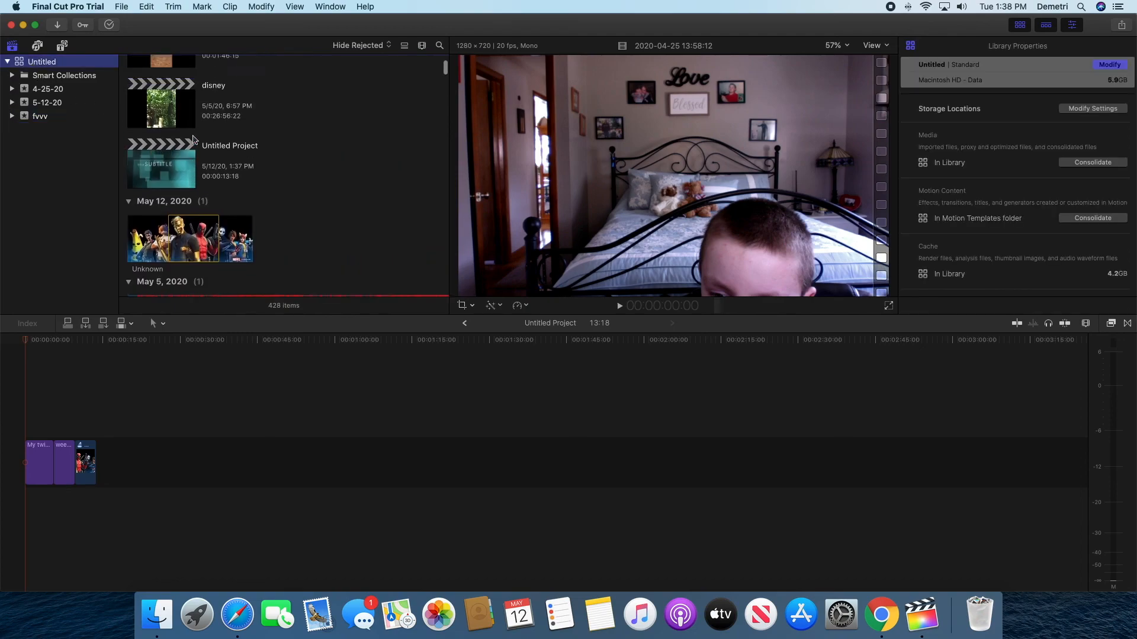
{"action": "scroll", "coordinate": [195, 140], "scroll_direction": "down", "scroll_amount": 3}
{"action": "left_click", "coordinate": [48, 76]}
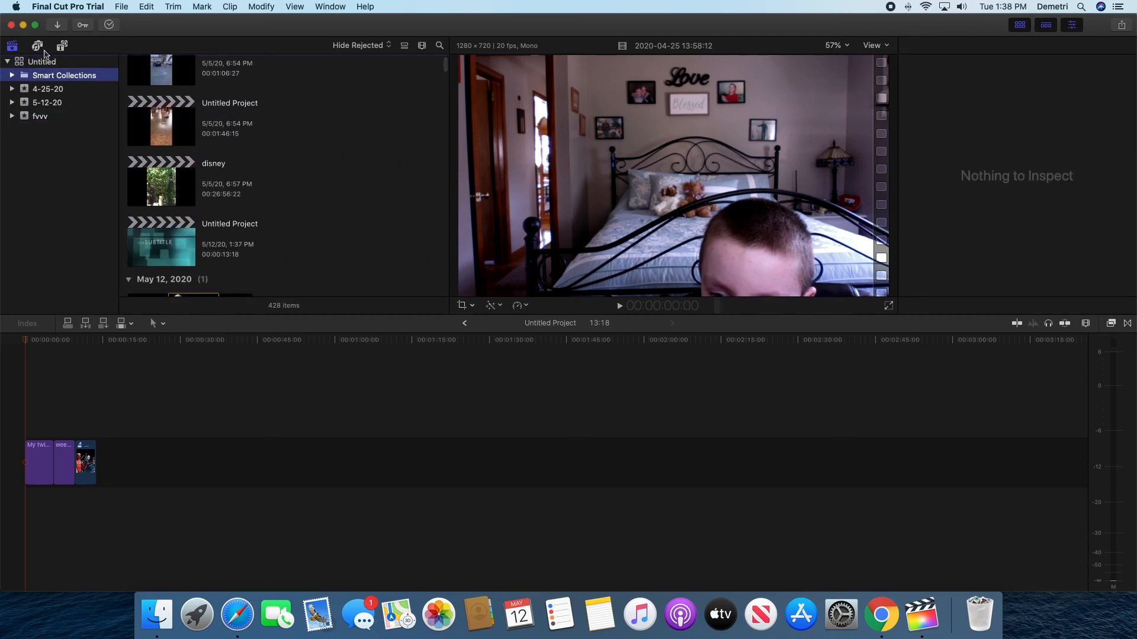
Browse the installed titles, from the News group through Sports and Tribute and back up, for another intro title
{"action": "left_click", "coordinate": [62, 46]}
{"action": "left_click", "coordinate": [63, 46]}
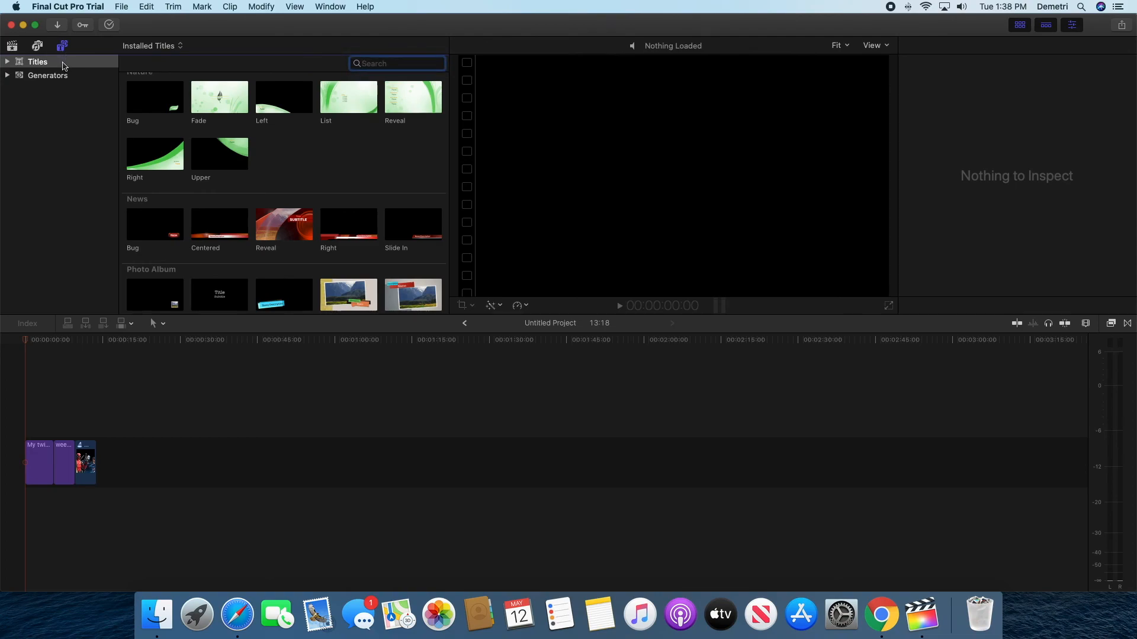
{"action": "left_click", "coordinate": [54, 86]}
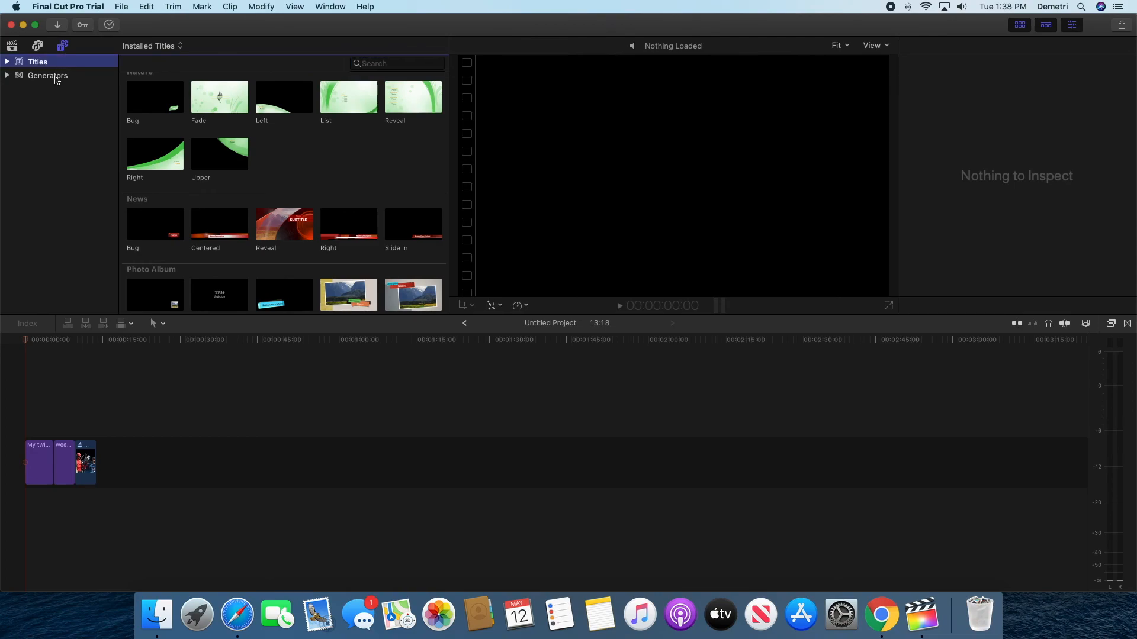
{"action": "scroll", "coordinate": [237, 169], "scroll_direction": "down", "scroll_amount": 10}
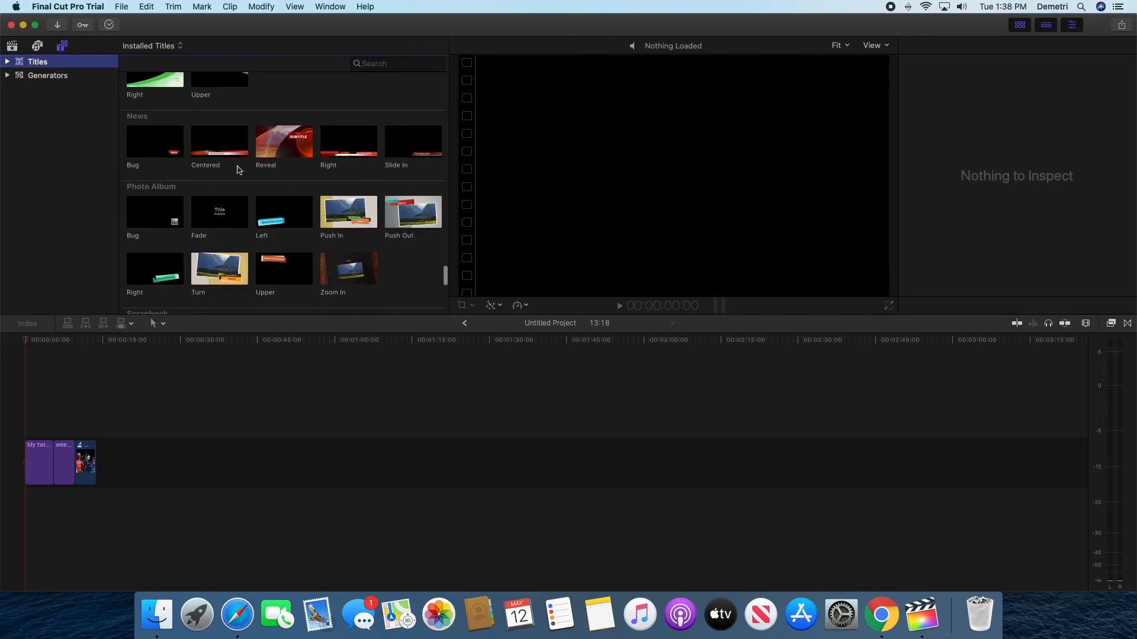
{"action": "scroll", "coordinate": [237, 169], "scroll_direction": "up", "scroll_amount": 5}
{"action": "scroll", "coordinate": [237, 170], "scroll_direction": "down", "scroll_amount": 7}
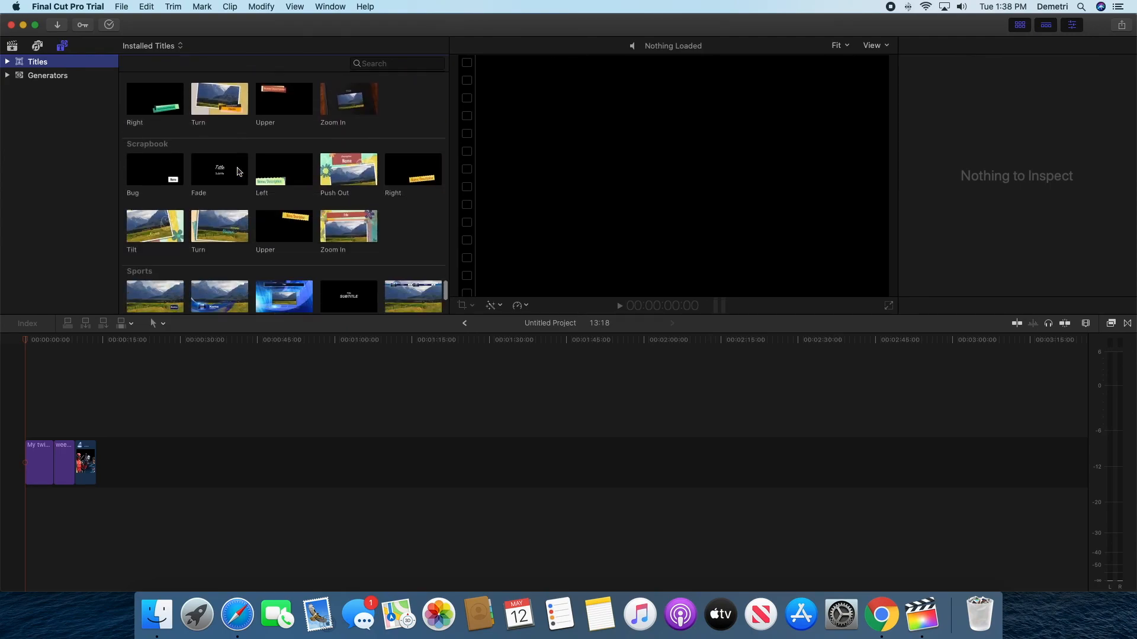
{"action": "scroll", "coordinate": [237, 171], "scroll_direction": "up", "scroll_amount": 10}
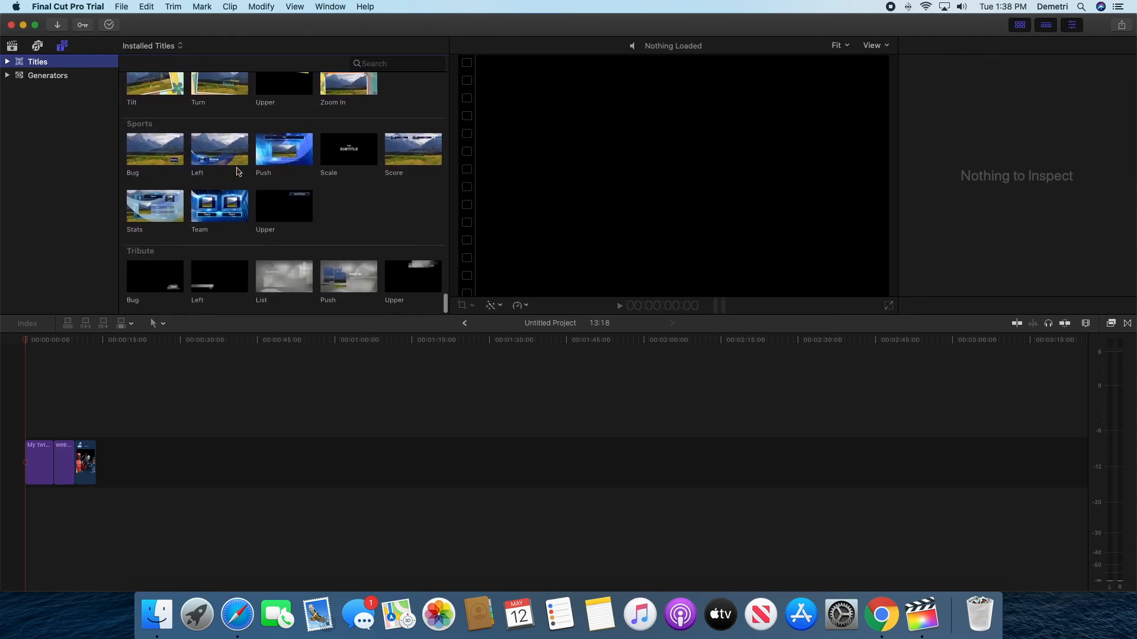
{"action": "scroll", "coordinate": [238, 168], "scroll_direction": "up", "scroll_amount": 10}
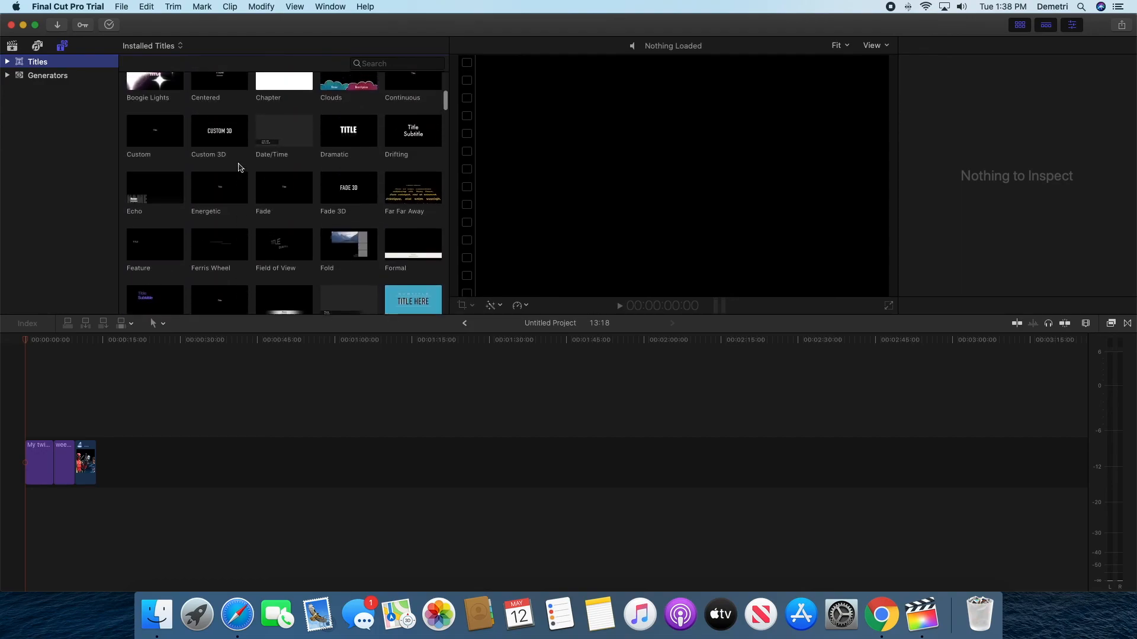
Browse the installed generators for a background that suits the intro
{"action": "left_click", "coordinate": [39, 76]}
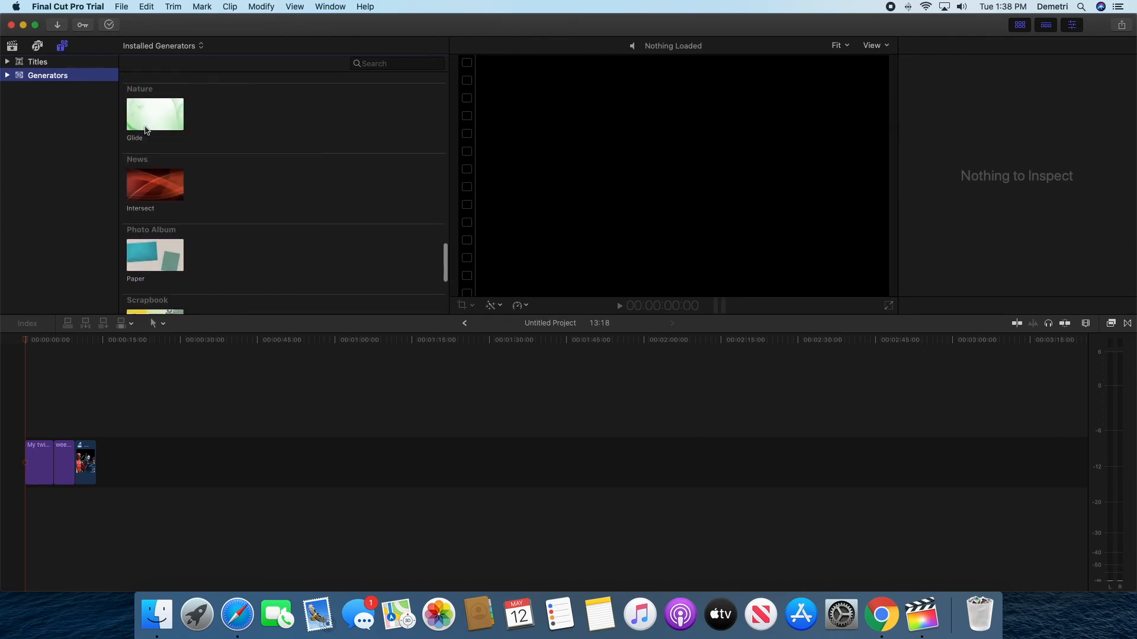
{"action": "scroll", "coordinate": [150, 152], "scroll_direction": "up", "scroll_amount": 10}
{"action": "scroll", "coordinate": [151, 152], "scroll_direction": "down", "scroll_amount": 5}
{"action": "scroll", "coordinate": [152, 154], "scroll_direction": "up", "scroll_amount": 2}
{"action": "scroll", "coordinate": [152, 154], "scroll_direction": "up", "scroll_amount": 5}
{"action": "scroll", "coordinate": [152, 151], "scroll_direction": "down", "scroll_amount": 10}
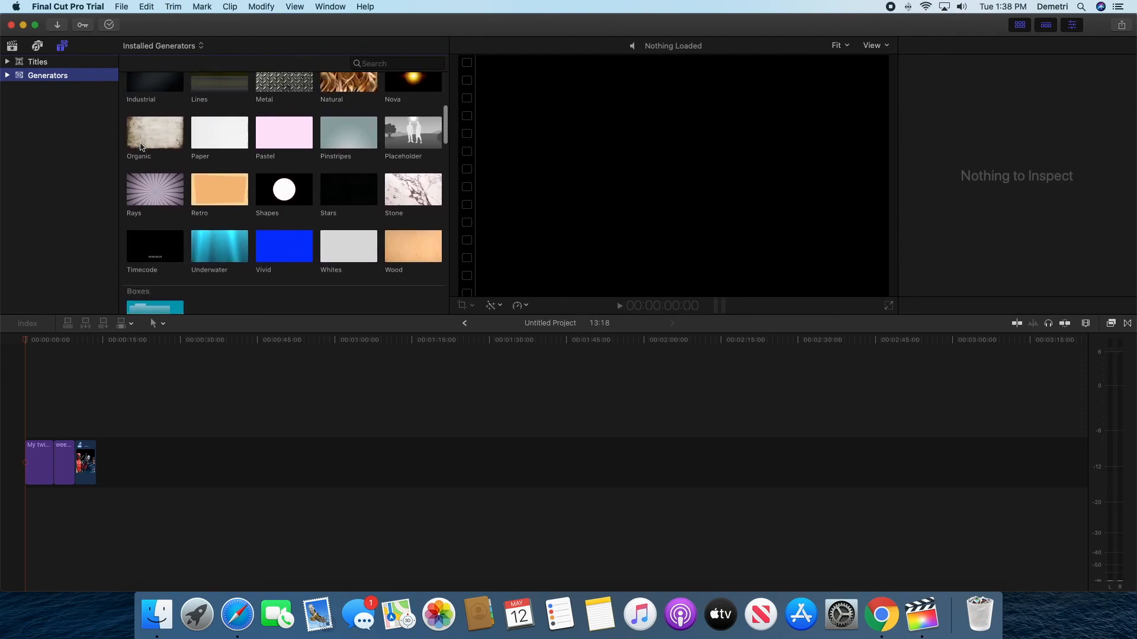
{"action": "scroll", "coordinate": [154, 149], "scroll_direction": "down", "scroll_amount": 1}
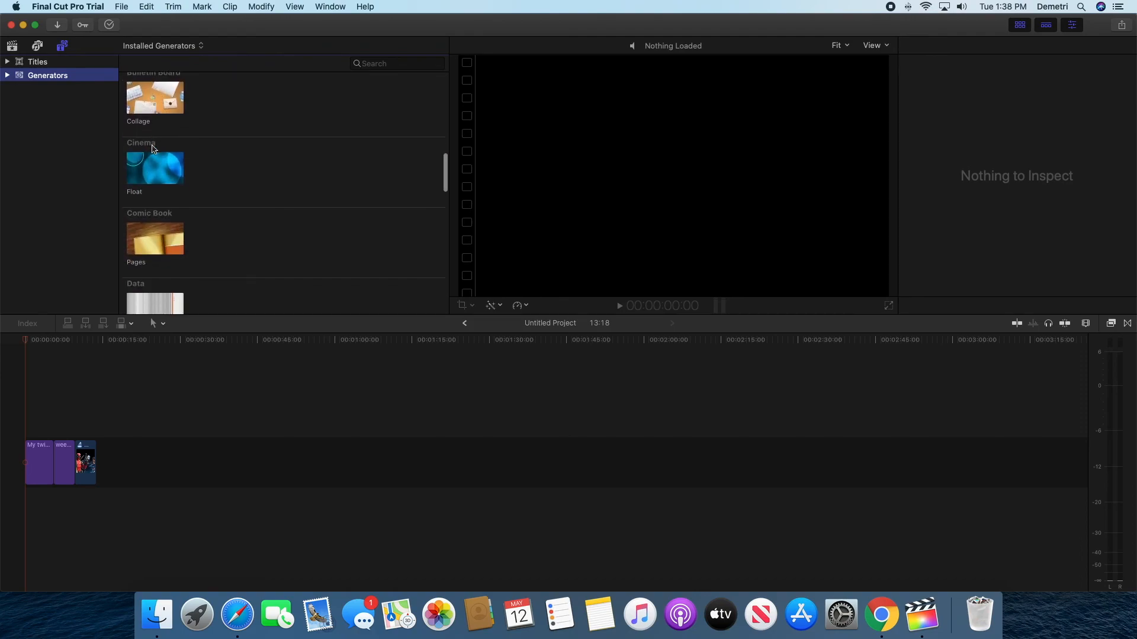
Add the Endpage title from the Cinema group of the installed titles to the timeline after the Fortnite picture
{"action": "left_click", "coordinate": [51, 64]}
{"action": "scroll", "coordinate": [237, 149], "scroll_direction": "down", "scroll_amount": 15}
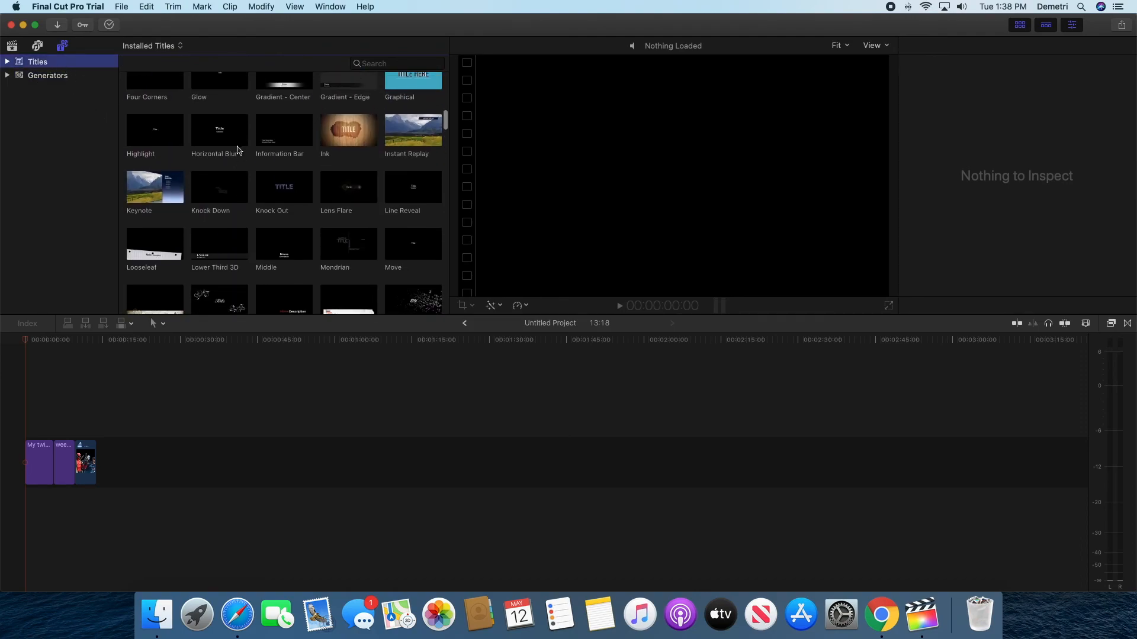
{"action": "scroll", "coordinate": [231, 149], "scroll_direction": "down", "scroll_amount": 6}
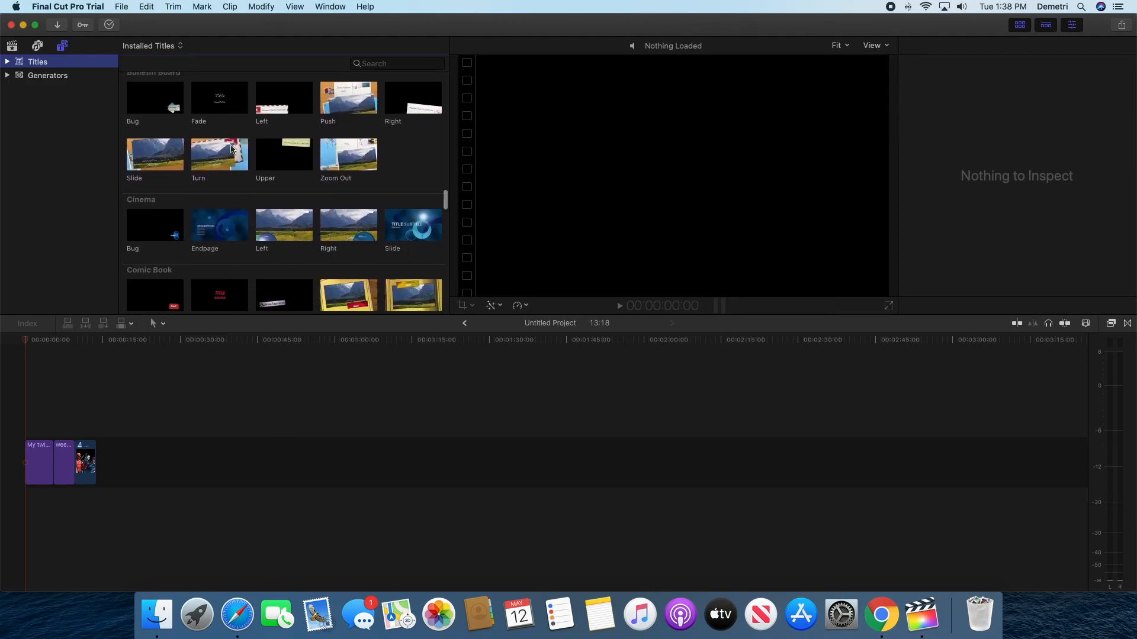
{"action": "left_click_drag", "start_coordinate": [204, 137], "coordinate": [126, 461]}
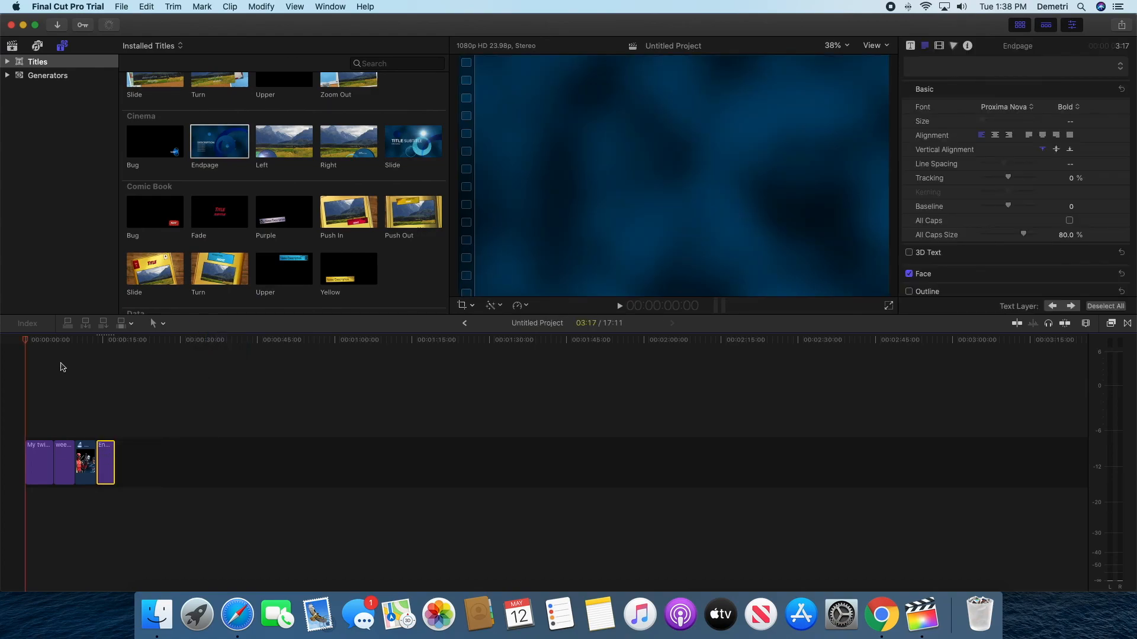
Replace the DESCRIPTION heading of the Endpage title with the gaming channel's name
{"action": "left_click_drag", "start_coordinate": [29, 342], "coordinate": [105, 348]}
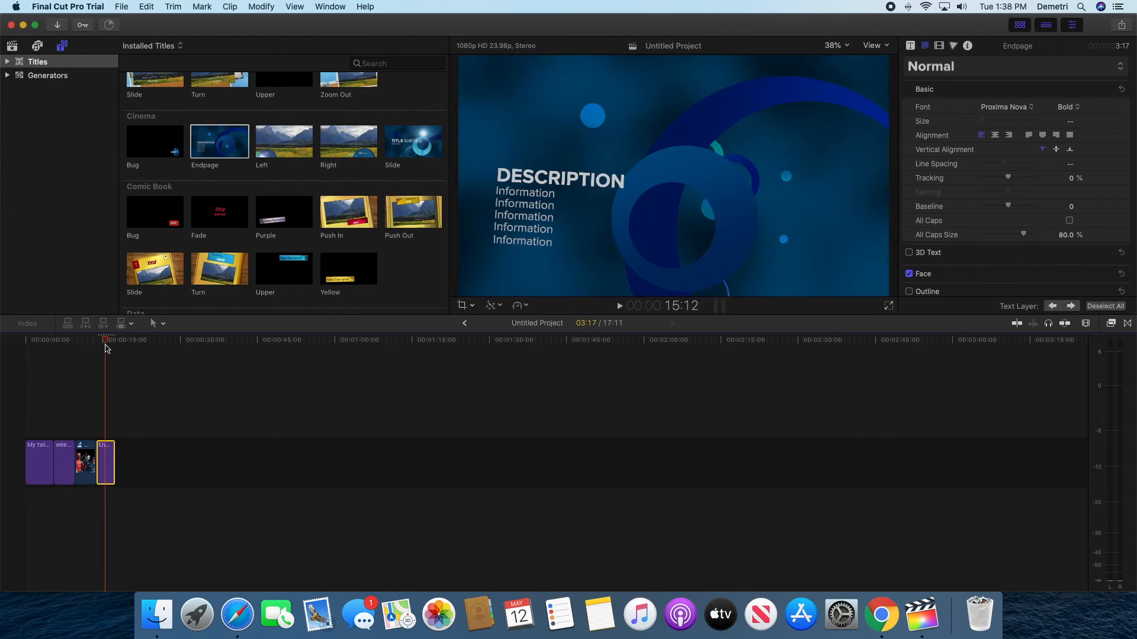
{"action": "double_click", "coordinate": [557, 186]}
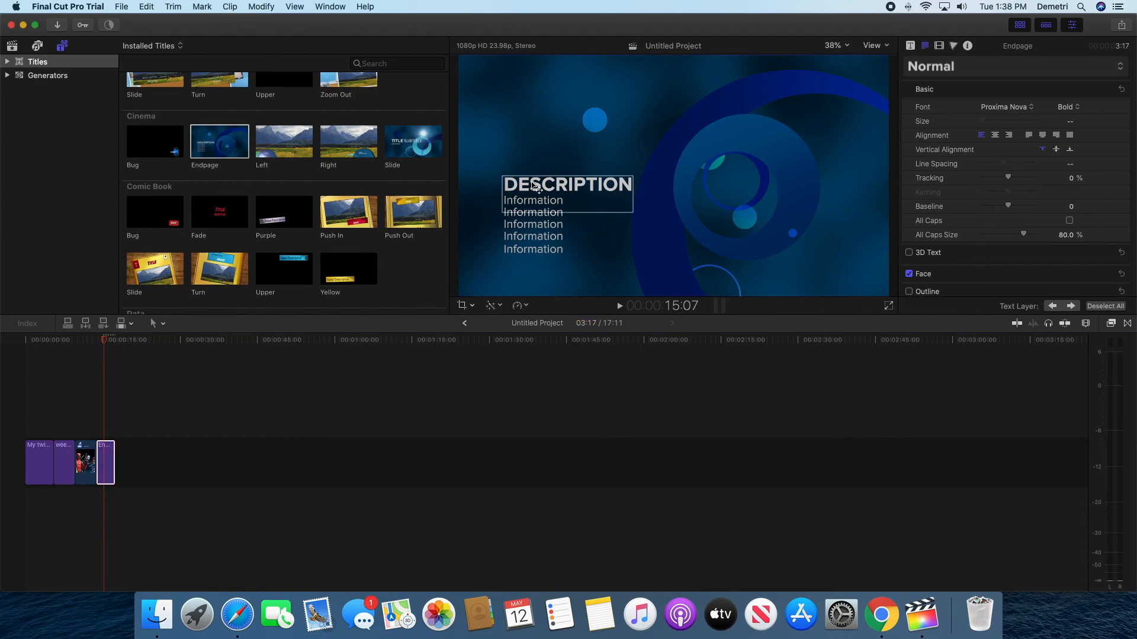
{"action": "left_click", "coordinate": [575, 188]}
{"action": "key", "text": "BackSpace"}
{"action": "left_click", "coordinate": [618, 186]}
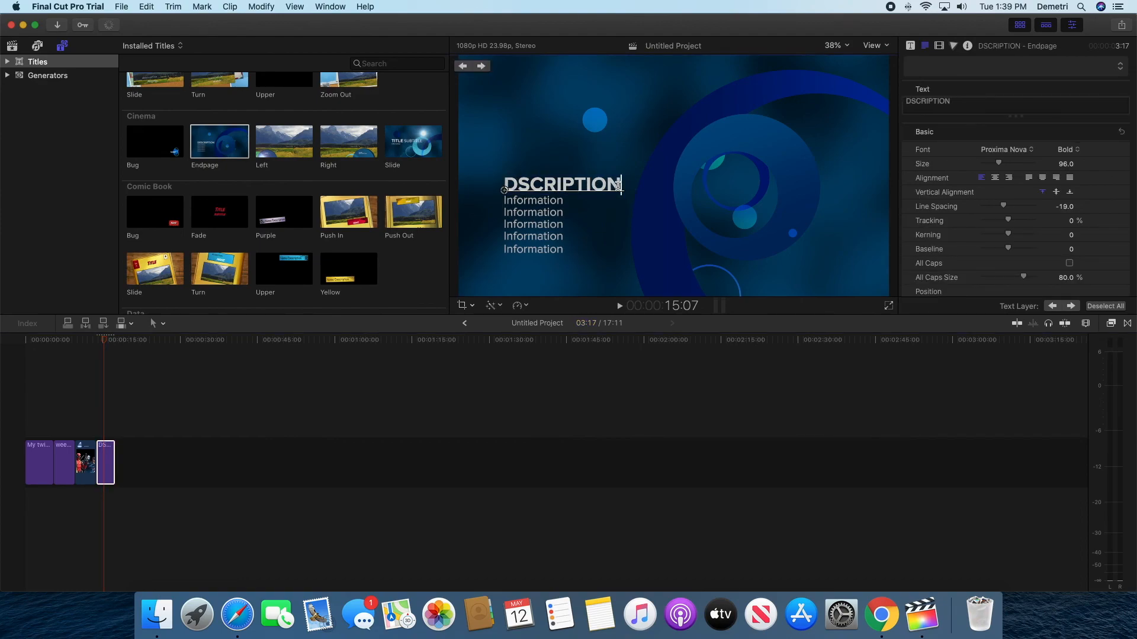
{"action": "key", "text": "BackSpace"}
{"action": "key", "text": "BackSpace"}
{"action": "key", "text": "BackSpace"}
{"action": "key", "text": "BackSpace"}
{"action": "key", "text": "BackSpace"}
{"action": "key", "text": "BackSpace"}
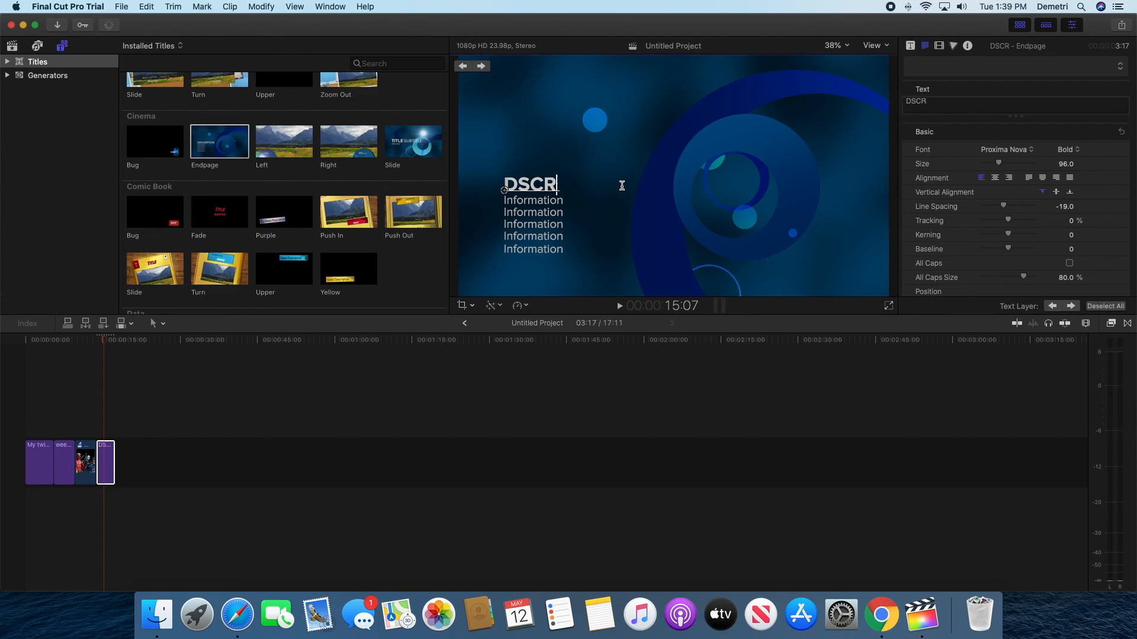
{"action": "key", "text": "BackSpace"}
{"action": "key", "text": "BackSpace"}
{"action": "key", "text": "BackSpace"}
{"action": "key", "text": "BackSpace"}
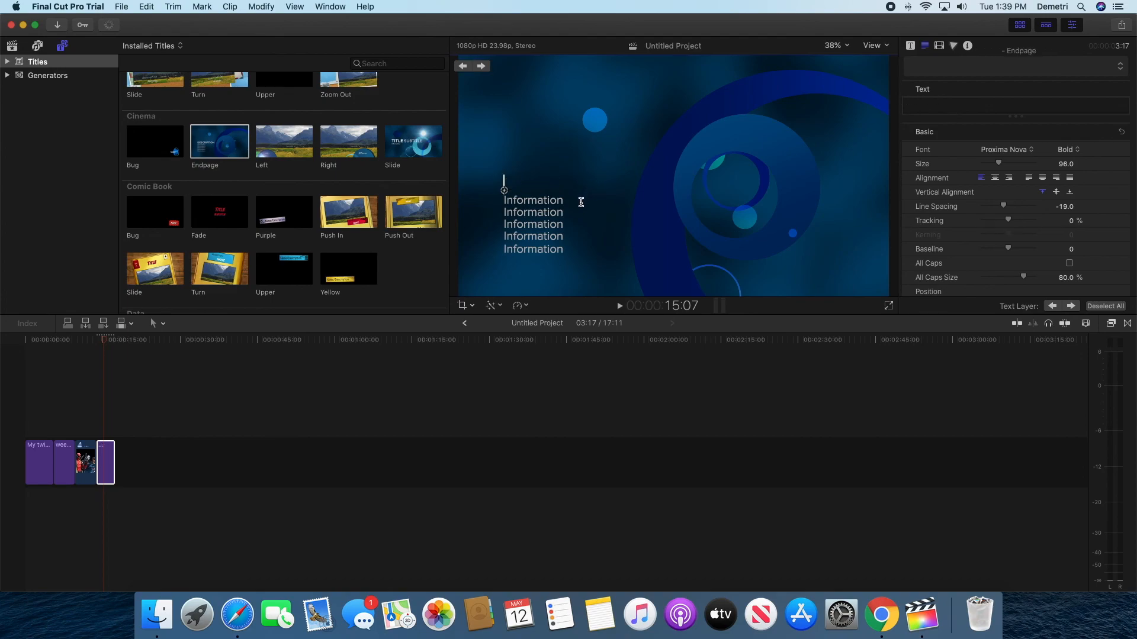
{"action": "type", "text": "Deme"}
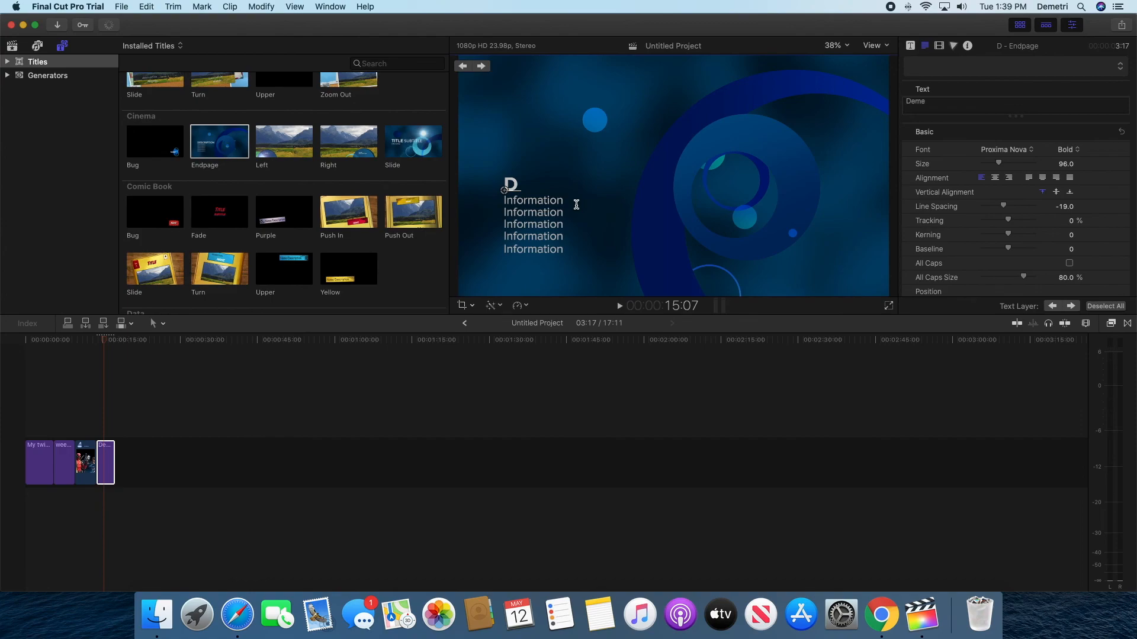
{"action": "type", "text": "tris G"}
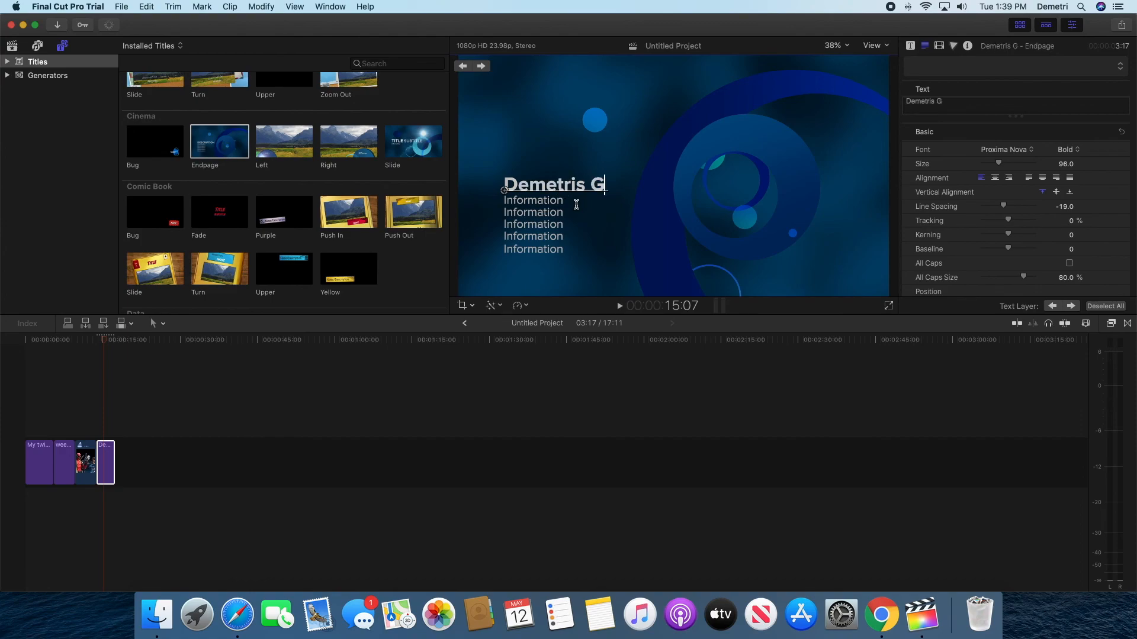
{"action": "type", "text": "aming"}
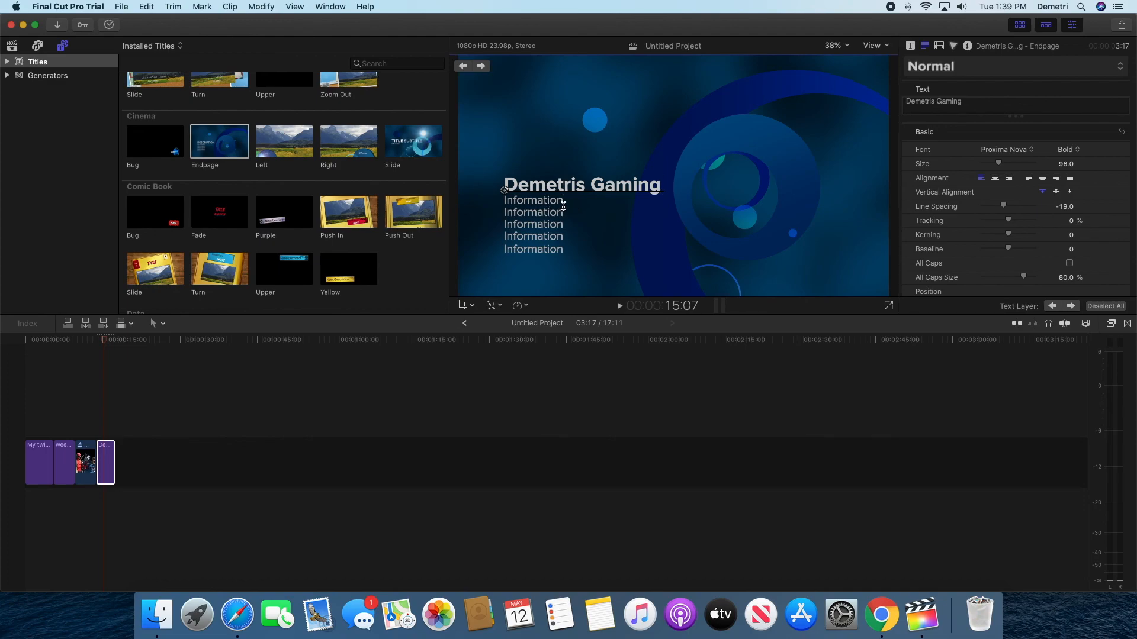
{"action": "left_click_drag", "start_coordinate": [500, 227], "coordinate": [465, 222]}
{"action": "left_click", "coordinate": [560, 262]}
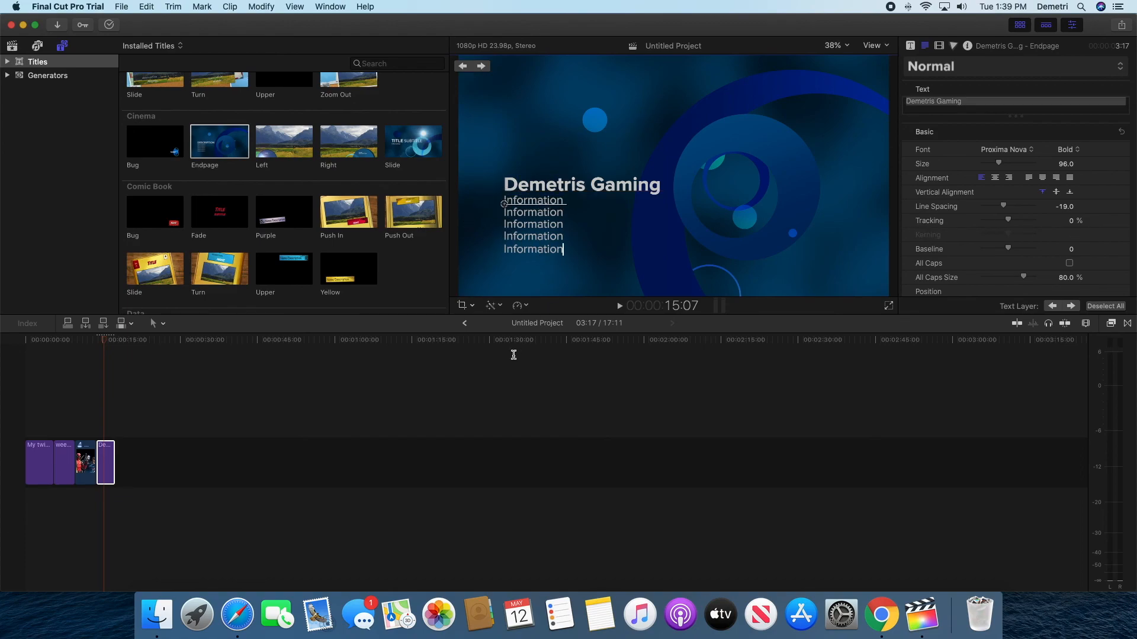
{"action": "left_click", "coordinate": [475, 379]}
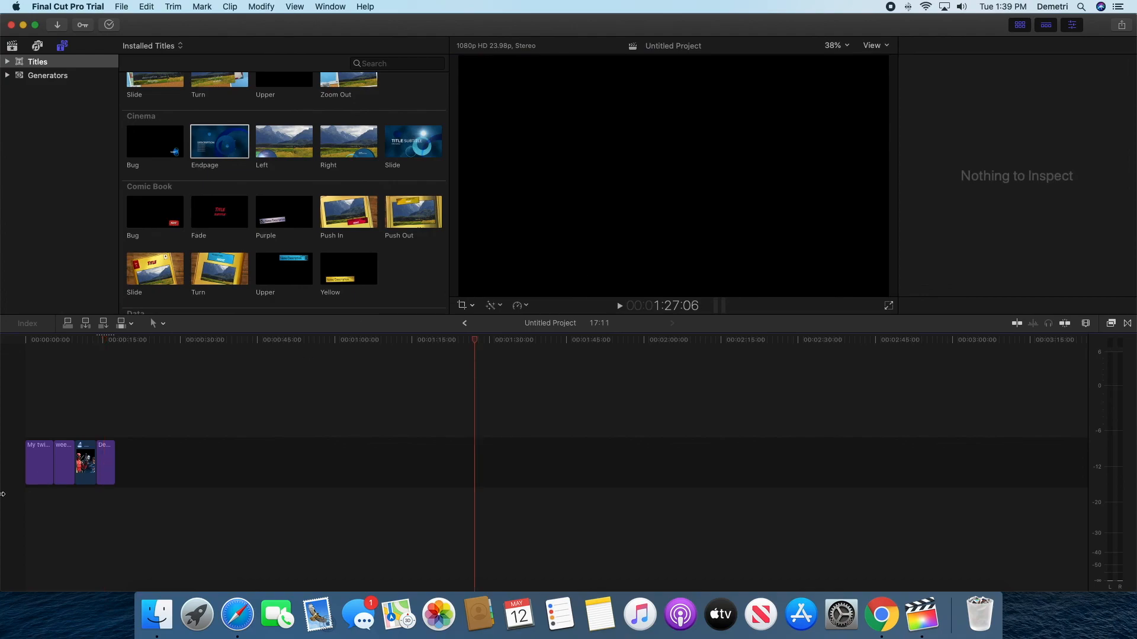
{"action": "left_click", "coordinate": [101, 398]}
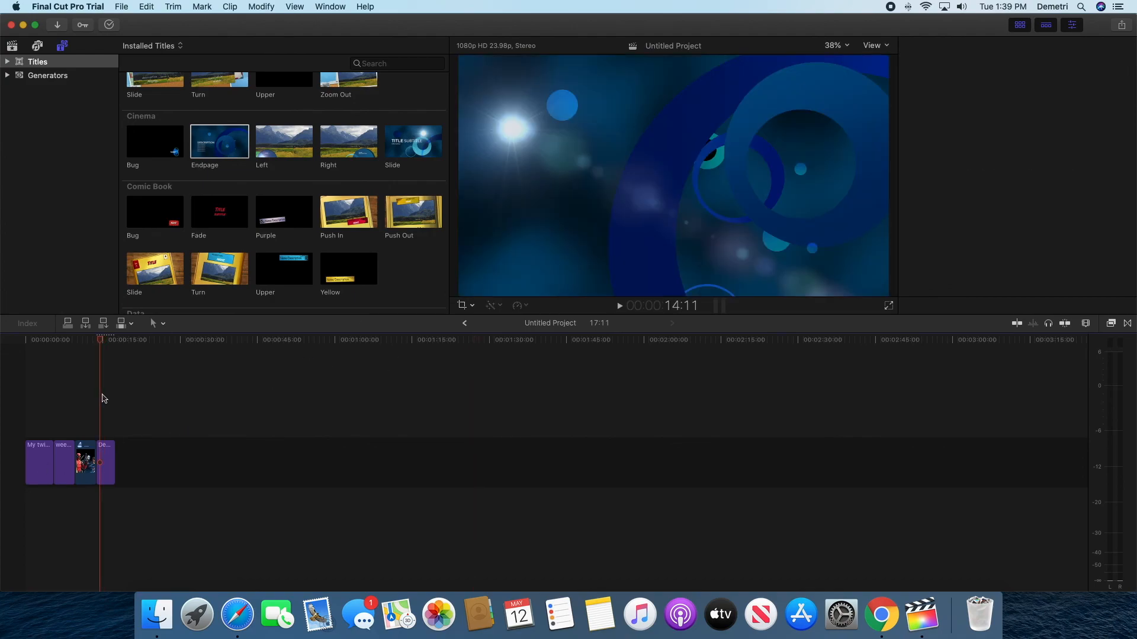
{"action": "left_click_drag", "start_coordinate": [103, 343], "coordinate": [108, 344]}
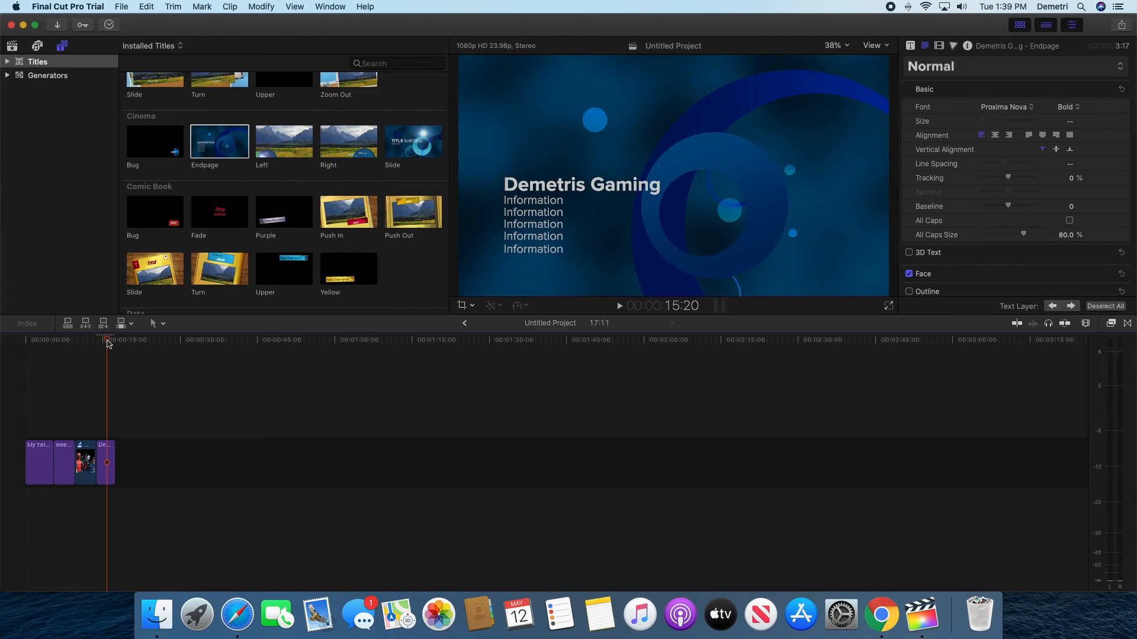
{"action": "right_click", "coordinate": [510, 264]}
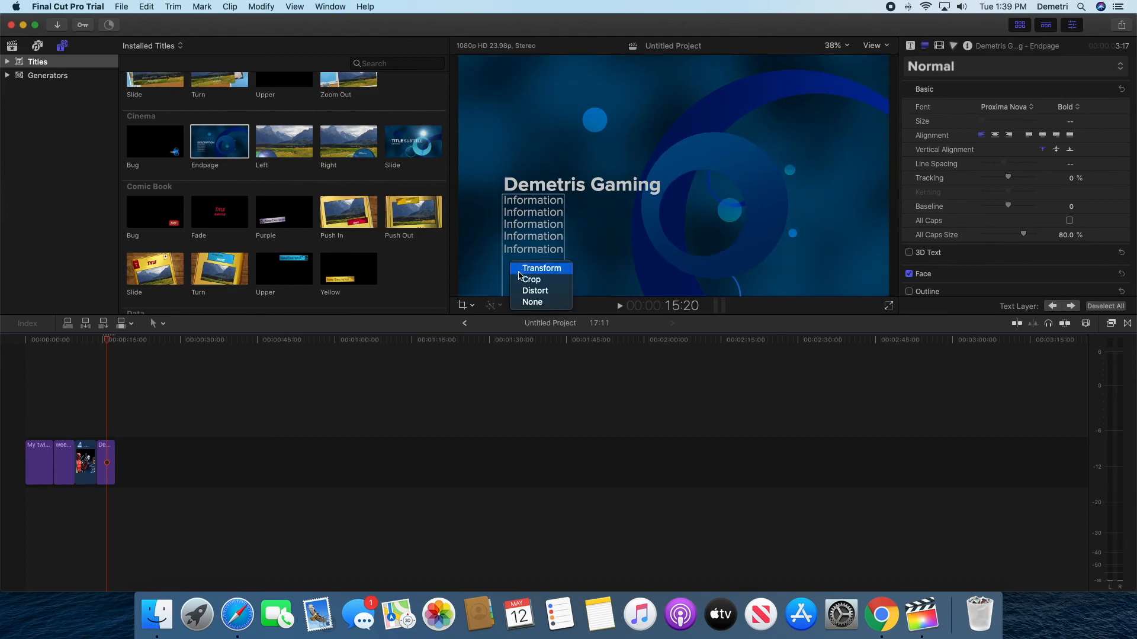
{"action": "left_click", "coordinate": [509, 261]}
{"action": "left_click", "coordinate": [511, 262]}
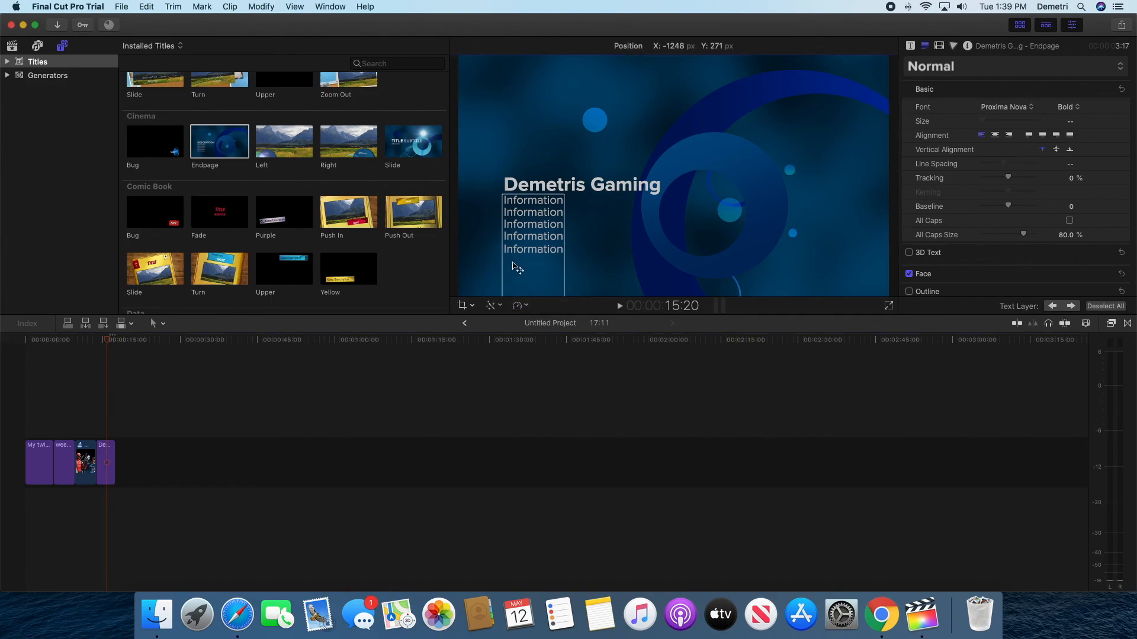
{"action": "right_click", "coordinate": [517, 268]}
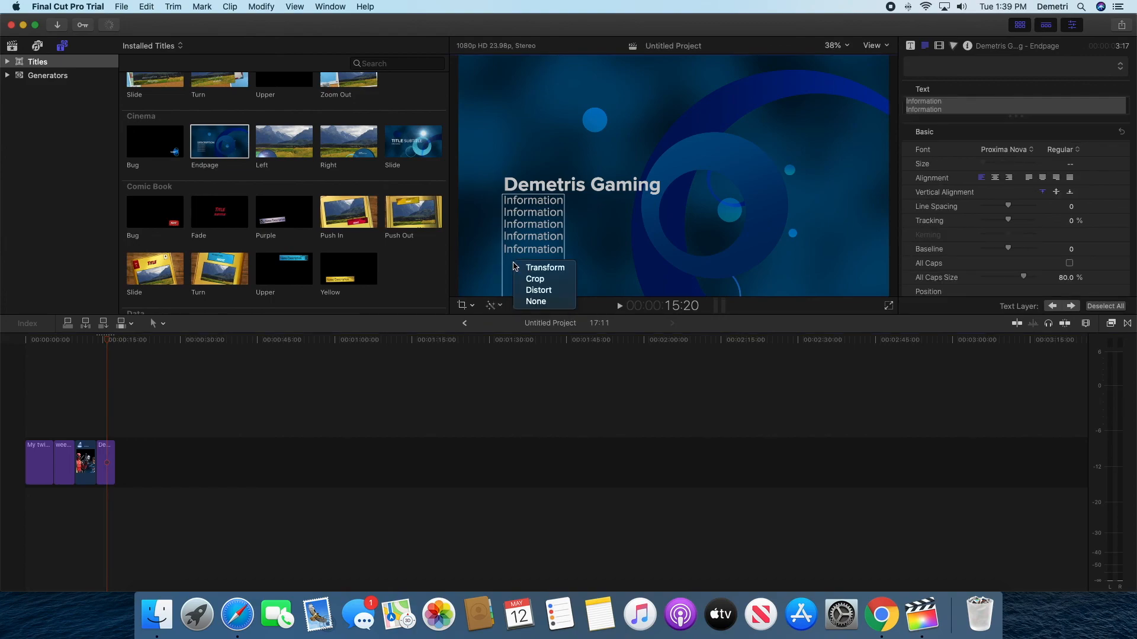
{"action": "left_click", "coordinate": [532, 302]}
{"action": "right_click", "coordinate": [533, 272]}
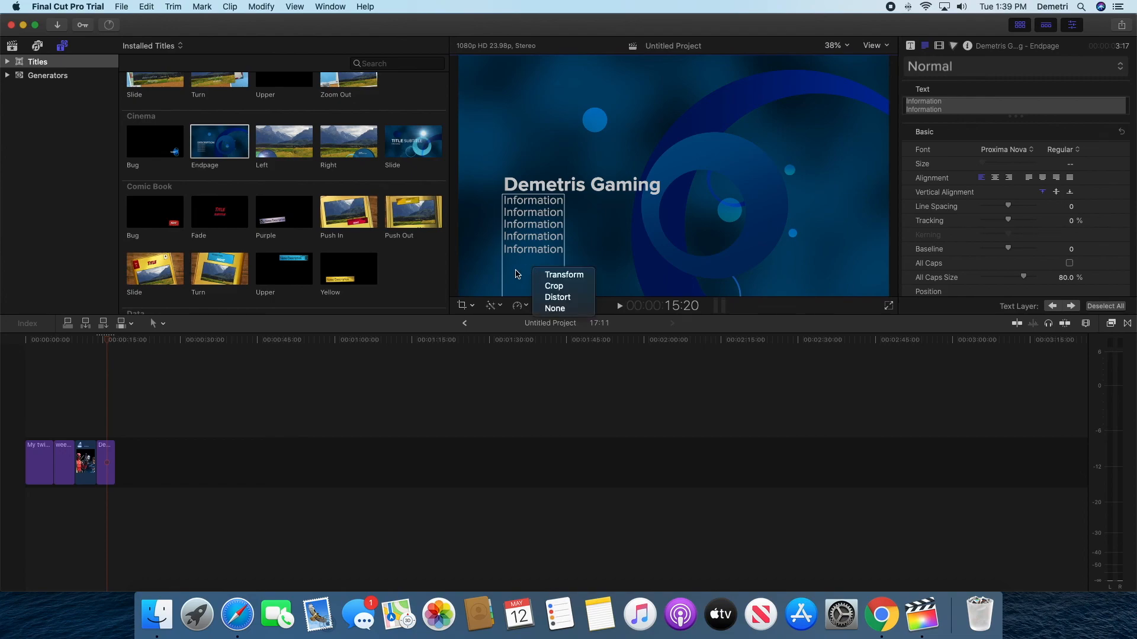
{"action": "left_click", "coordinate": [506, 274]}
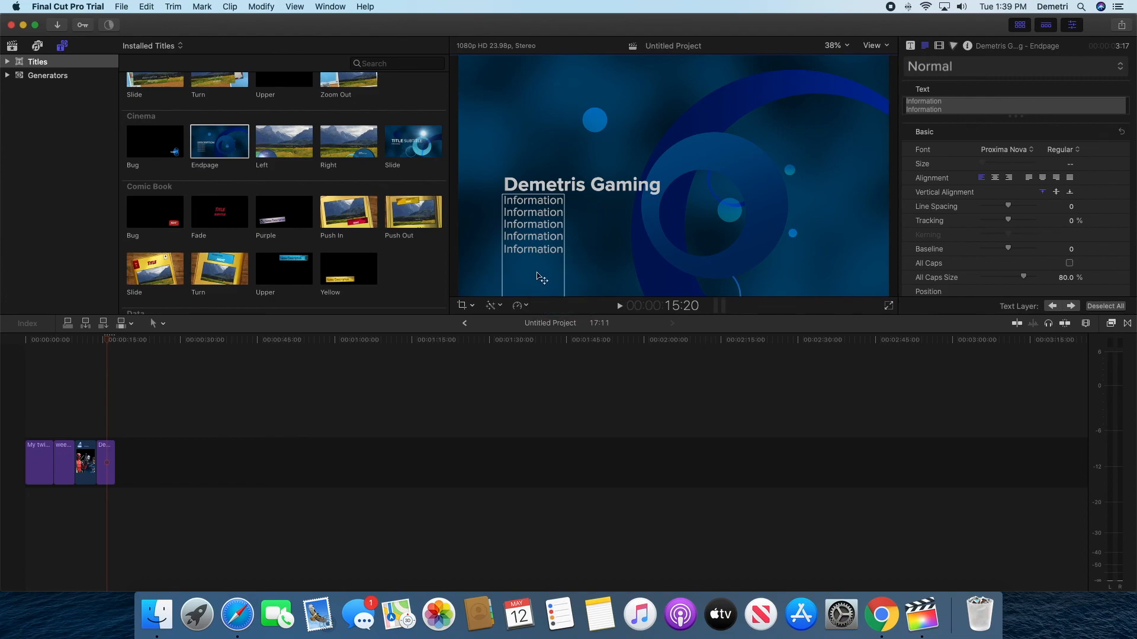
Delete all the placeholder Information lines below the heading of the Endpage title
{"action": "double_click", "coordinate": [538, 234]}
{"action": "left_click", "coordinate": [538, 235]}
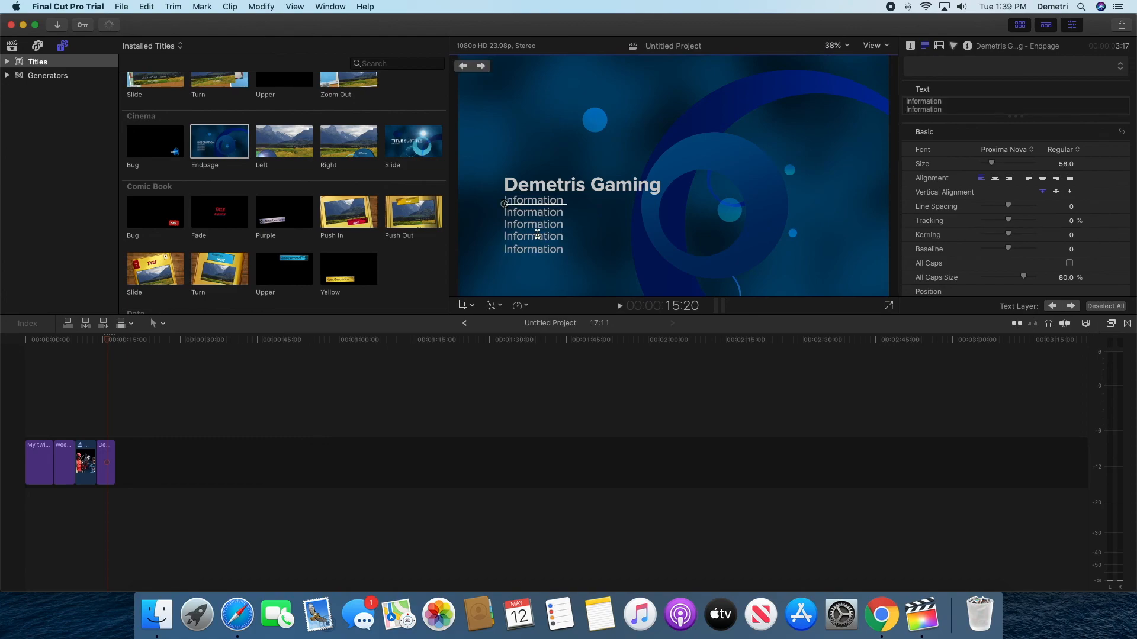
{"action": "double_click", "coordinate": [538, 234]}
{"action": "left_click", "coordinate": [555, 225]}
{"action": "key", "text": "BackSpace"}
{"action": "key", "text": "Delete"}
{"action": "key", "text": "BackSpace"}
{"action": "key", "text": "BackSpace"}
{"action": "key", "text": "BackSpace"}
{"action": "key", "text": "BackSpace"}
{"action": "key", "text": "BackSpace"}
{"action": "key", "text": "BackSpace"}
{"action": "key", "text": "BackSpace"}
{"action": "key", "text": "BackSpace"}
{"action": "key", "text": "BackSpace"}
{"action": "key", "text": "BackSpace"}
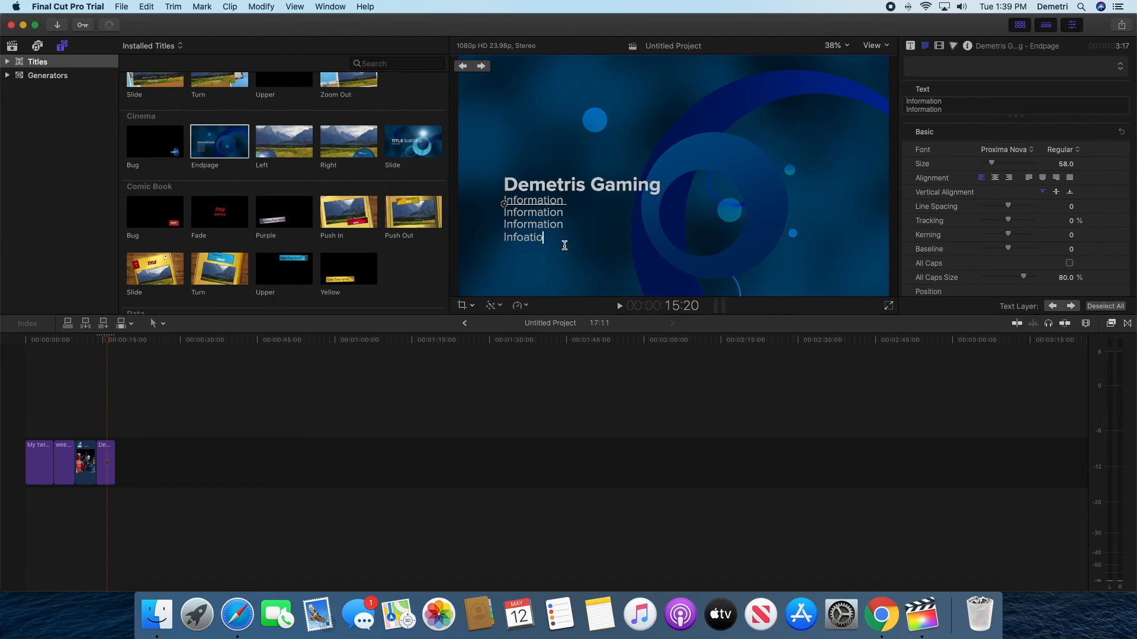
{"action": "key", "text": "BackSpace"}
{"action": "key", "text": "BackSpace"}
{"action": "key", "text": "BackSpace"}
{"action": "key", "text": "BackSpace"}
{"action": "key", "text": "BackSpace"}
{"action": "key", "text": "BackSpace"}
{"action": "key", "text": "BackSpace"}
{"action": "key", "text": "BackSpace"}
{"action": "key", "text": "BackSpace"}
{"action": "key", "text": "BackSpace"}
{"action": "key", "text": "BackSpace"}
{"action": "key", "text": "BackSpace"}
{"action": "key", "text": "BackSpace"}
{"action": "key", "text": "BackSpace"}
{"action": "key", "text": "BackSpace"}
{"action": "key", "text": "BackSpace"}
{"action": "key", "text": "BackSpace"}
{"action": "key", "text": "BackSpace"}
{"action": "key", "text": "BackSpace"}
{"action": "key", "text": "BackSpace"}
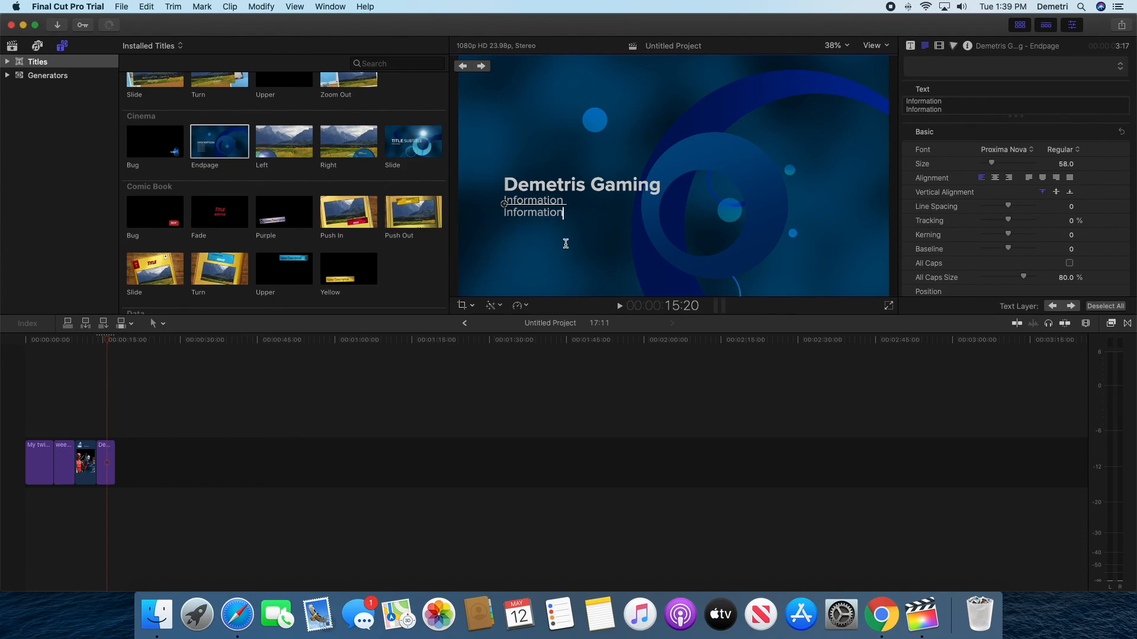
{"action": "key", "text": "BackSpace"}
{"action": "key", "text": "BackSpace"}
{"action": "key", "text": "BackSpace"}
{"action": "key", "text": "BackSpace"}
{"action": "key", "text": "BackSpace"}
{"action": "key", "text": "BackSpace"}
{"action": "key", "text": "BackSpace"}
{"action": "key", "text": "BackSpace"}
{"action": "key", "text": "BackSpace"}
{"action": "key", "text": "BackSpace"}
{"action": "key", "text": "BackSpace"}
{"action": "key", "text": "BackSpace"}
{"action": "key", "text": "BackSpace"}
{"action": "key", "text": "BackSpace"}
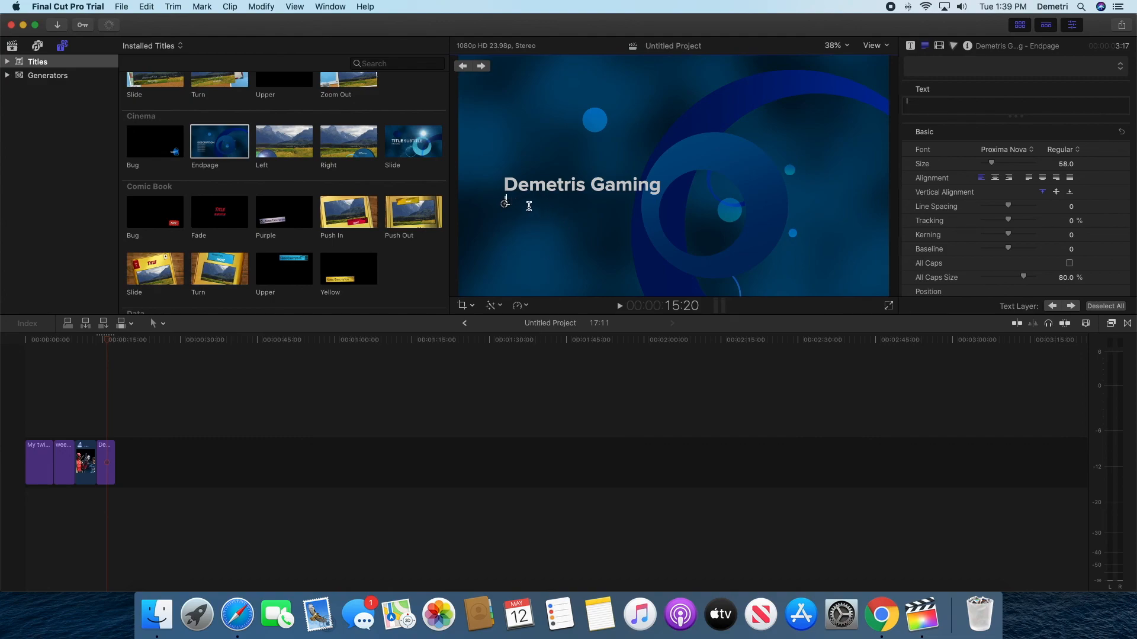
{"action": "left_click", "coordinate": [436, 428]}
{"action": "left_click", "coordinate": [103, 447]}
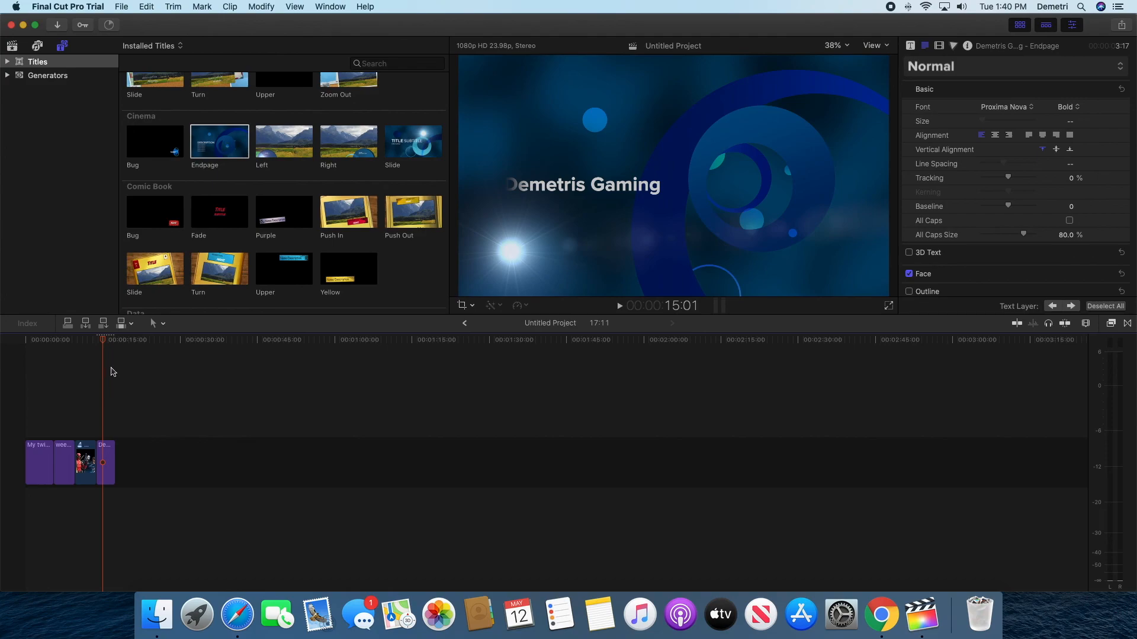
{"action": "left_click_drag", "start_coordinate": [102, 344], "coordinate": [104, 344]}
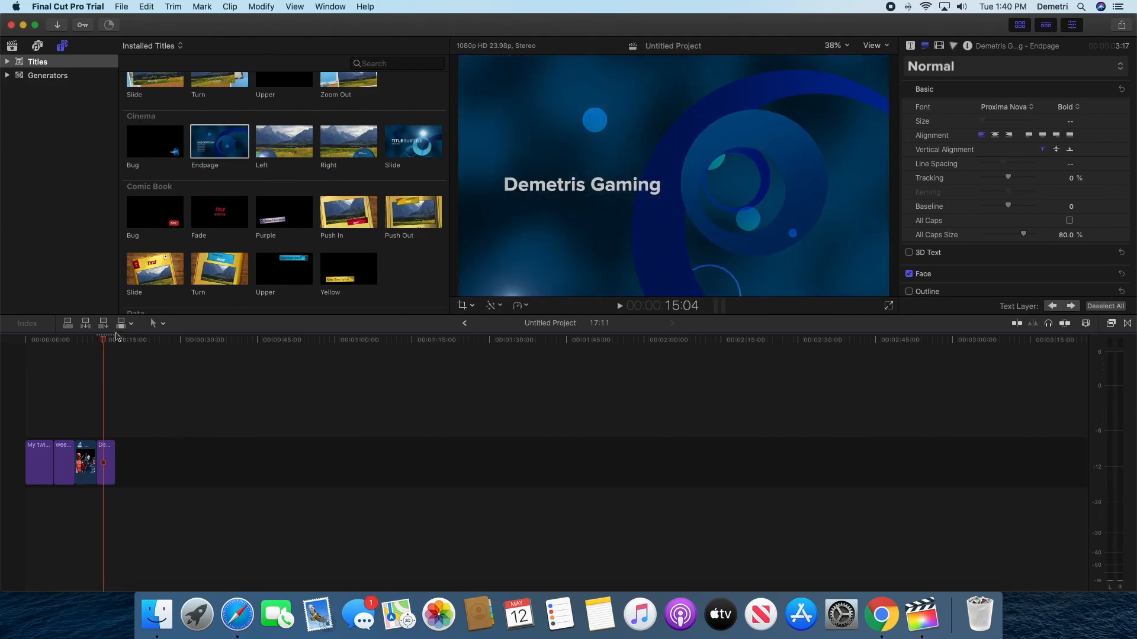
Add the music track Sky Filled with Treasure (Instrumental Version) beneath the clips, starting at the beginning of the timeline
{"action": "left_click", "coordinate": [40, 47]}
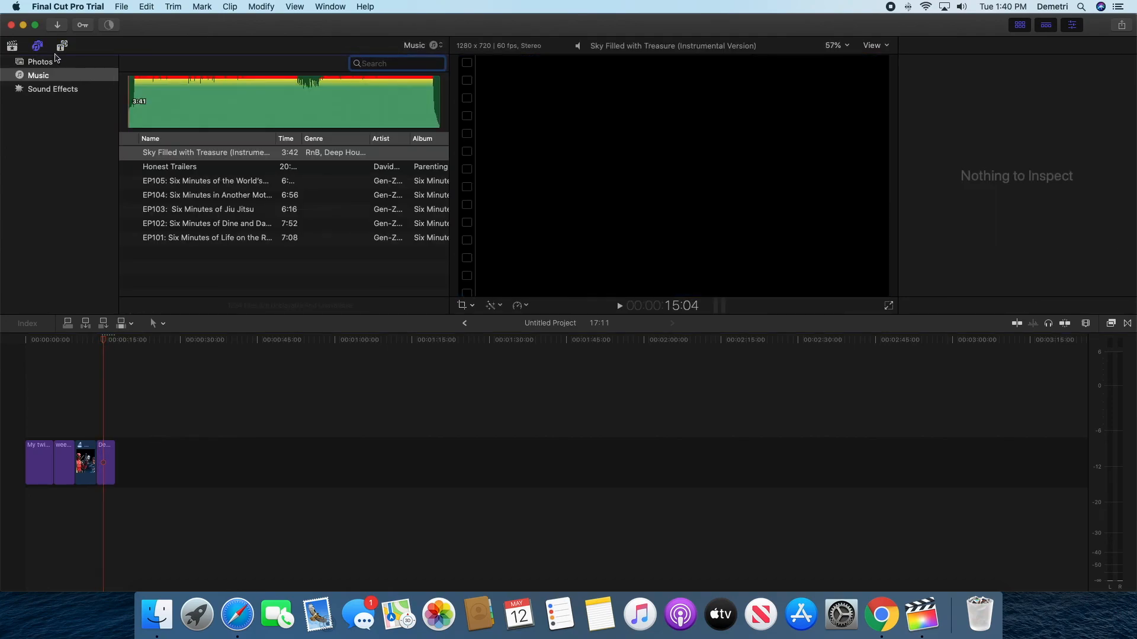
{"action": "left_click", "coordinate": [182, 154]}
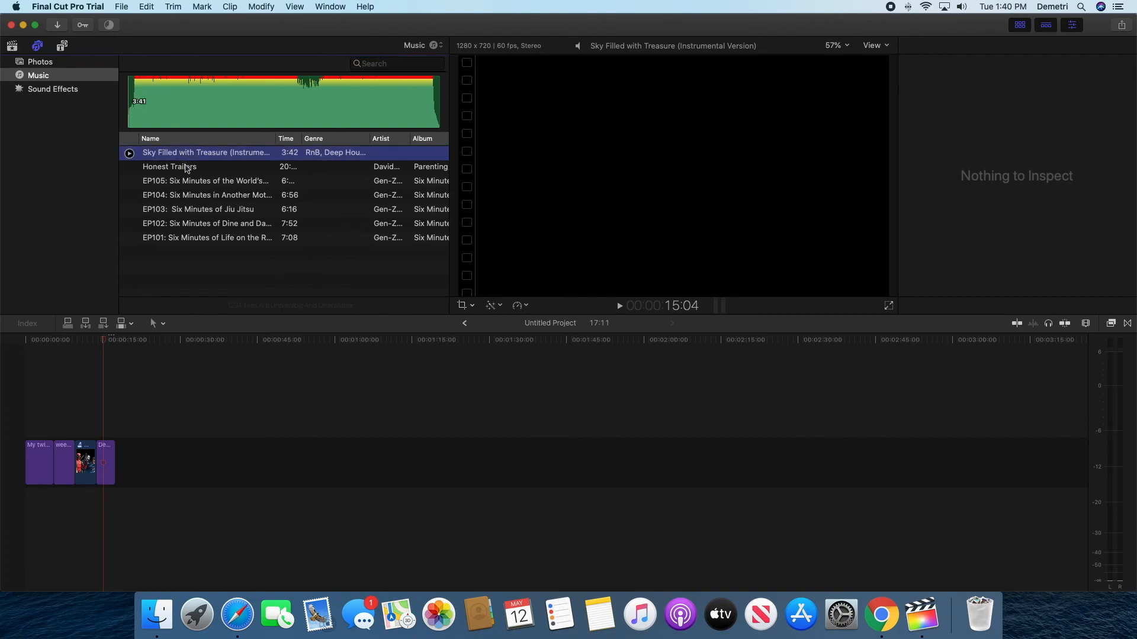
{"action": "left_click_drag", "start_coordinate": [189, 175], "coordinate": [26, 501]}
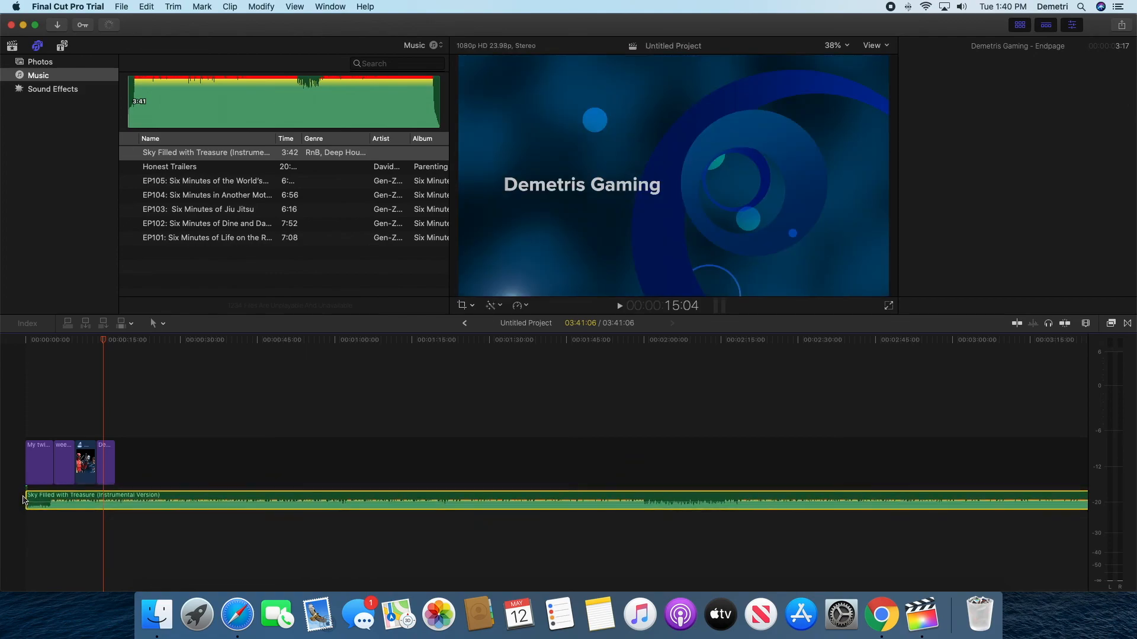
Trim the end of the music track to about 18 seconds, just past the end of the Endpage title
{"action": "scroll", "coordinate": [1069, 531], "scroll_direction": "right", "scroll_amount": 1}
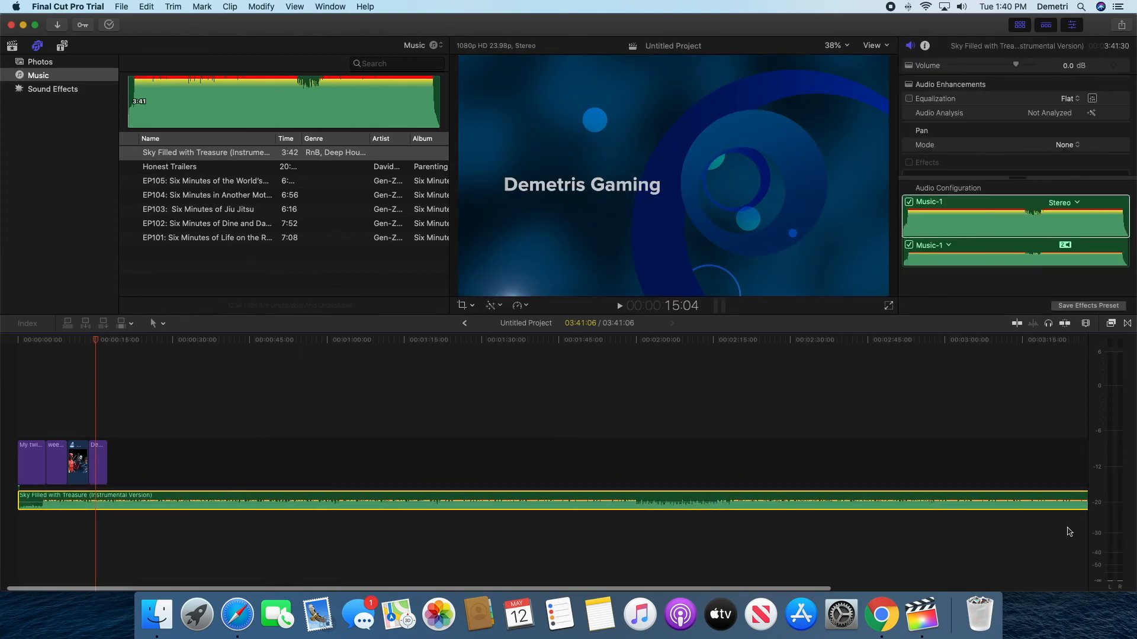
{"action": "left_click", "coordinate": [837, 569]}
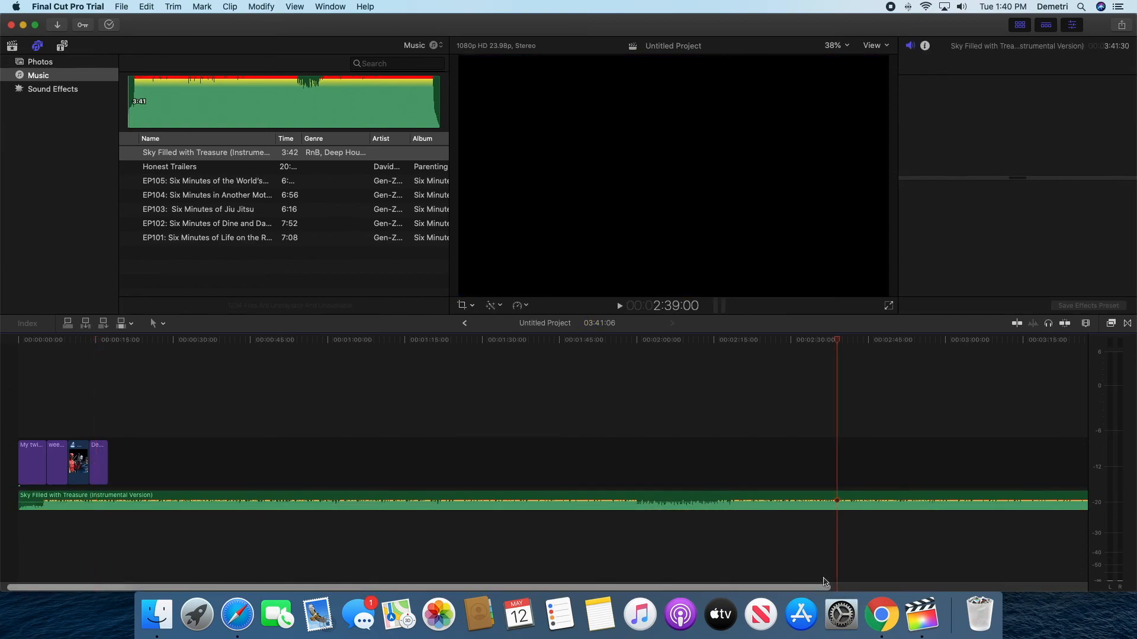
{"action": "scroll", "coordinate": [827, 592], "scroll_direction": "right", "scroll_amount": 10}
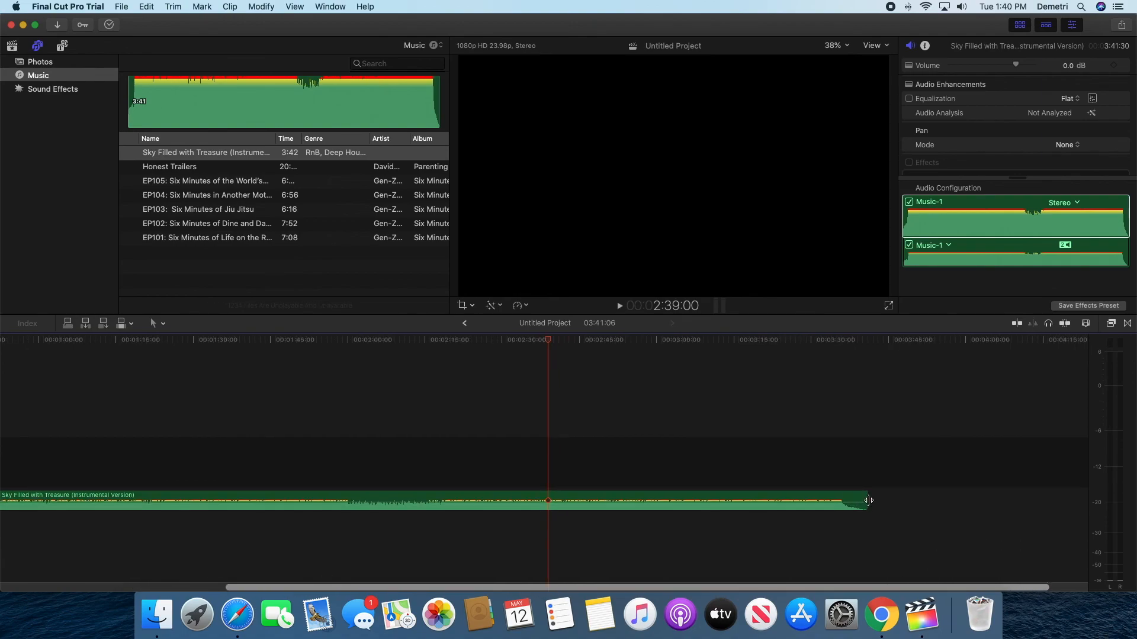
{"action": "left_click_drag", "start_coordinate": [868, 503], "coordinate": [117, 491]}
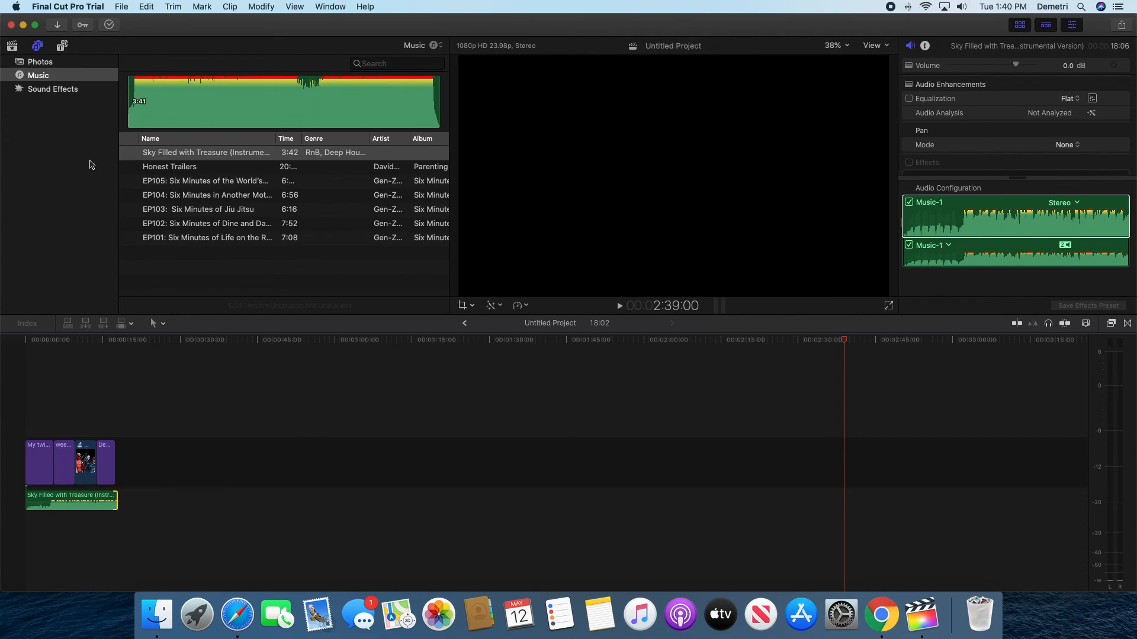
{"action": "left_click", "coordinate": [204, 396]}
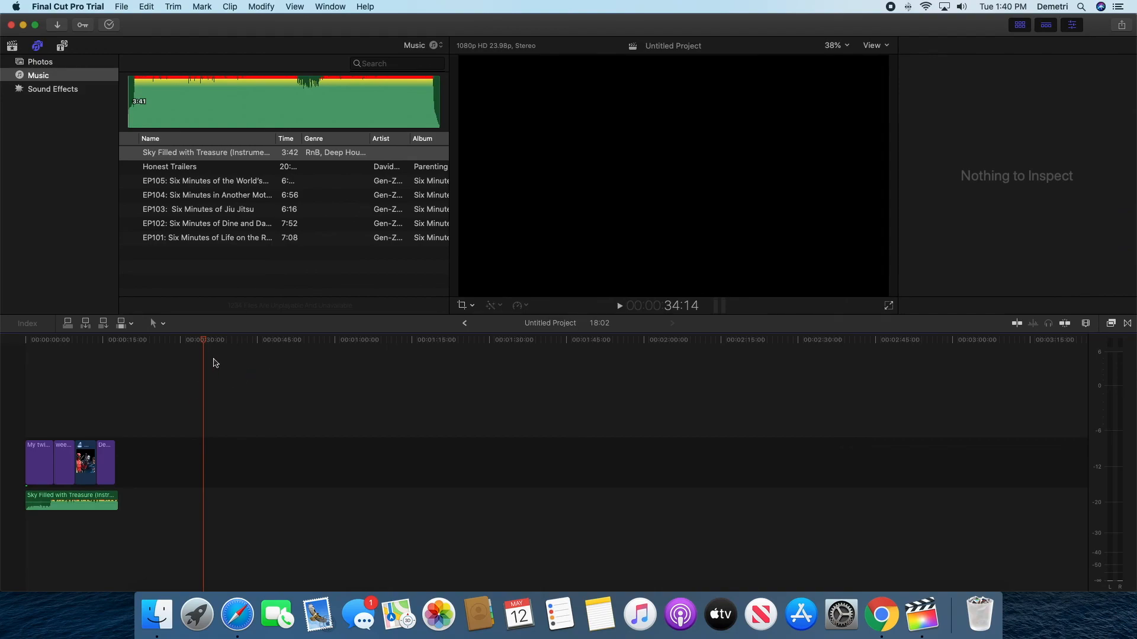